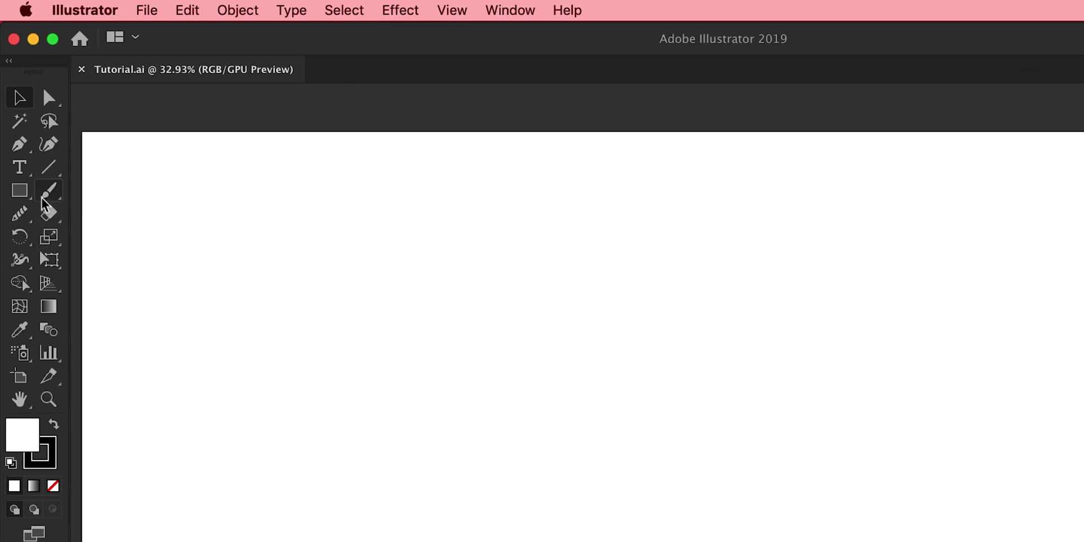
Draw a small rectangle on the artboard and zoom in on it
key(m)
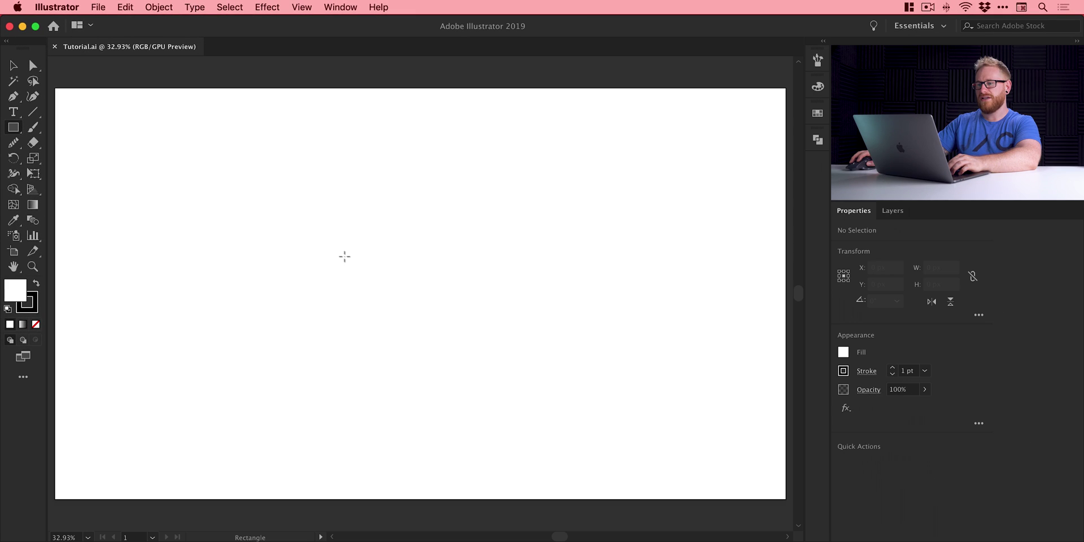
drag(349, 259, 636, 397)
key(z)
key(v)
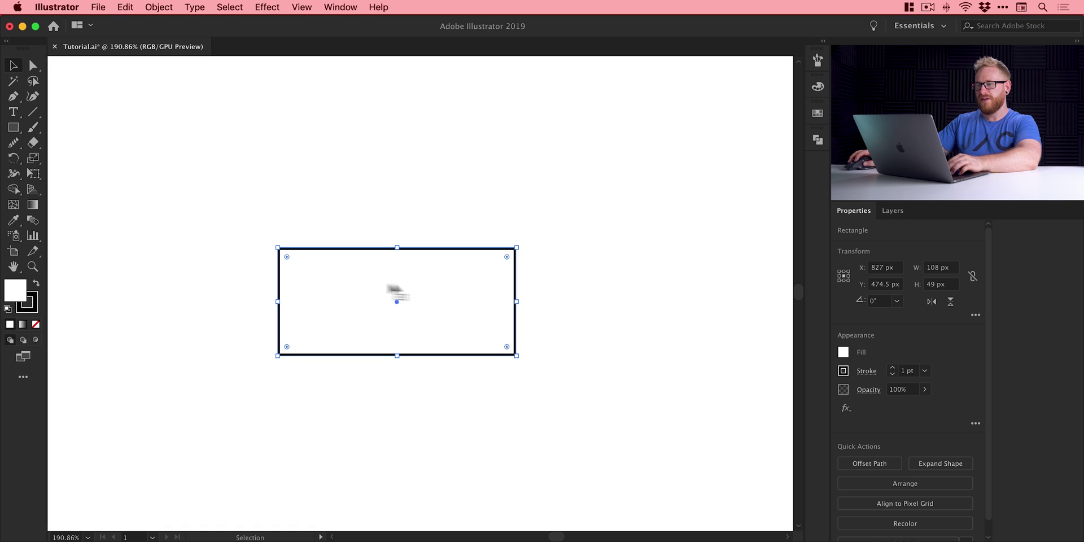
Raise the rectangle's black stroke weight to 4 pt and set its fill to None
click(891, 368)
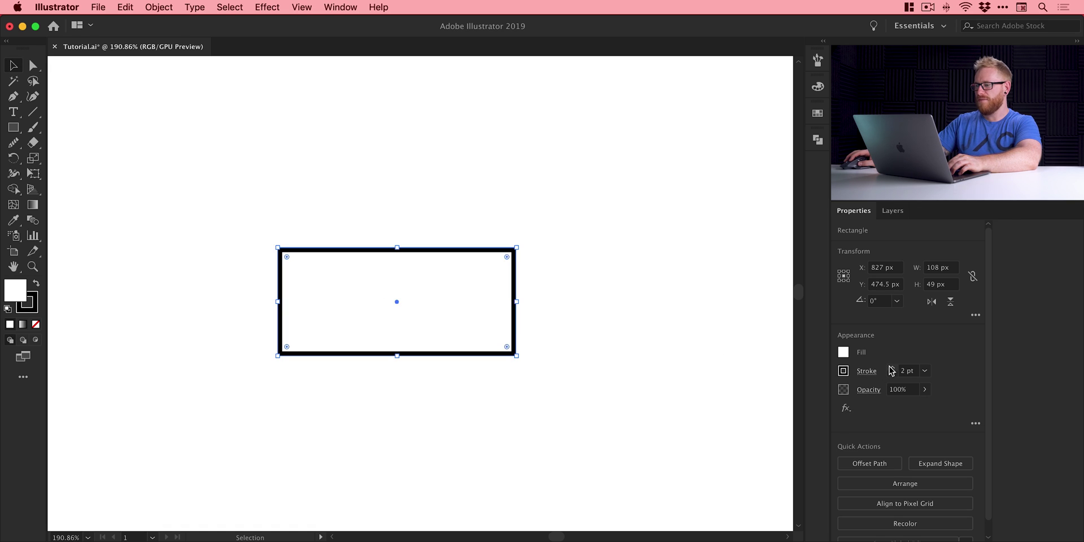
click(891, 367)
click(891, 367)
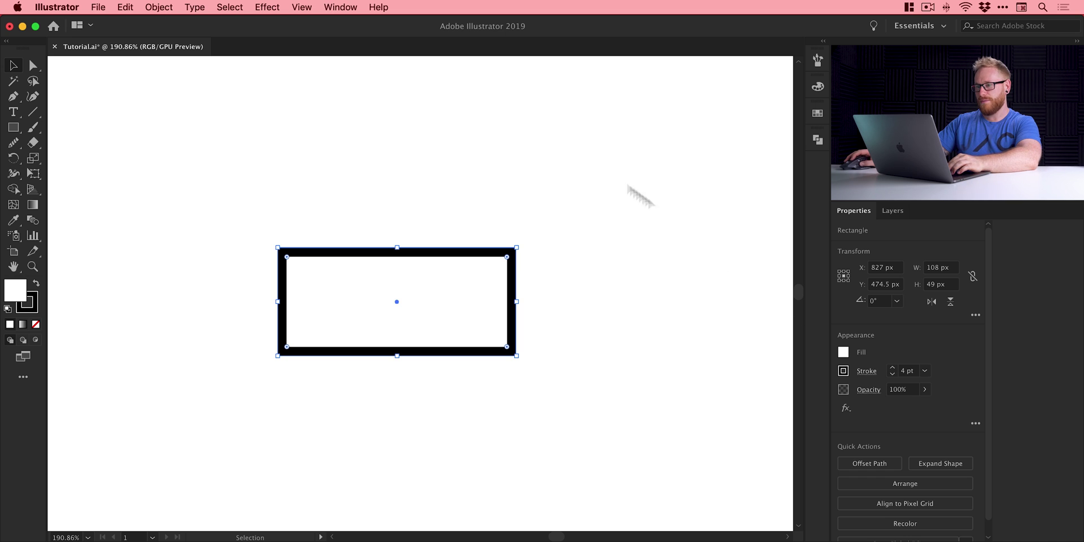
click(348, 7)
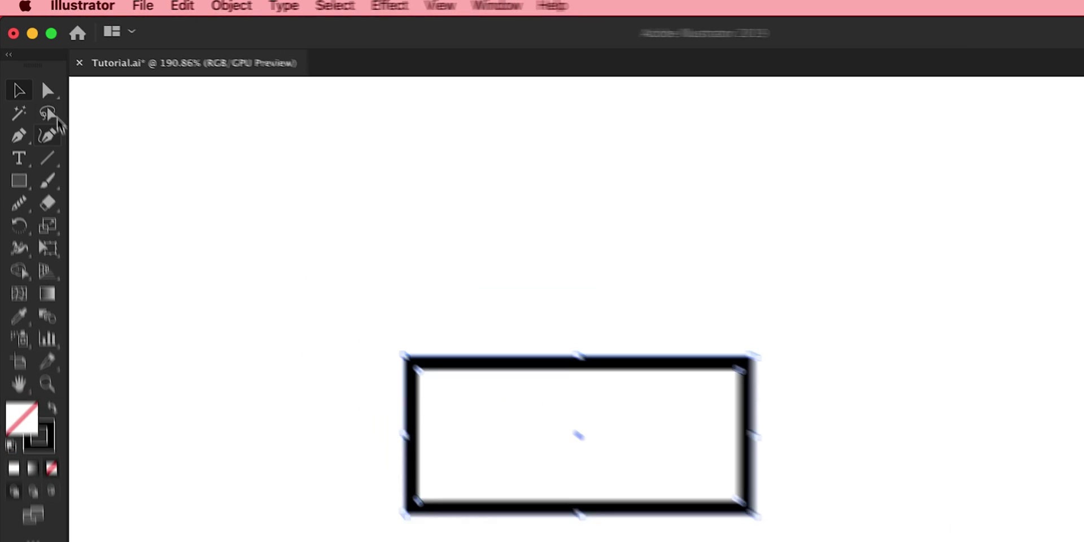
Round the rectangle's top-right and bottom-left corners to a full 49 px radius
click(34, 65)
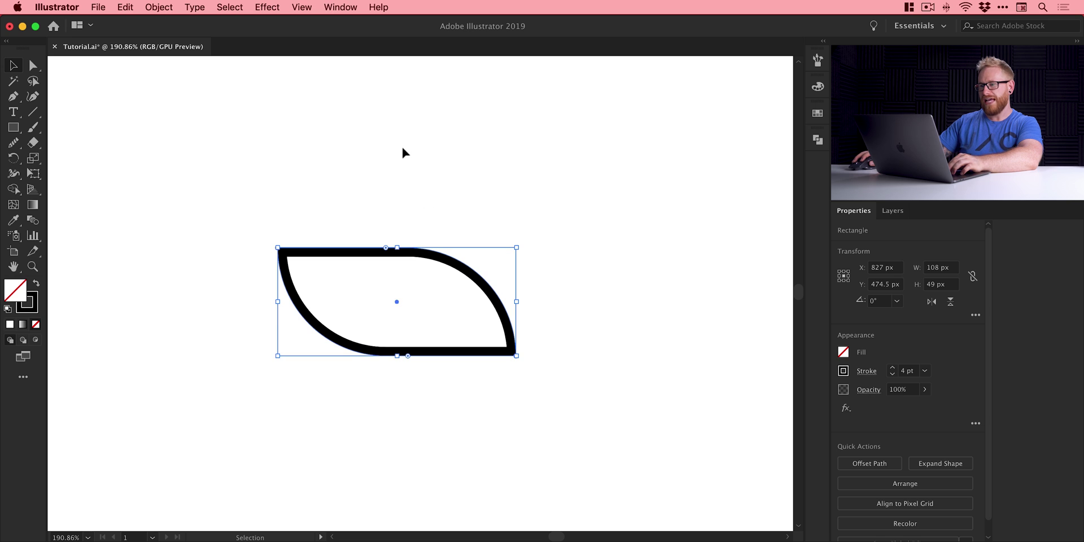
click(402, 148)
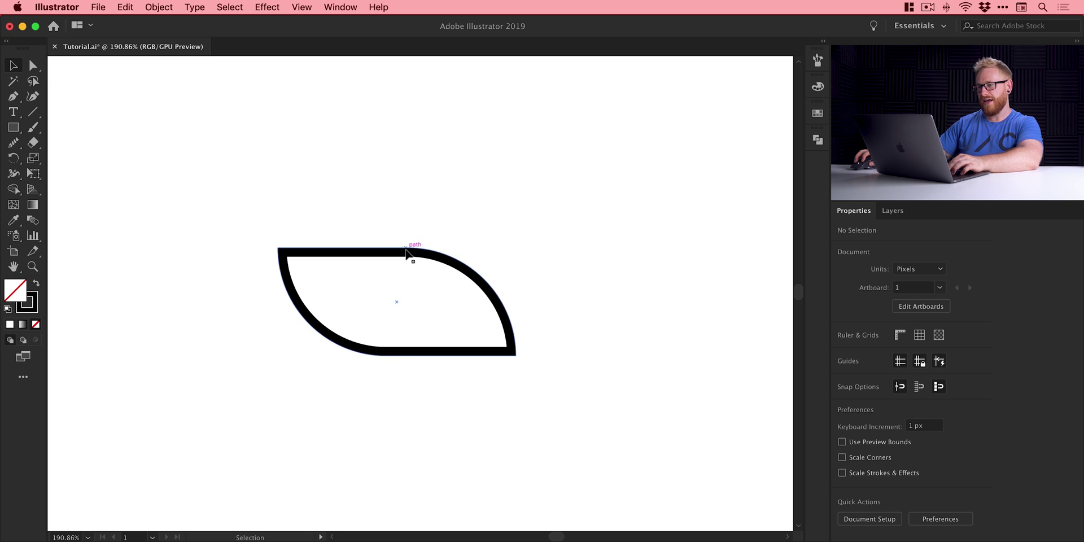
Rotate the leaf 45° and place a touching duplicate directly to its right
click(410, 250)
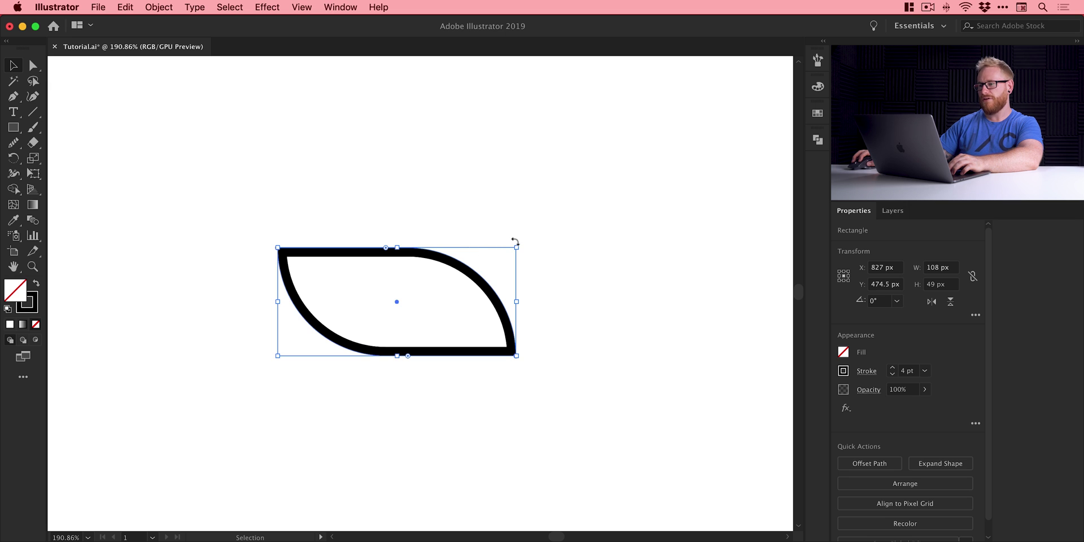
drag(520, 243, 438, 172)
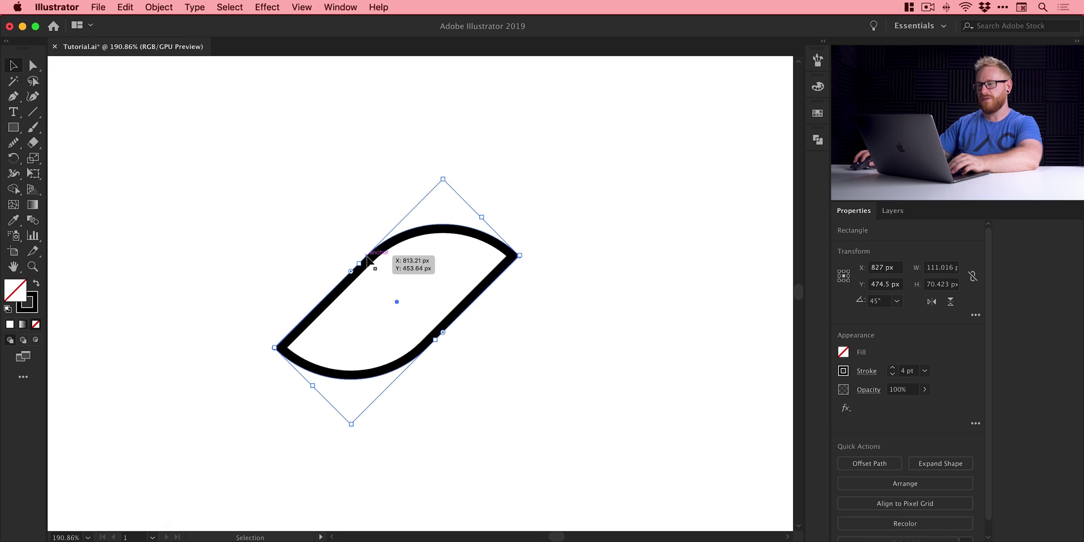
drag(368, 259, 524, 255)
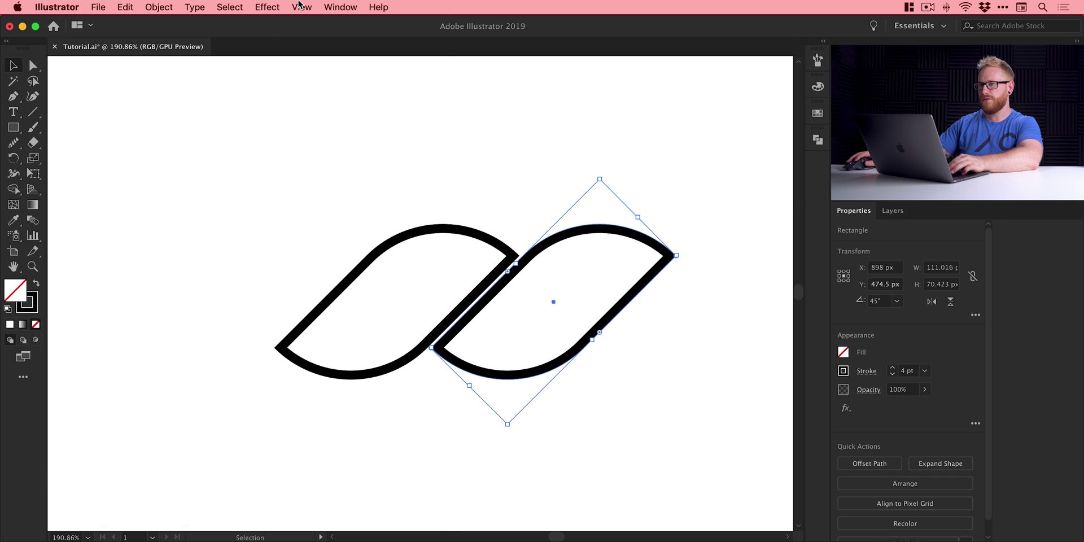
Disable Snap to Pixel and zoom in closely on the join between the leaves
click(301, 7)
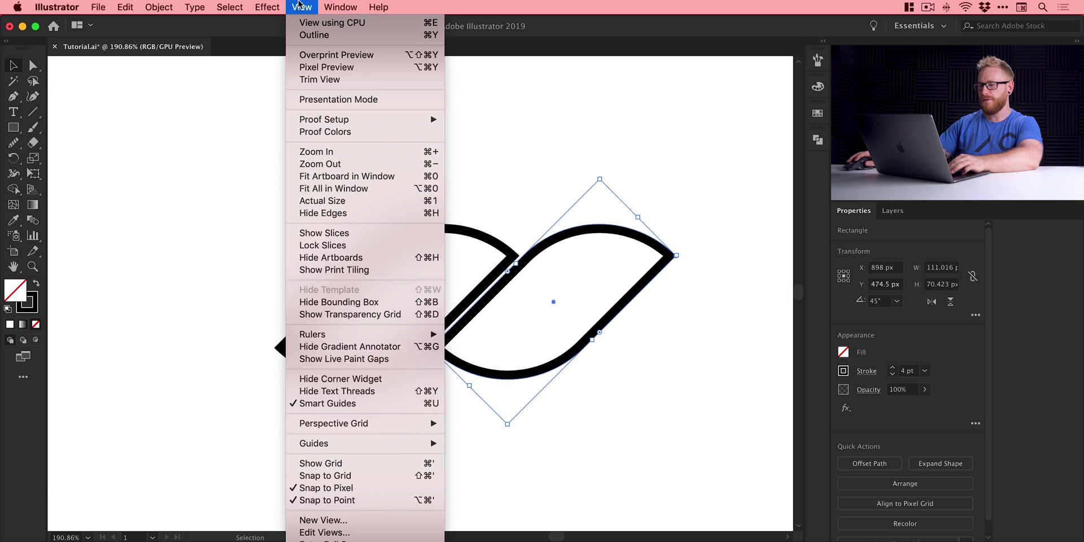
click(319, 488)
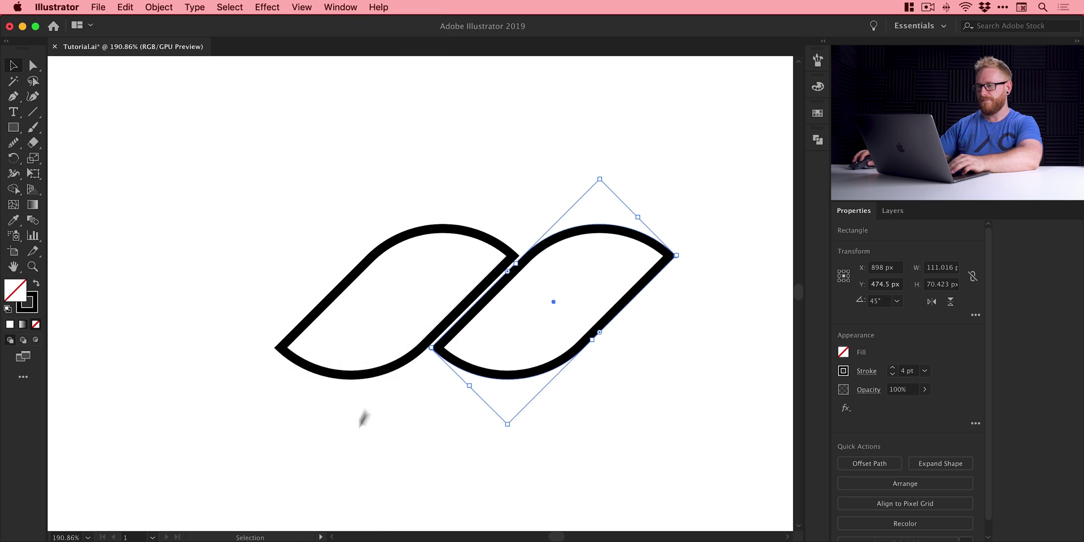
key(z)
click(429, 314)
click(424, 286)
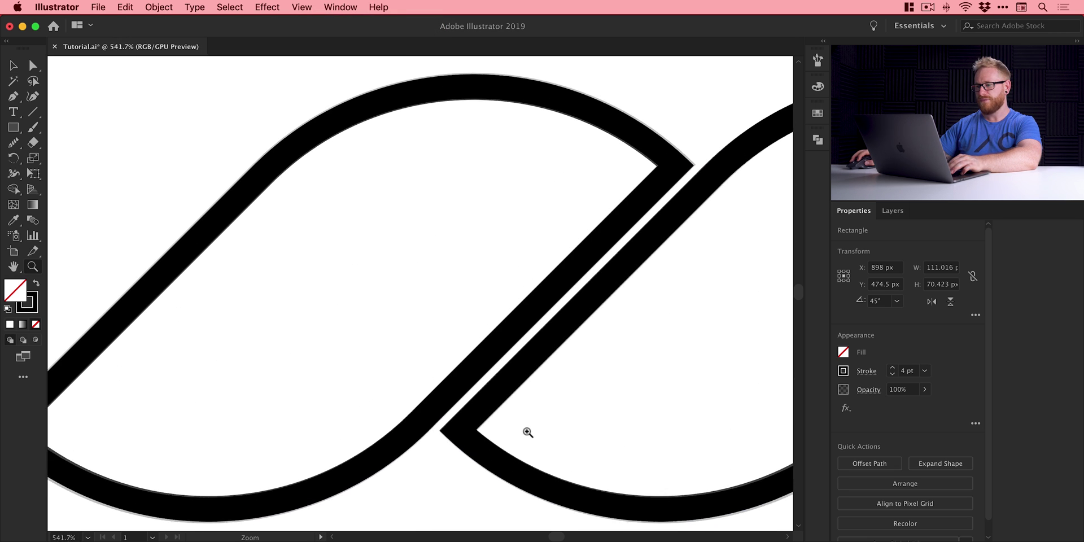
click(533, 395)
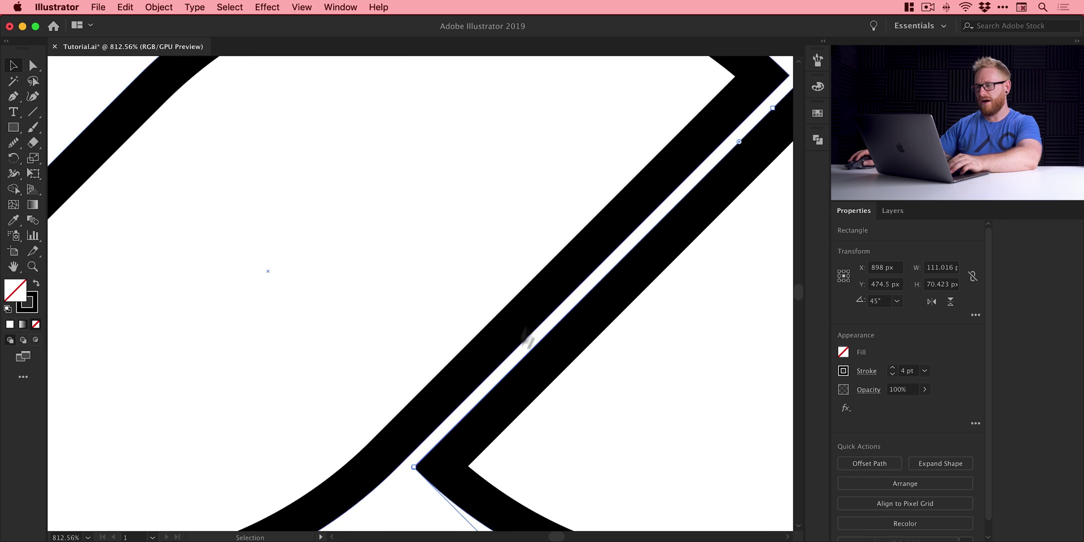
key(v)
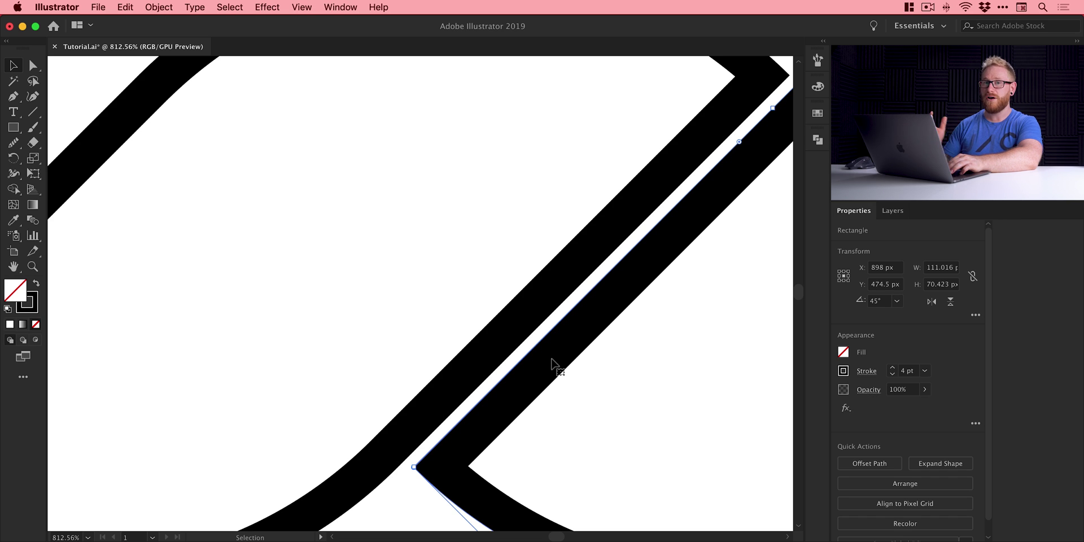
Switch to Outline view and zoom in heavily on the leaves' neighbouring edges
key(a)
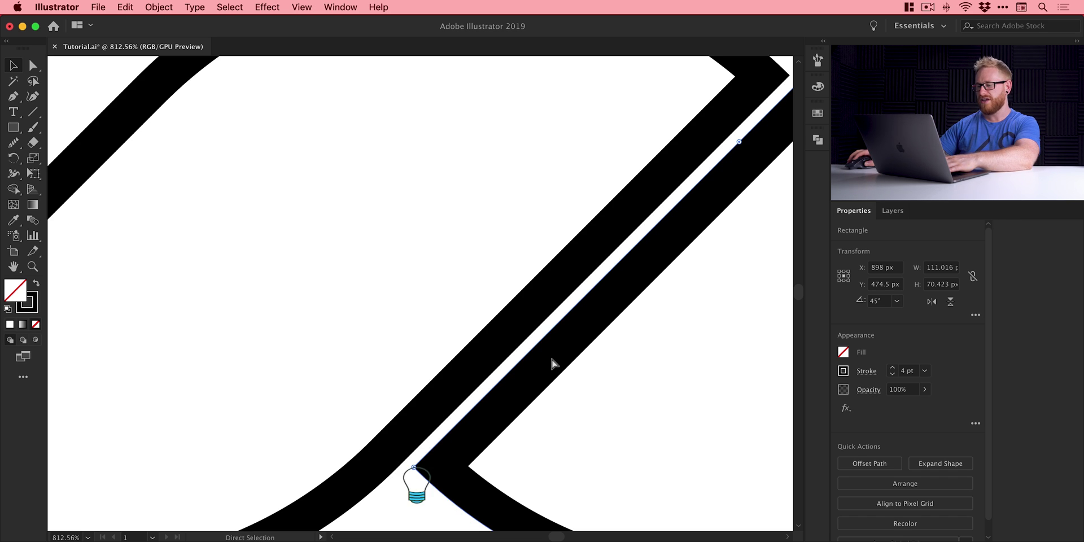
key(super+y)
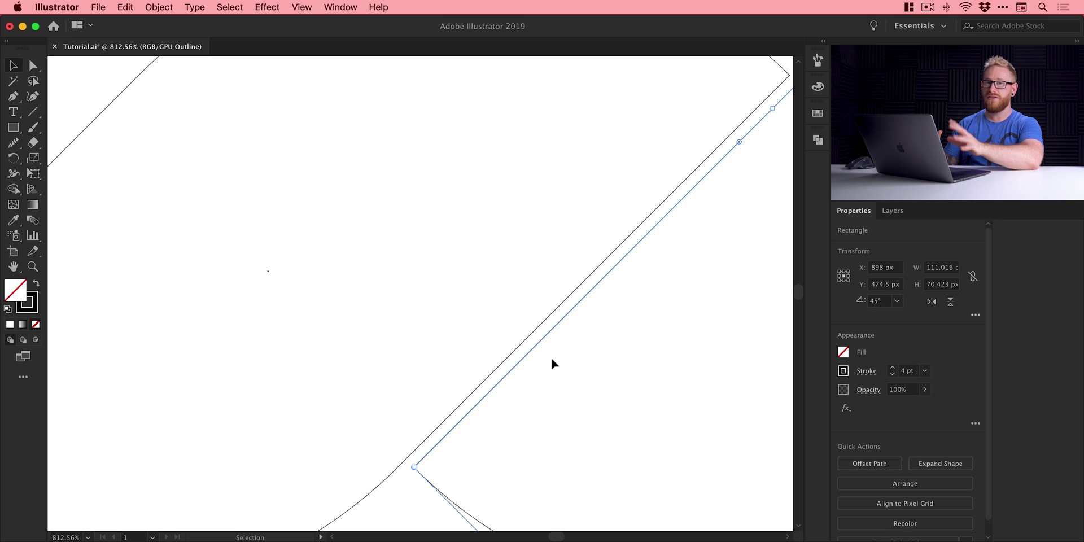
key(super+plus)
key(super+plus)
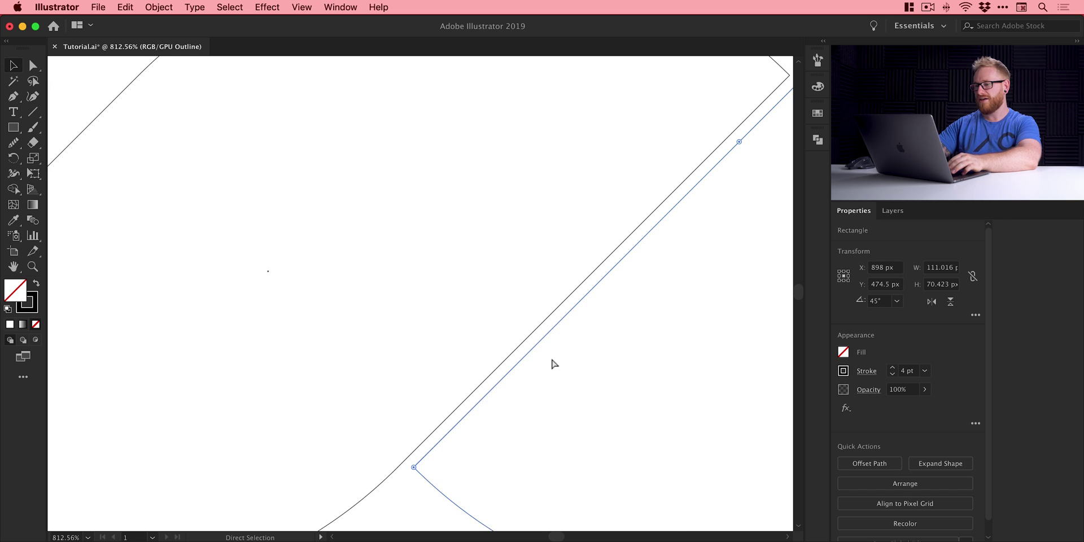
key(space)
drag(537, 352, 435, 286)
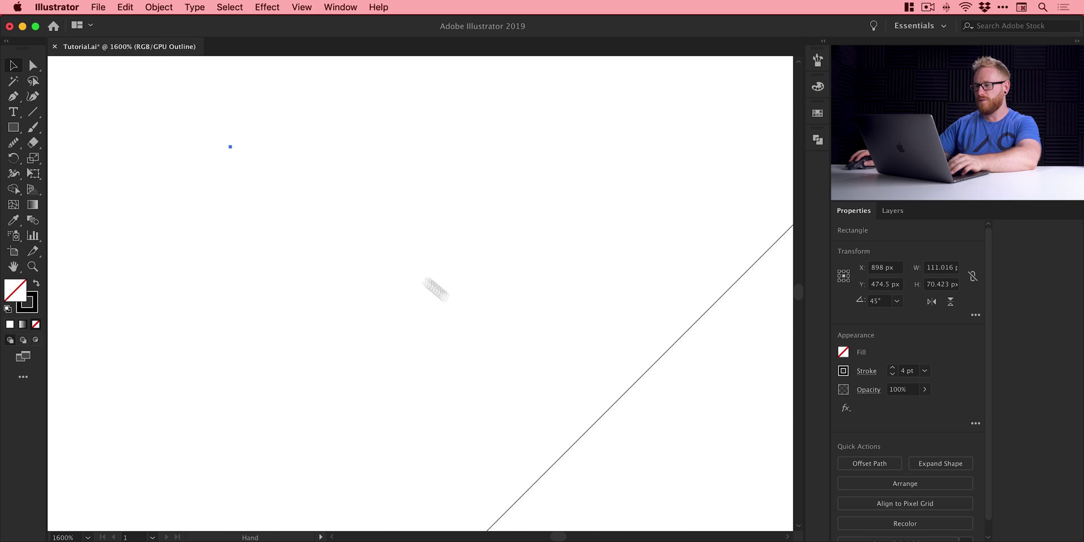
key(super+minus)
key(super+minus)
key(super+minus)
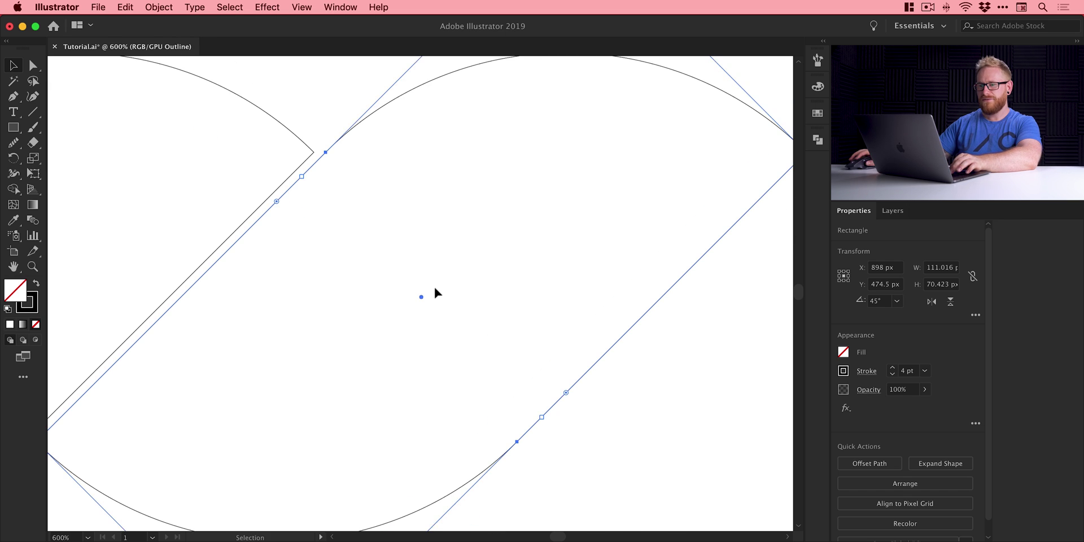
key(z)
drag(187, 283, 416, 406)
drag(194, 345, 386, 351)
Shift the right leaf left to X 896.296 px so its edge overlaps the left leaf's
key(space)
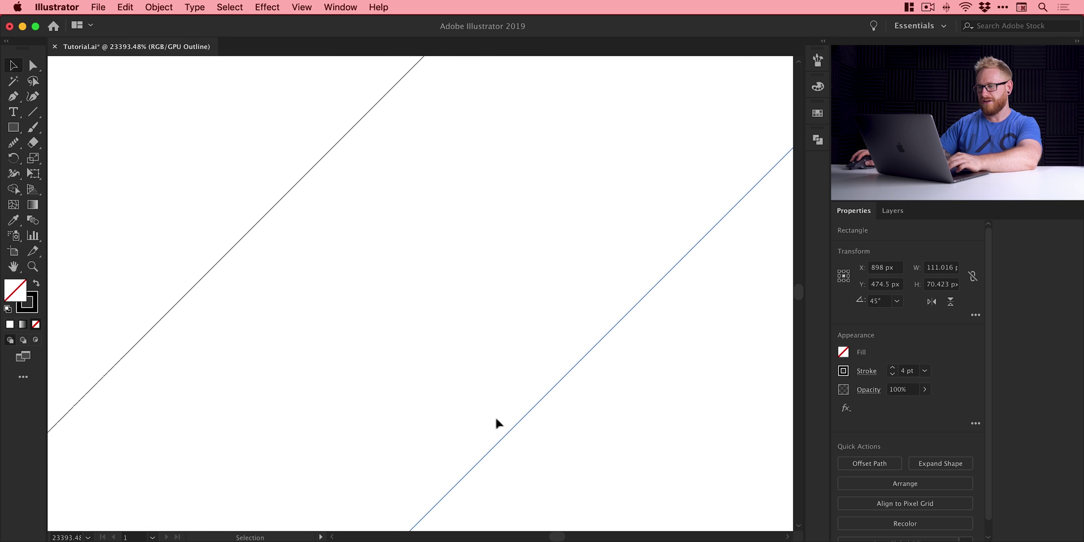
drag(512, 430, 559, 479)
drag(439, 416, 425, 416)
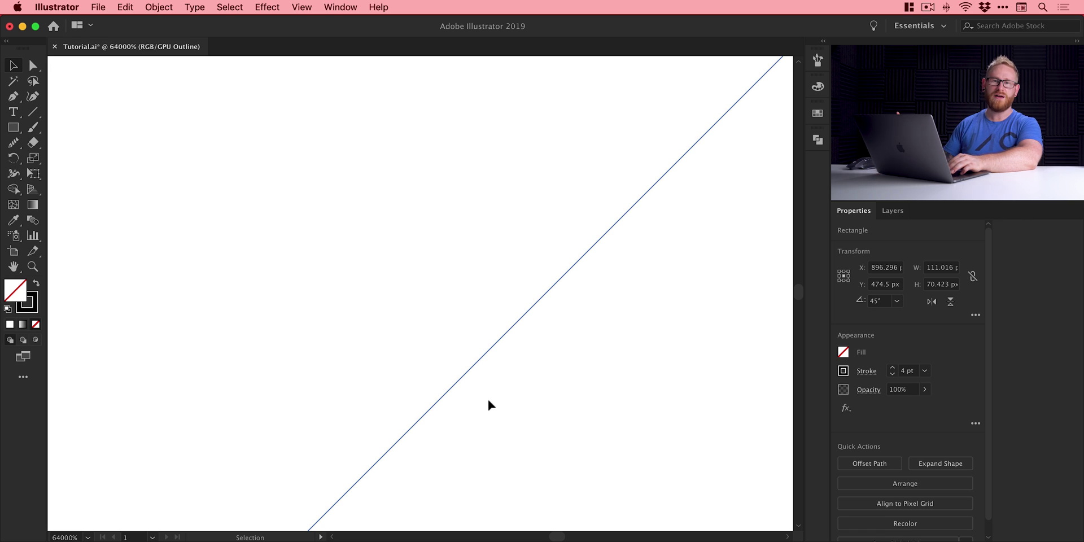
Zoom back out, deselect, and recentre both leaves in view
key(a)
key(super+minus)
key(super+minus)
key(super+minus)
key(super+minus)
key(super+minus)
key(super+minus)
key(super+minus)
key(super+minus)
key(super+minus)
key(super+minus)
key(super+minus)
key(super+minus)
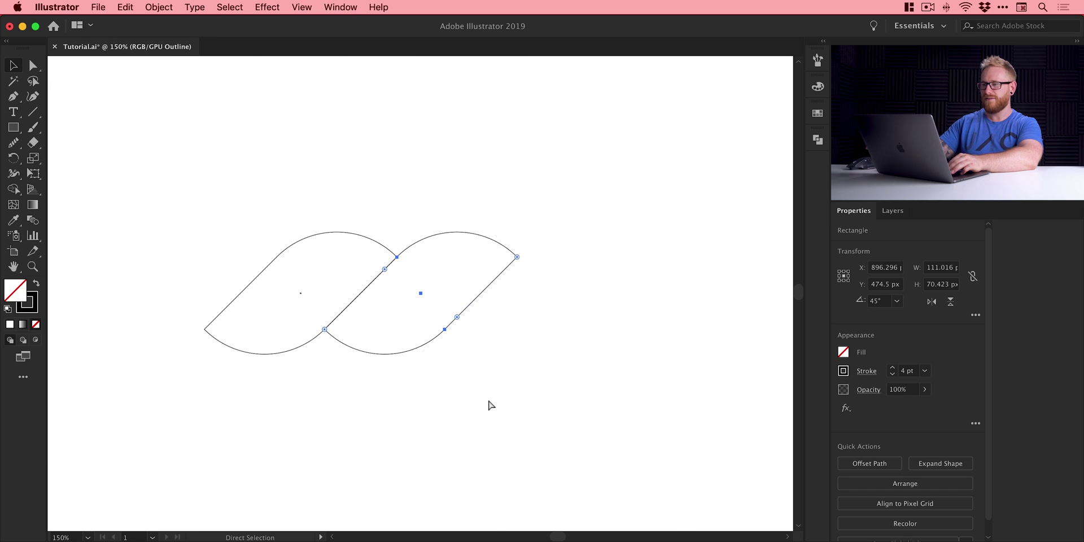
key(v)
click(488, 401)
key(super+minus)
drag(456, 389, 517, 412)
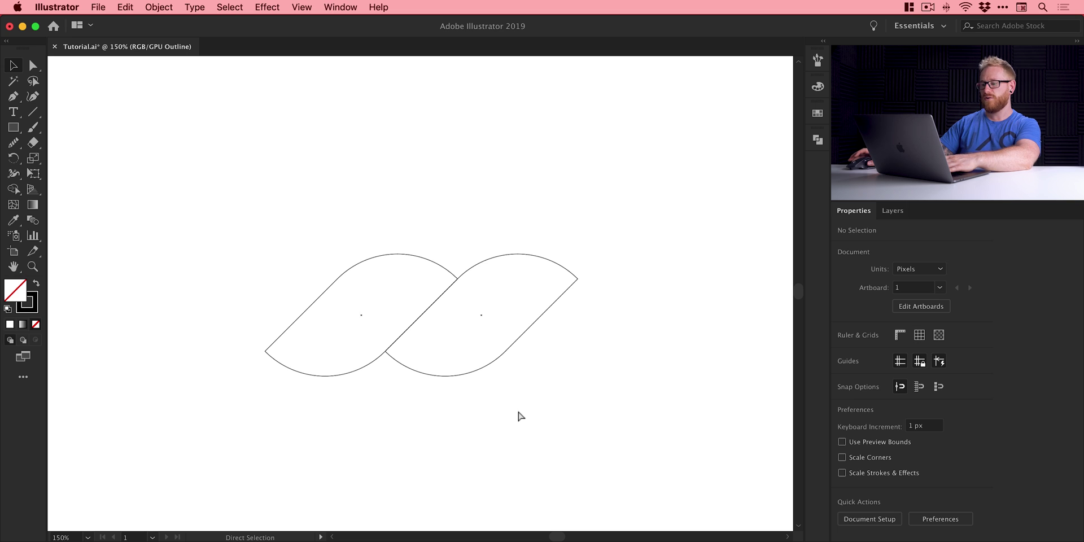
Return to Preview and set both leaves' stroke alignment to Center
key(super+y)
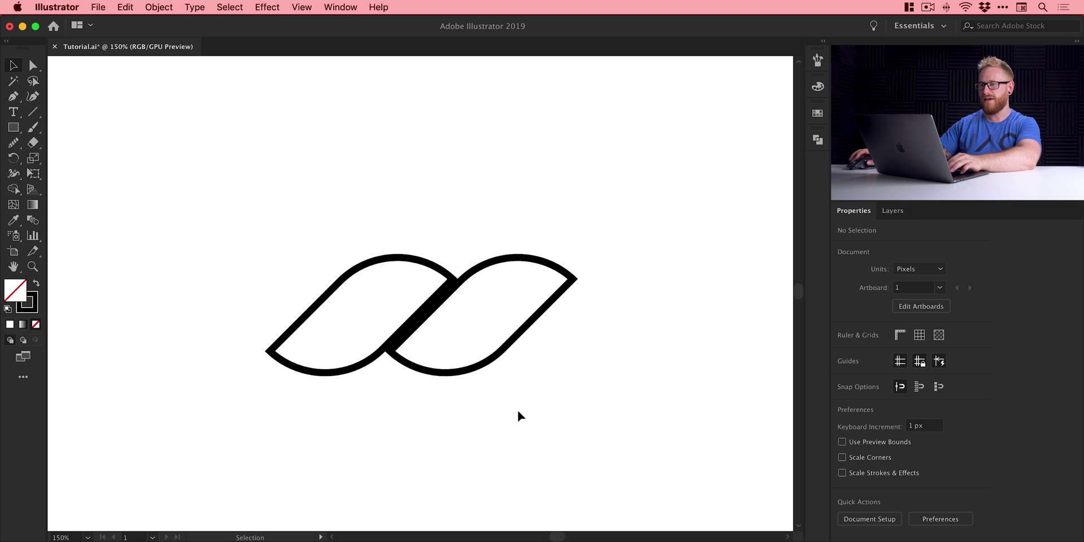
scroll(418, 344, up, 5)
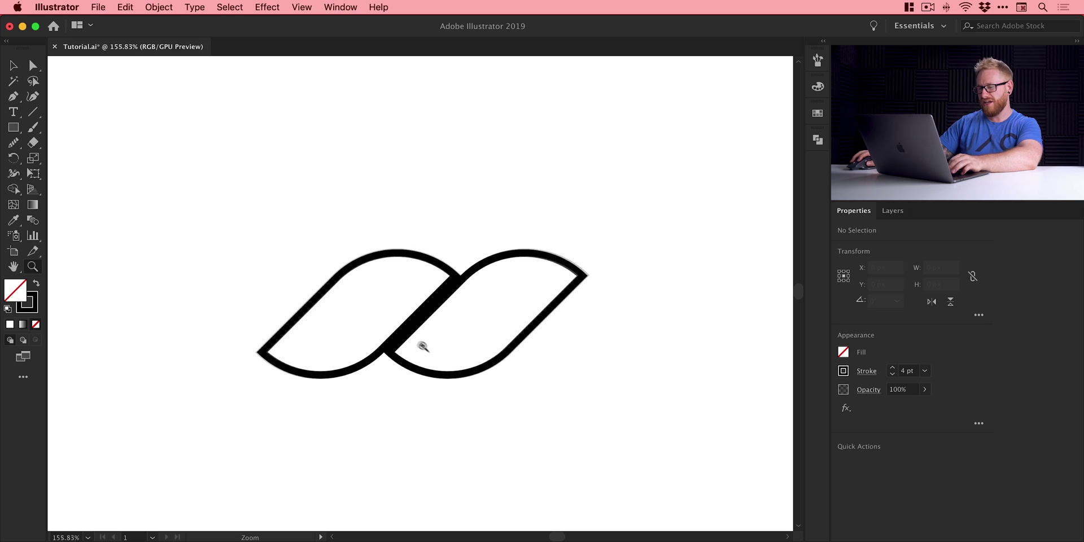
drag(282, 449, 472, 280)
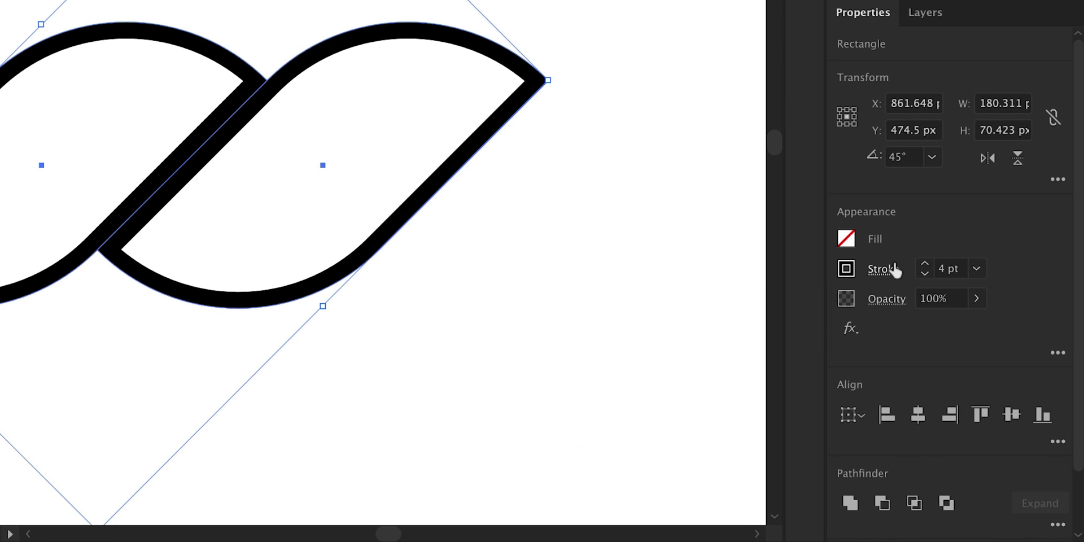
click(894, 269)
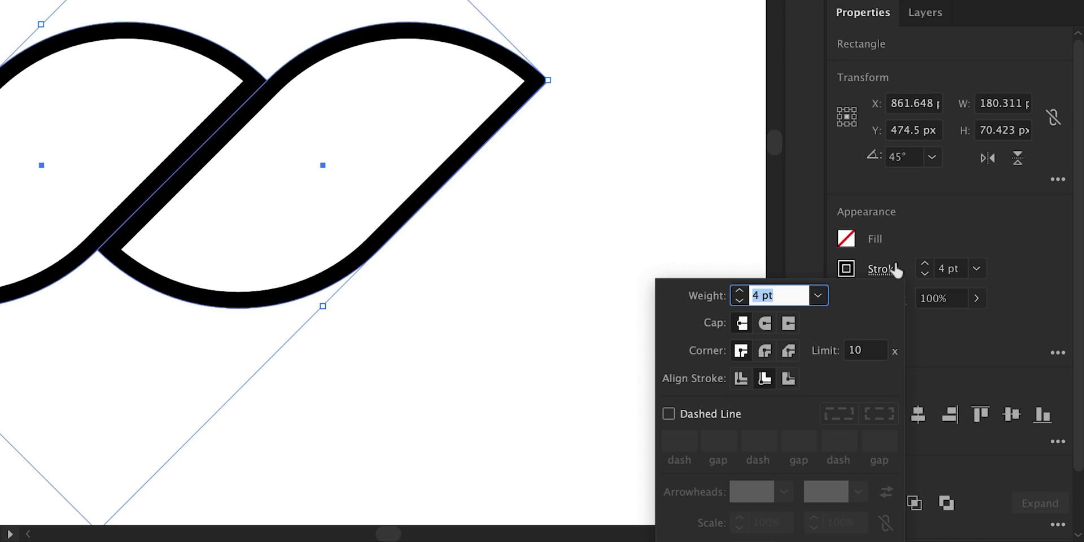
click(741, 378)
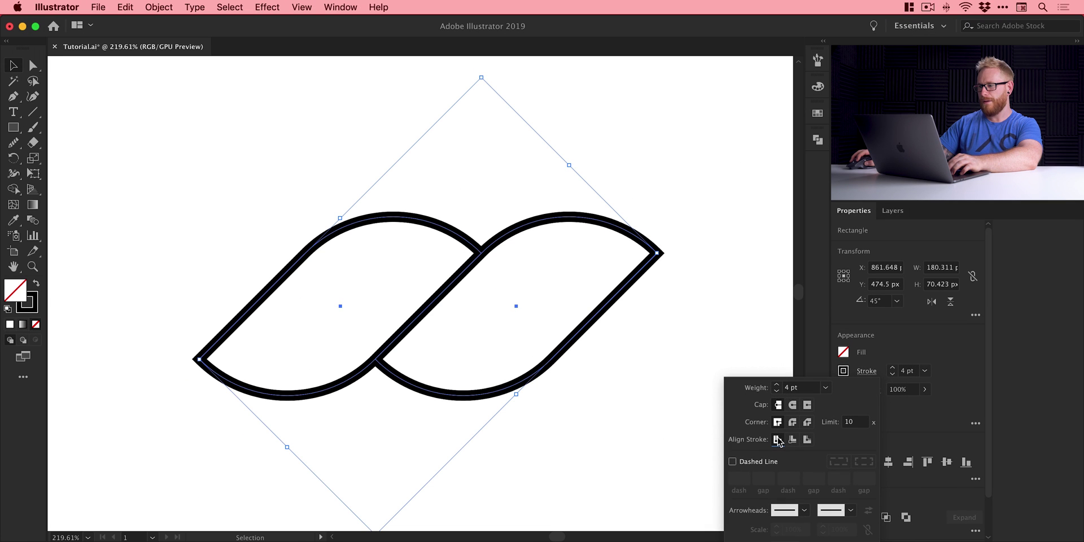
click(723, 216)
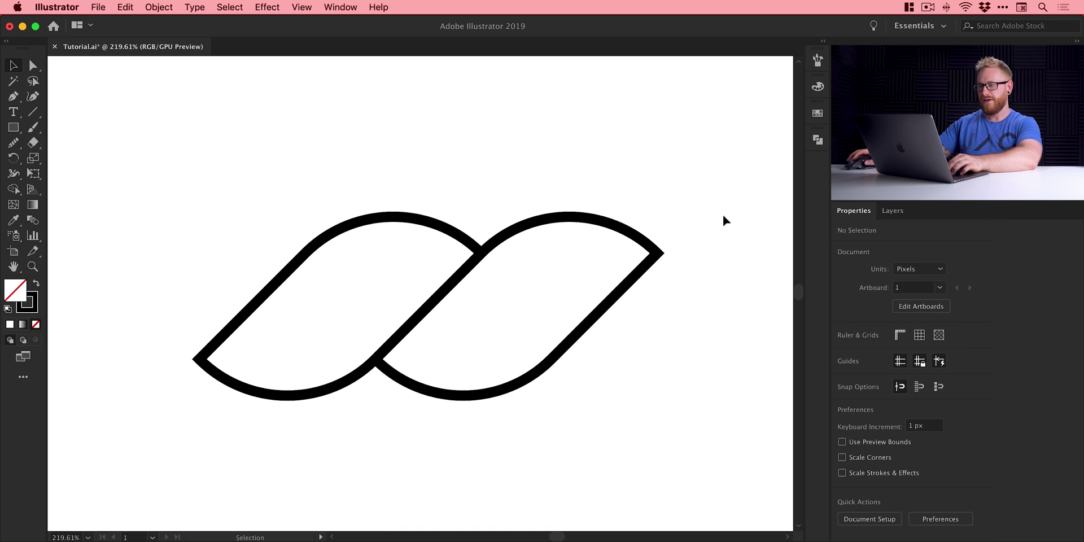
Raise the interlocking leaf shape's stroke weight from 4 pt to 8 pt
drag(484, 170, 514, 300)
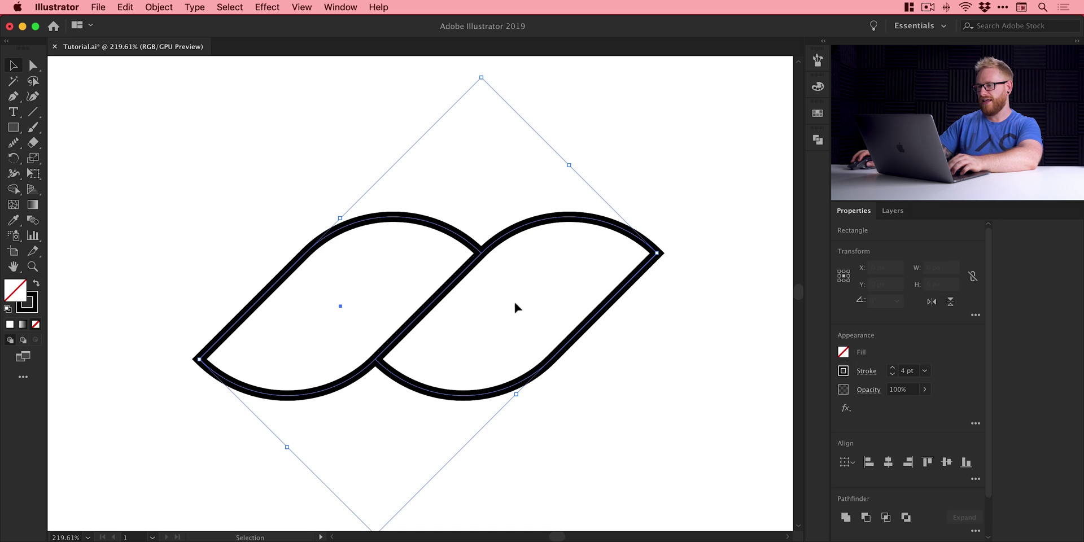
double_click(893, 369)
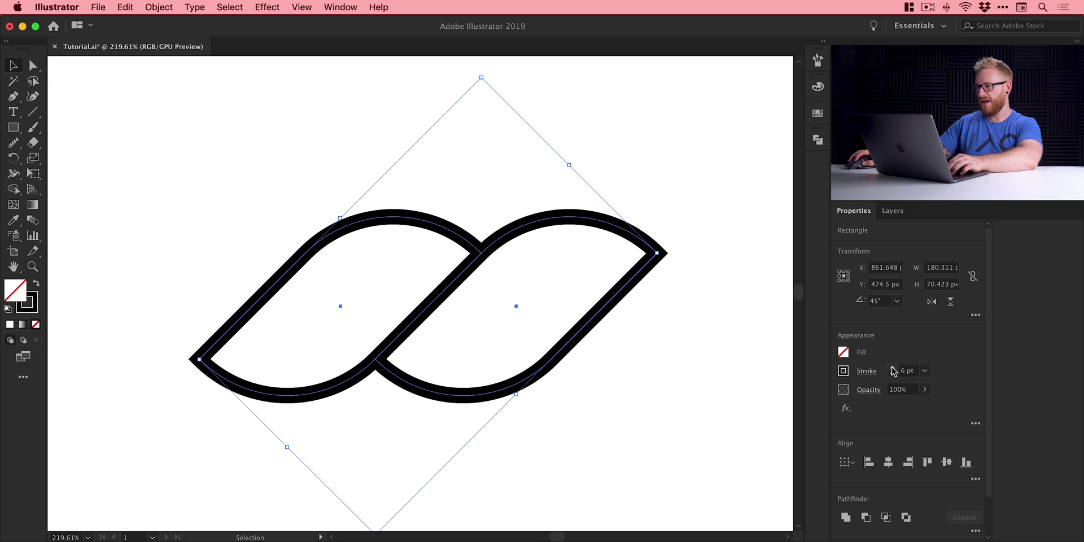
click(893, 367)
click(892, 368)
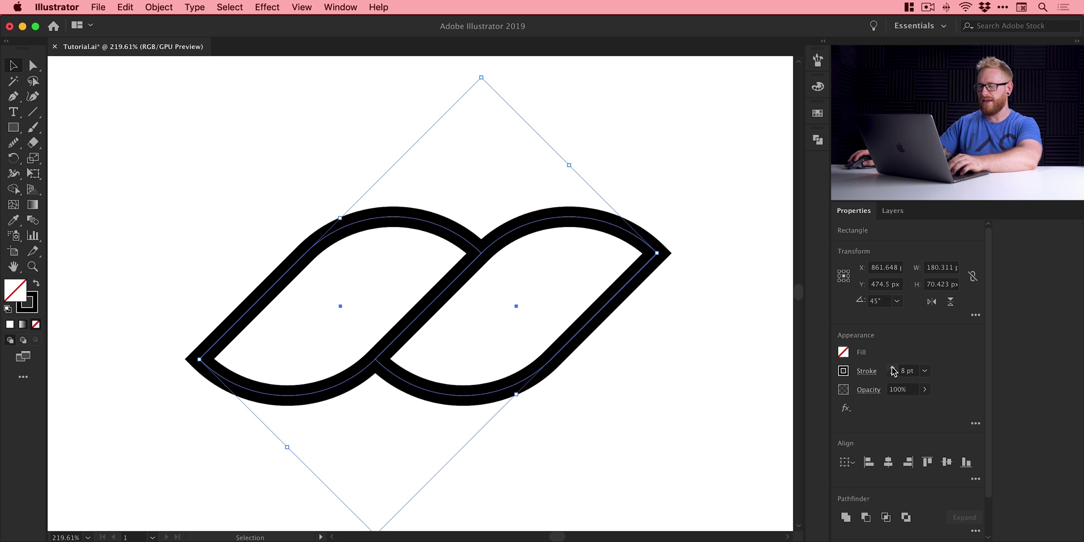
click(659, 382)
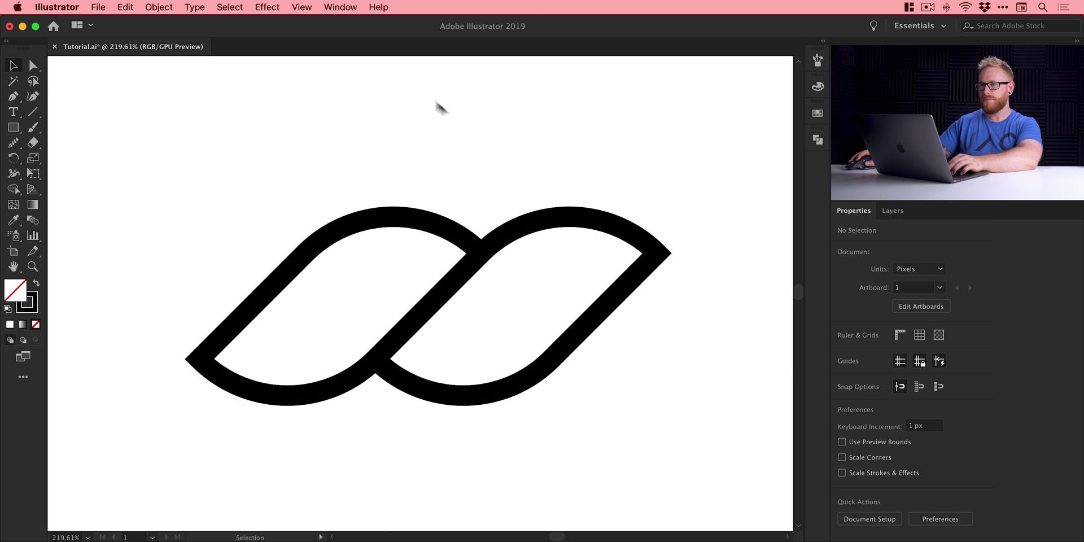
click(336, 8)
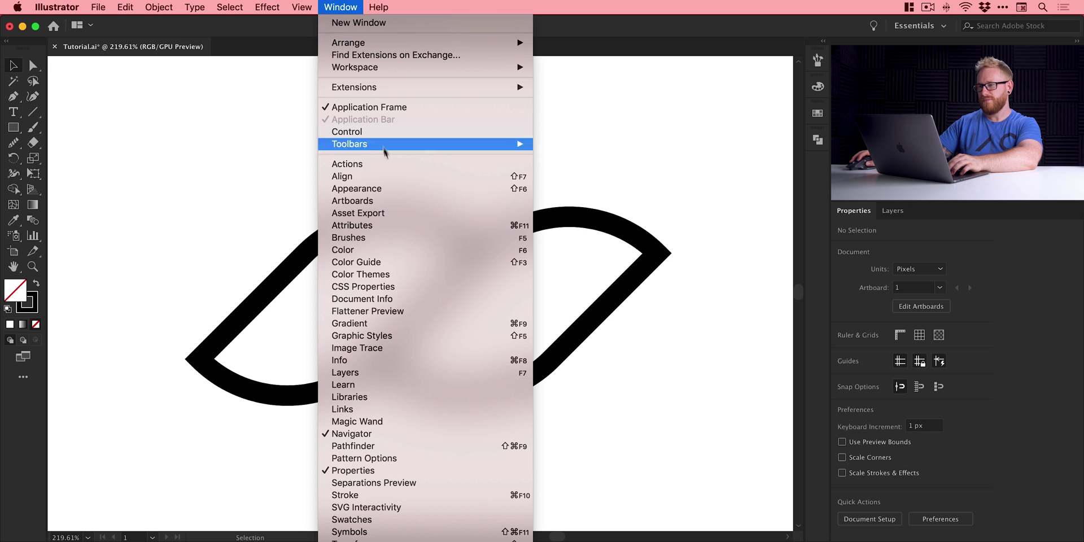
click(408, 225)
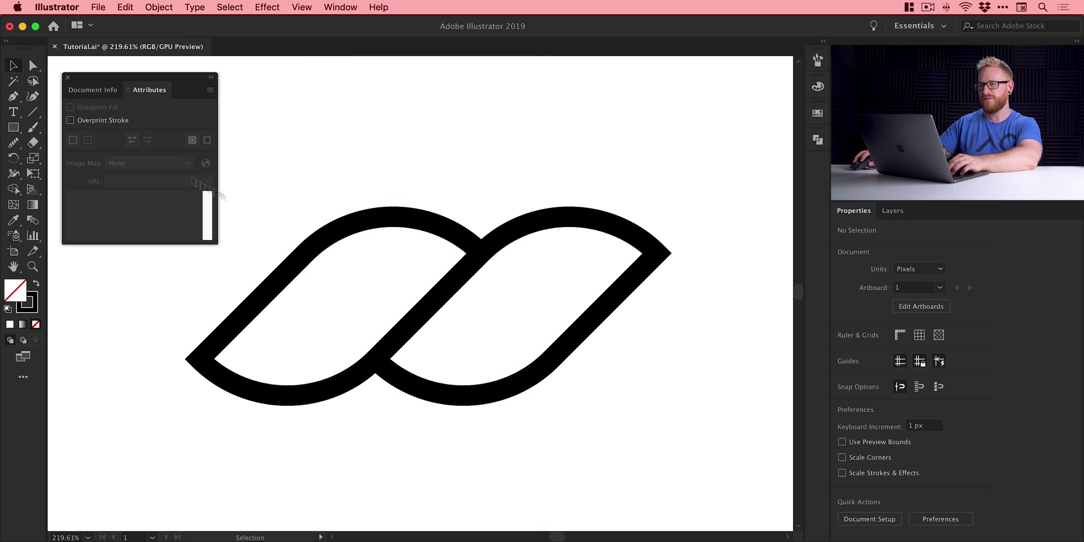
drag(272, 180, 629, 436)
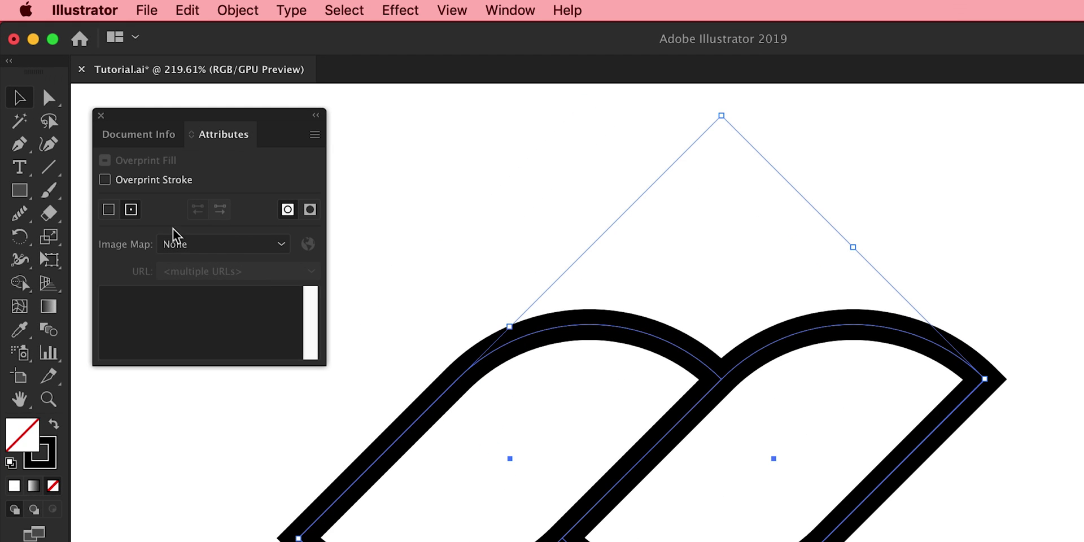
click(110, 211)
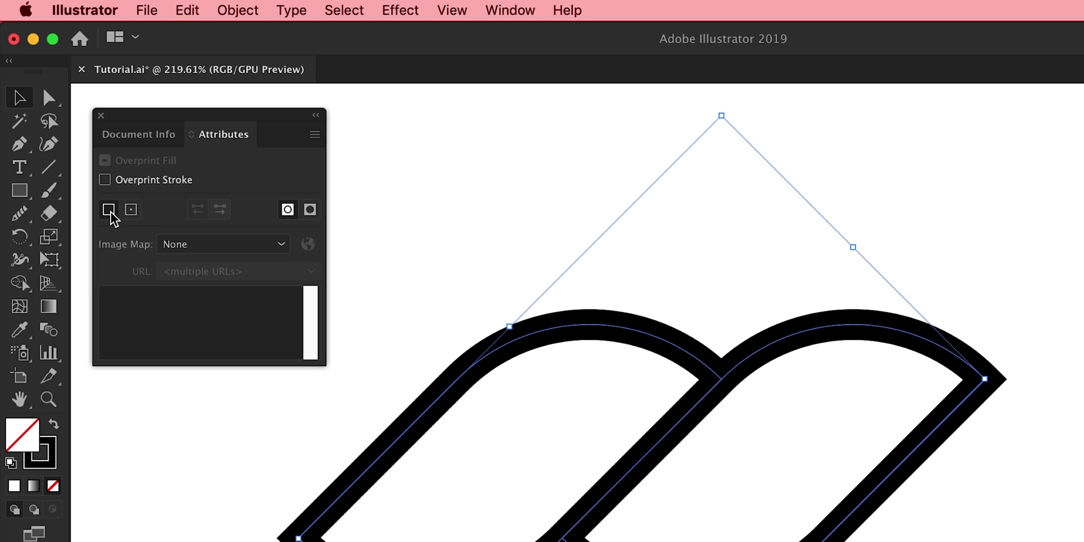
click(130, 210)
click(130, 211)
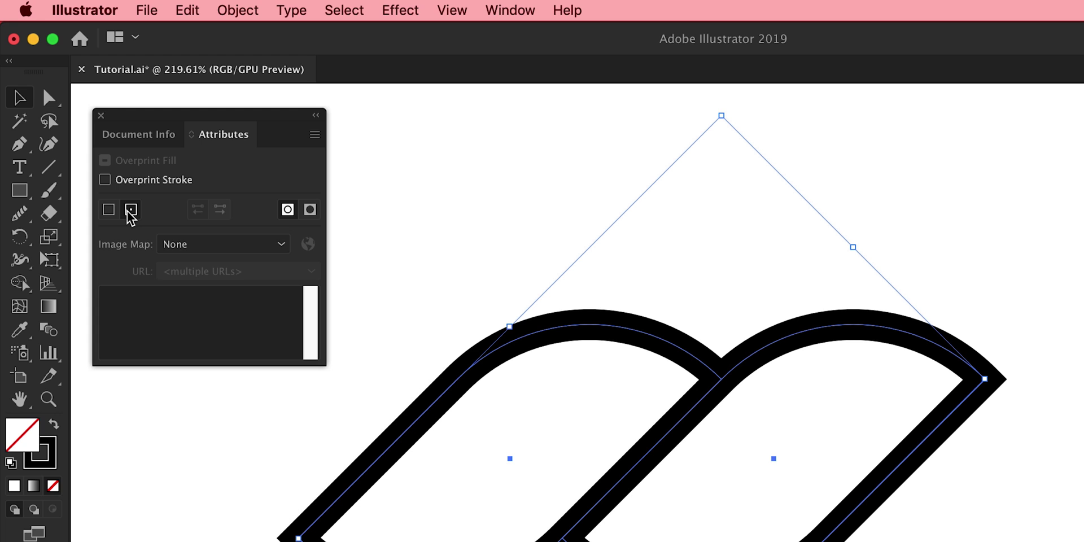
click(100, 115)
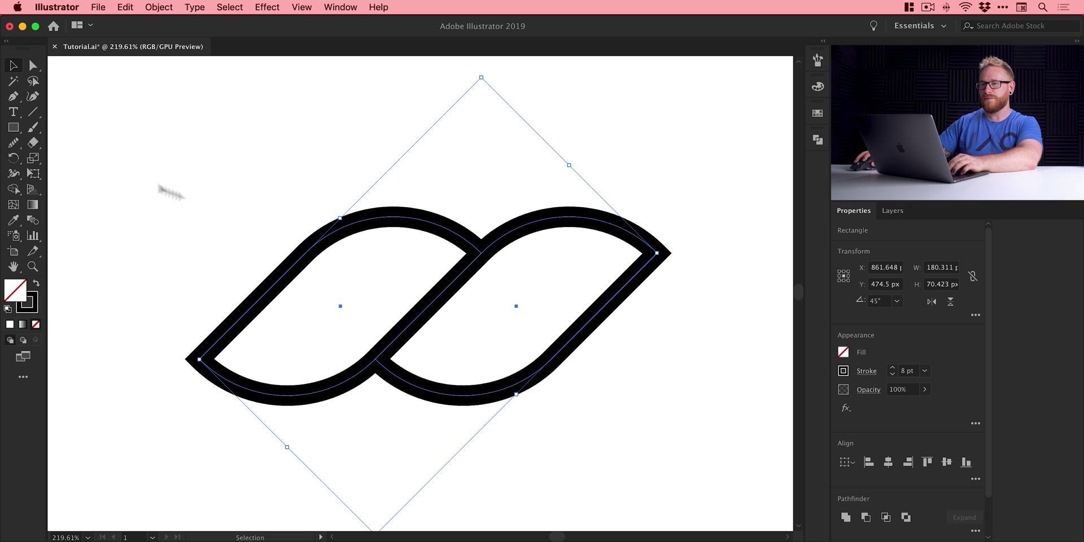
Draw a 92.61 × 140.289 px rectangle over the left leaf and turn off Smart Guides
click(17, 129)
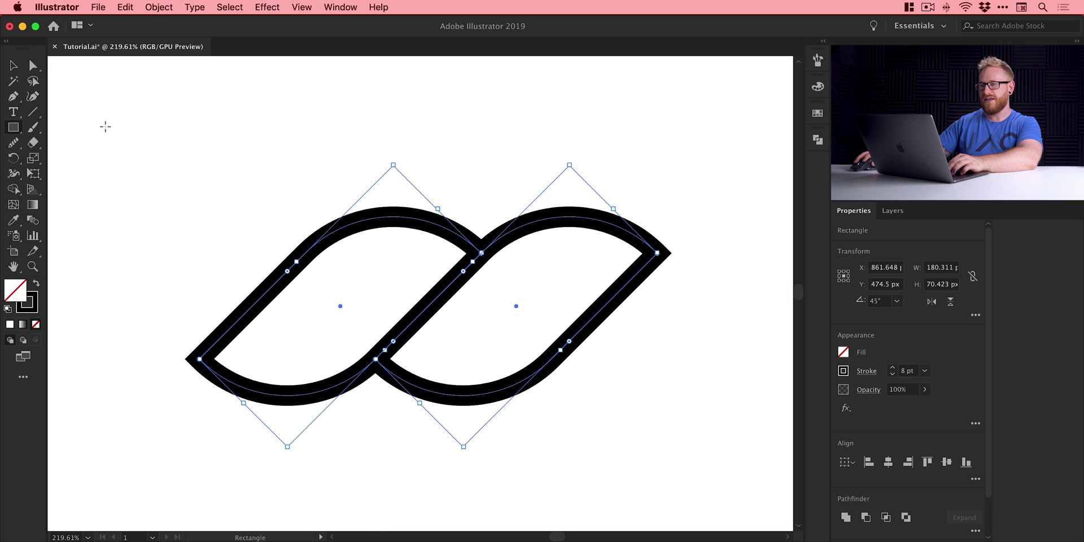
drag(105, 127, 339, 482)
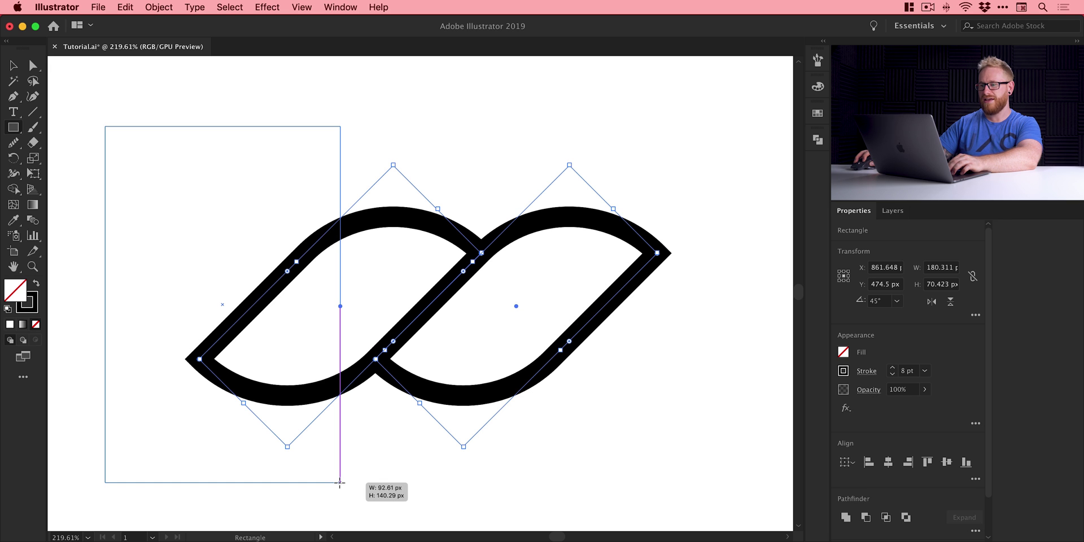
drag(339, 483, 339, 482)
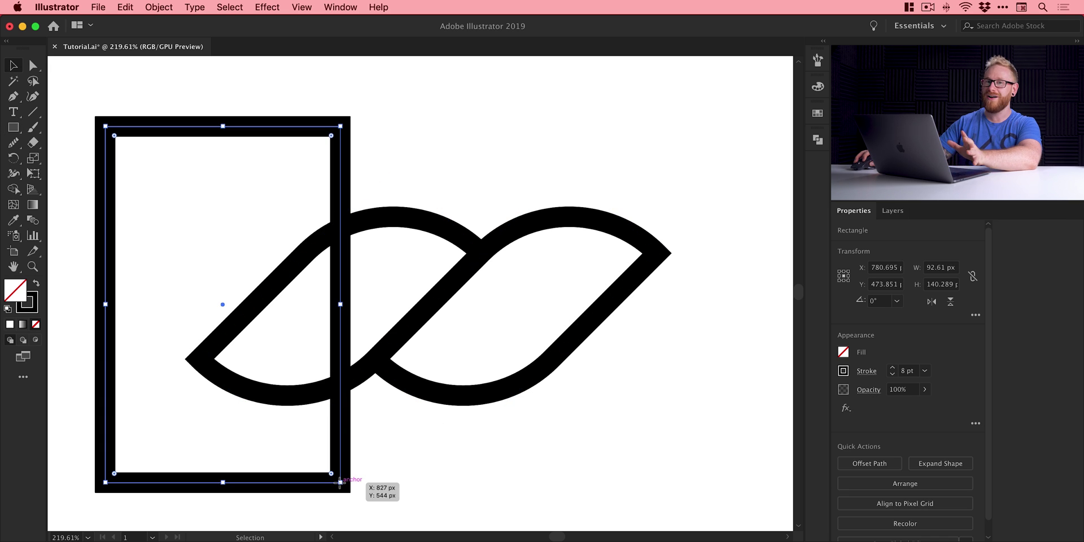
key(v)
click(302, 7)
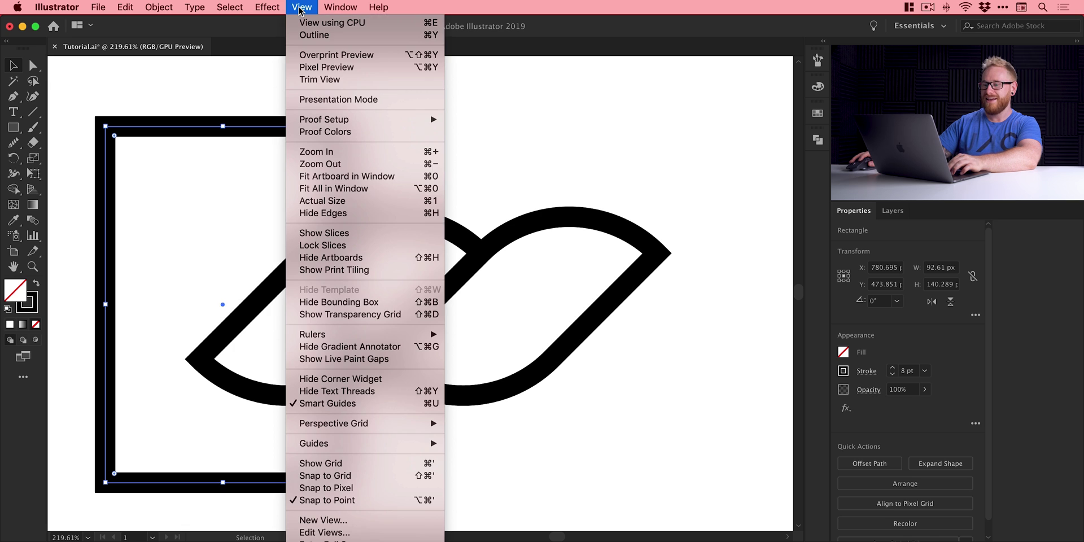
click(332, 403)
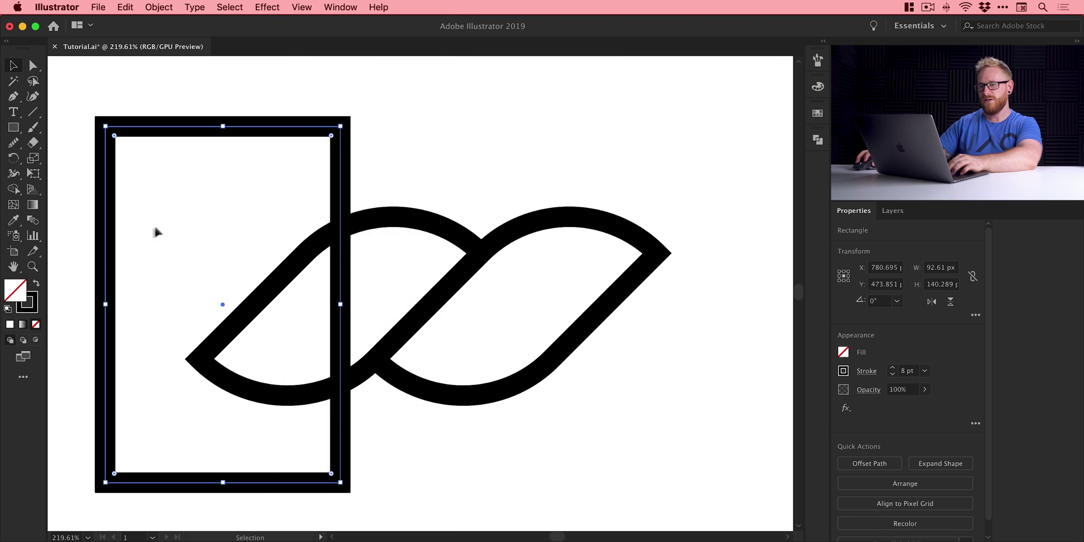
Give the rectangle a red fill with no stroke at 50% opacity
click(35, 286)
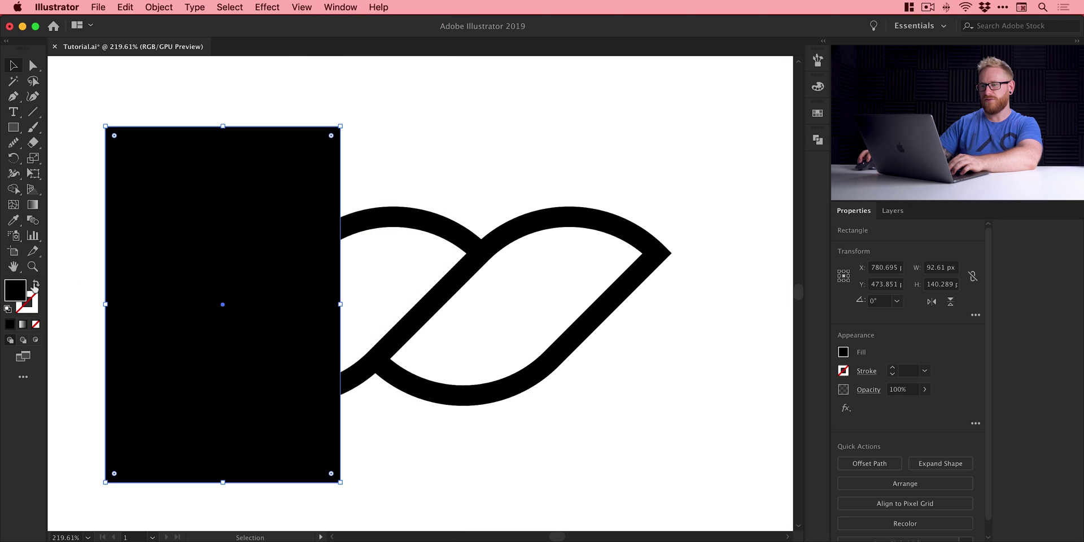
click(399, 148)
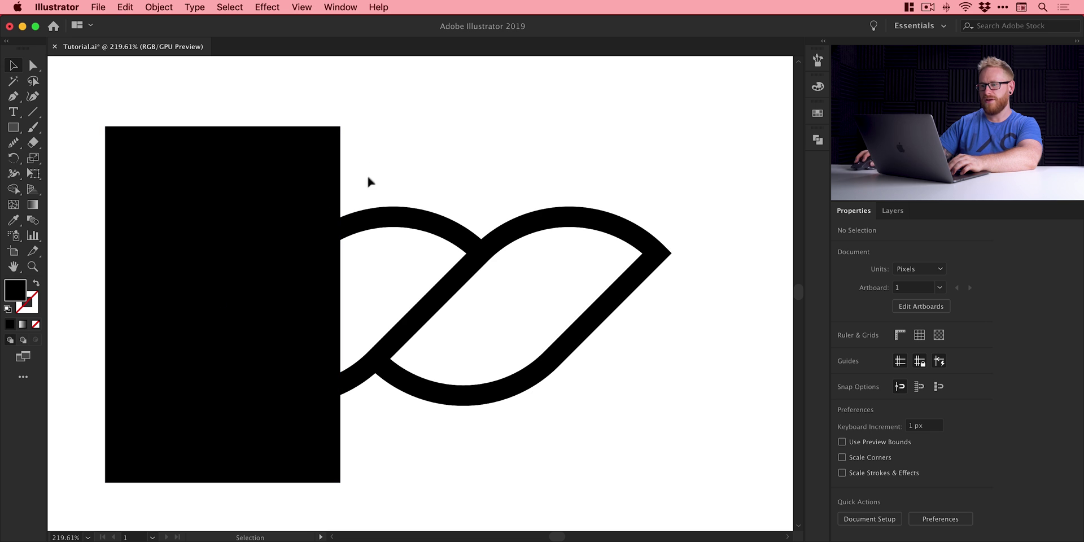
click(322, 164)
click(817, 114)
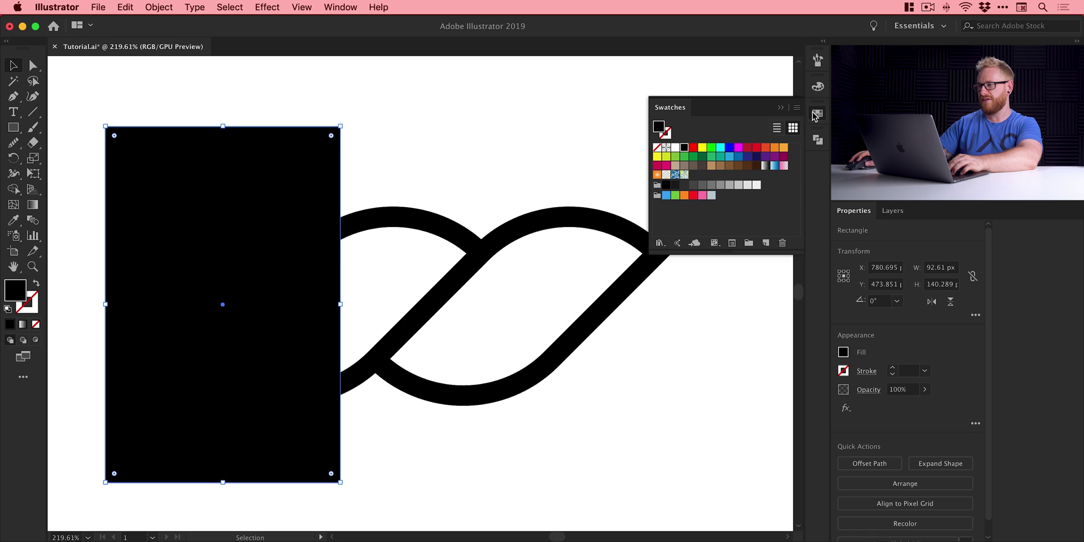
click(693, 148)
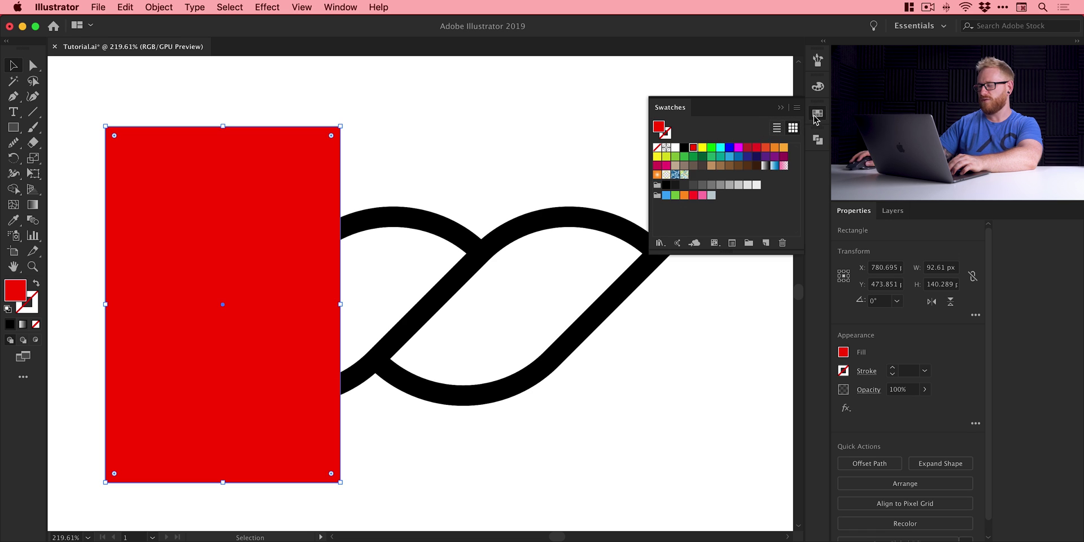
click(817, 114)
click(910, 389)
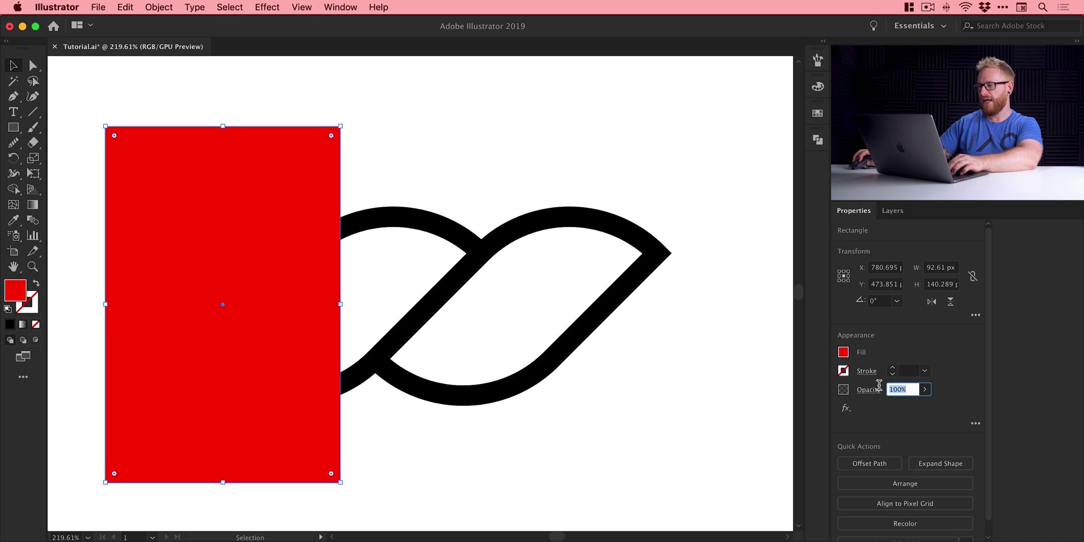
text(50)
key(Return)
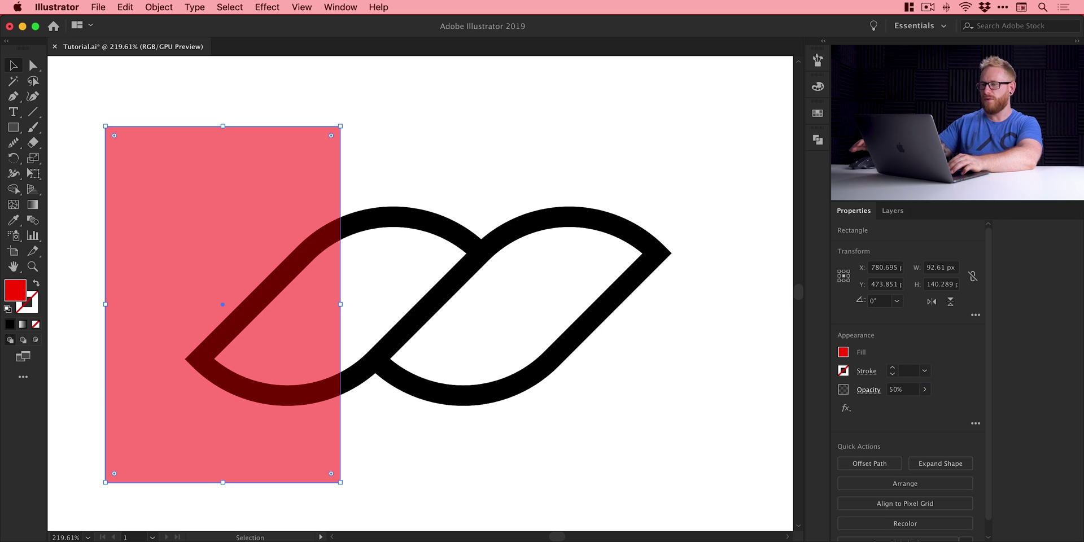
Place a copy of the red rectangle over the leaf shape's right end
click(447, 160)
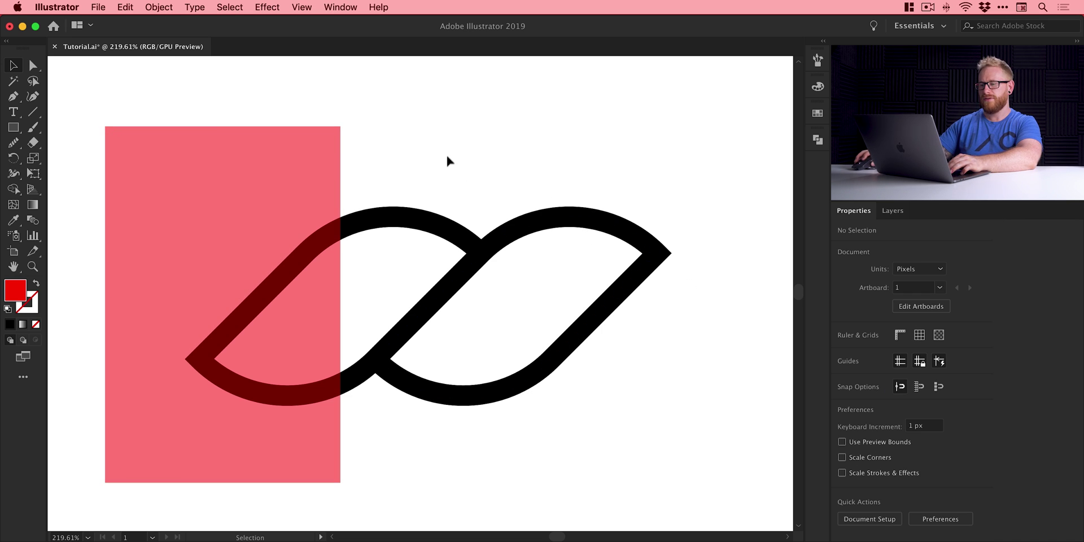
click(218, 181)
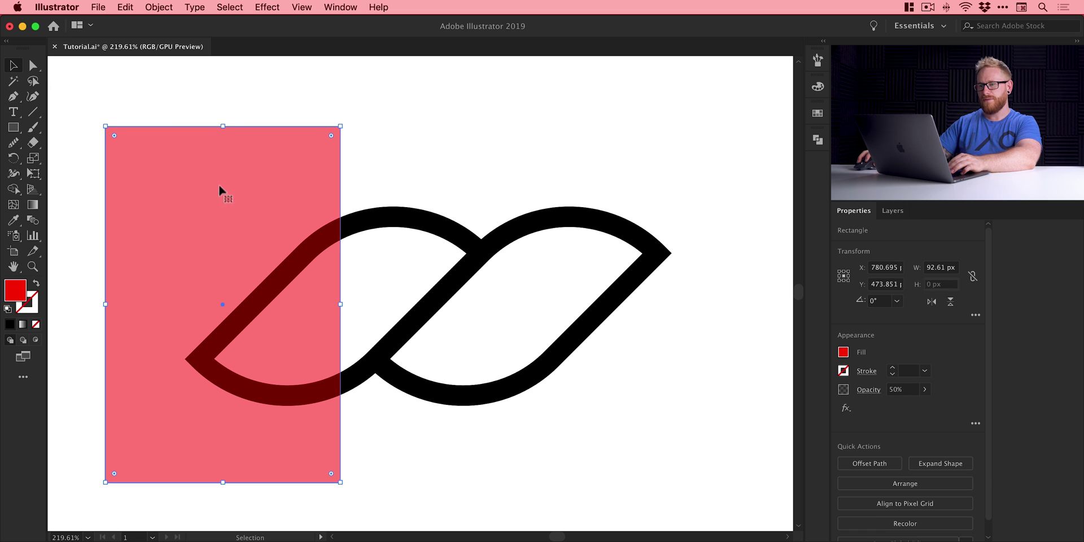
drag(208, 174, 638, 168)
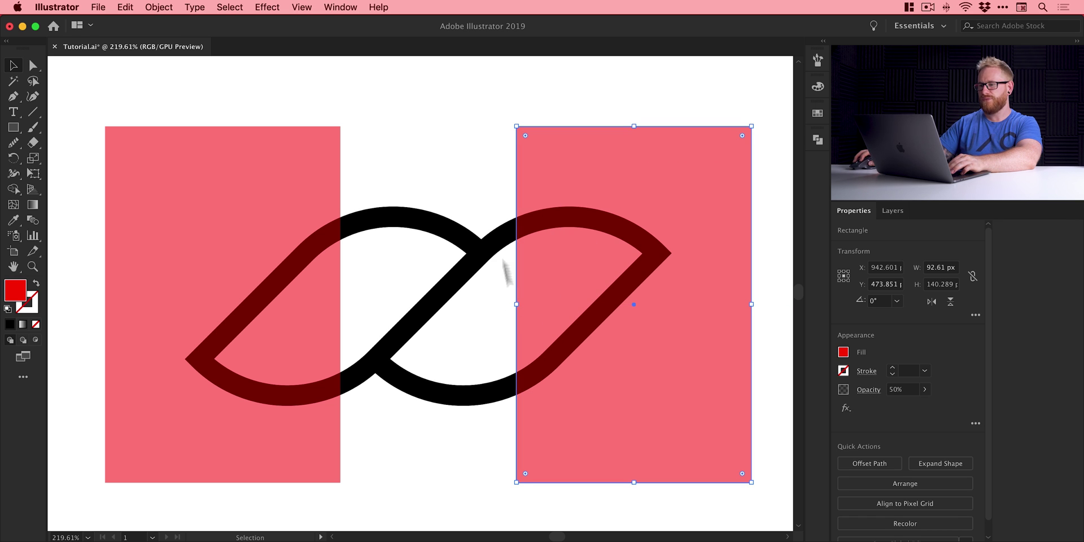
Set both red rectangles back to 100% opacity
click(420, 147)
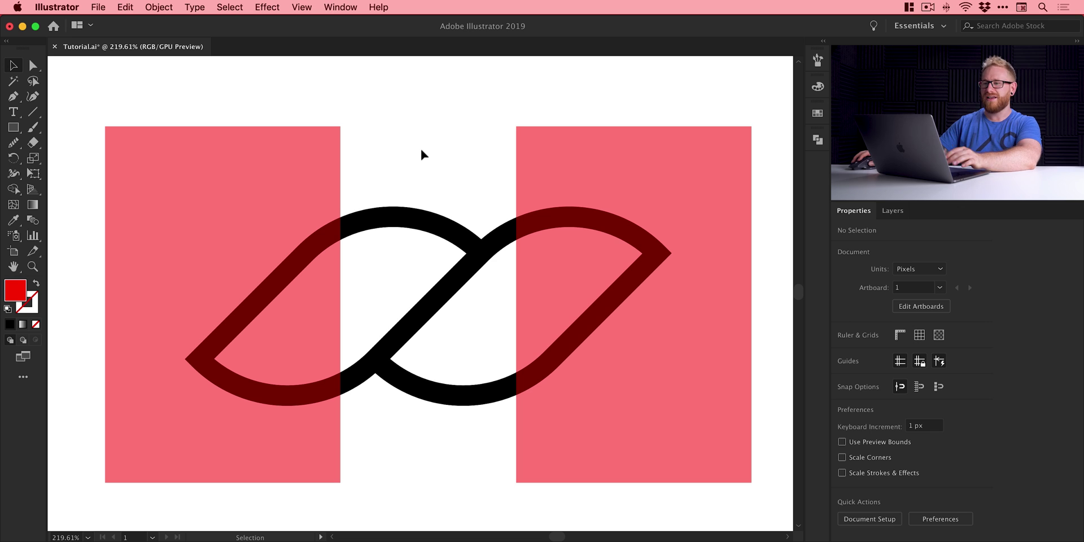
drag(316, 100, 587, 167)
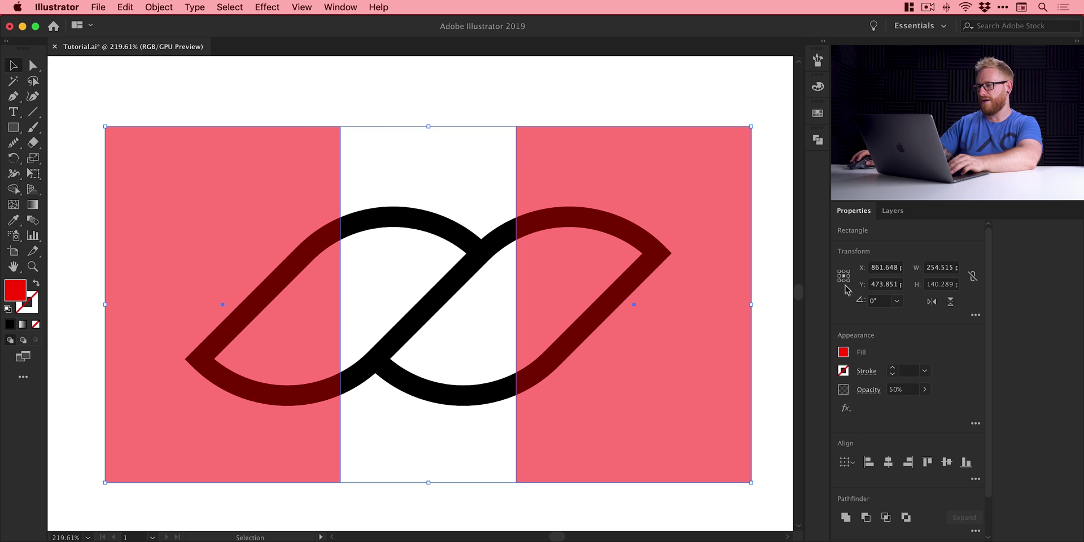
click(926, 389)
mouse_move(922, 407)
mouse_down()
mouse_move(946, 409)
mouse_move(932, 409)
mouse_up()
drag(388, 95, 480, 409)
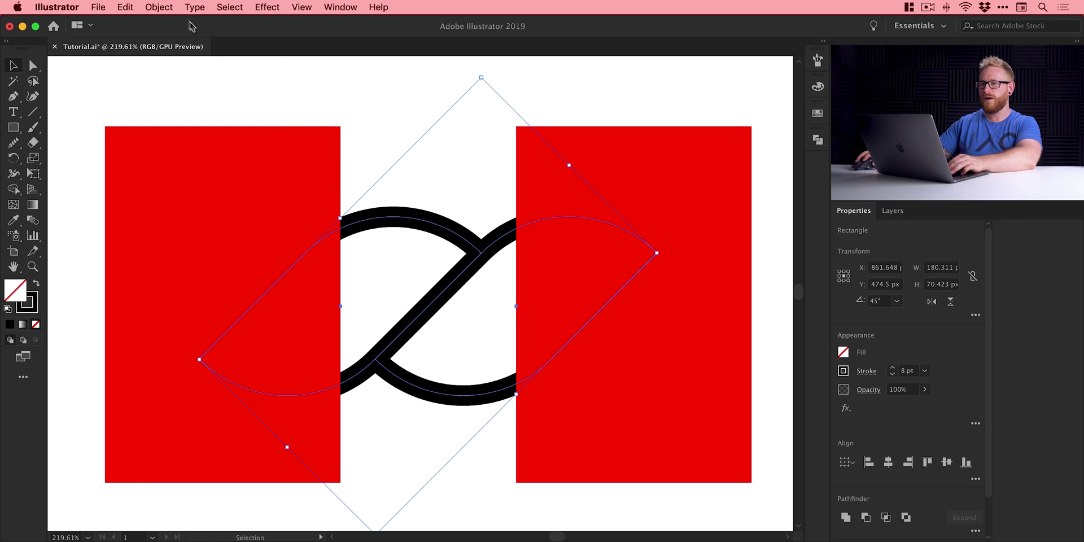
Expand the stroked leaf shape into outlines, keeping Fill and Stroke checked
click(163, 7)
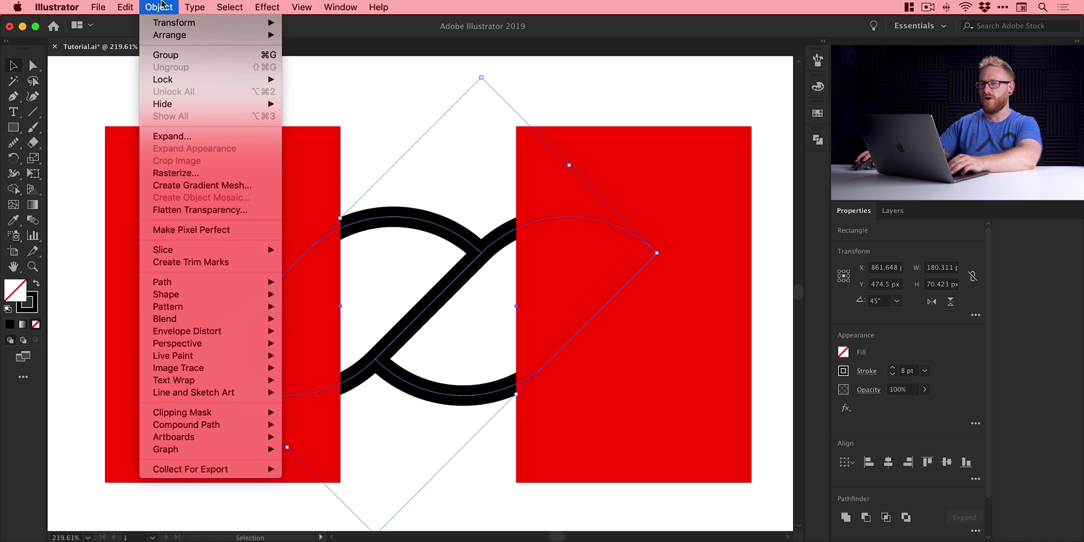
click(168, 137)
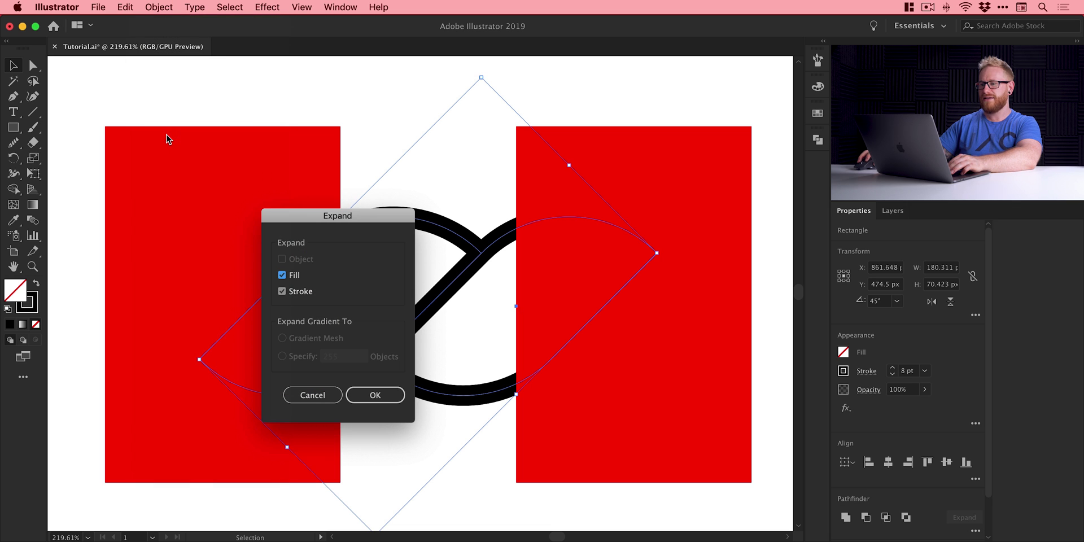
click(382, 395)
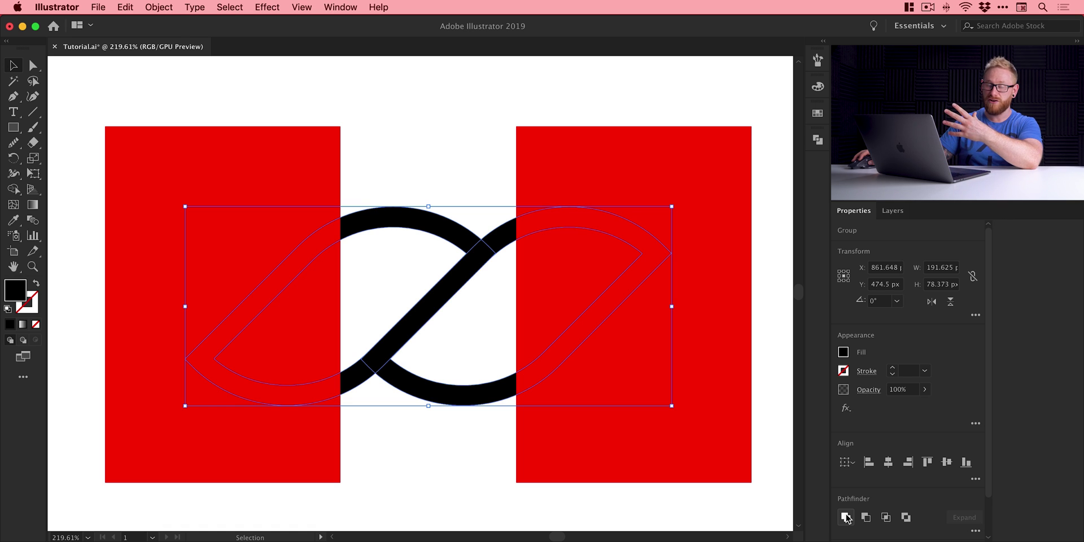
Merge the expanded pieces into one compound path with Pathfinder Unite
click(341, 7)
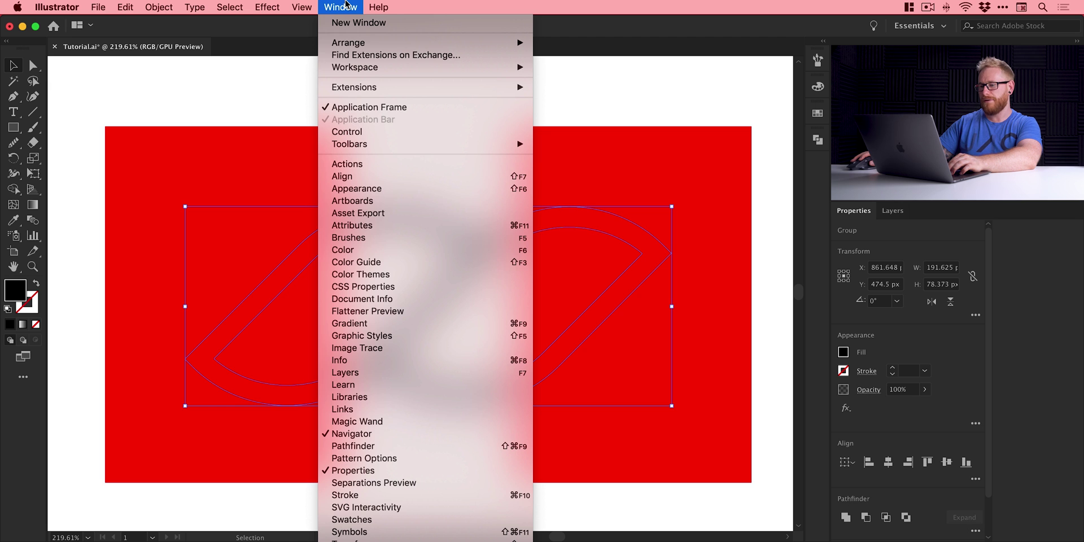
click(400, 444)
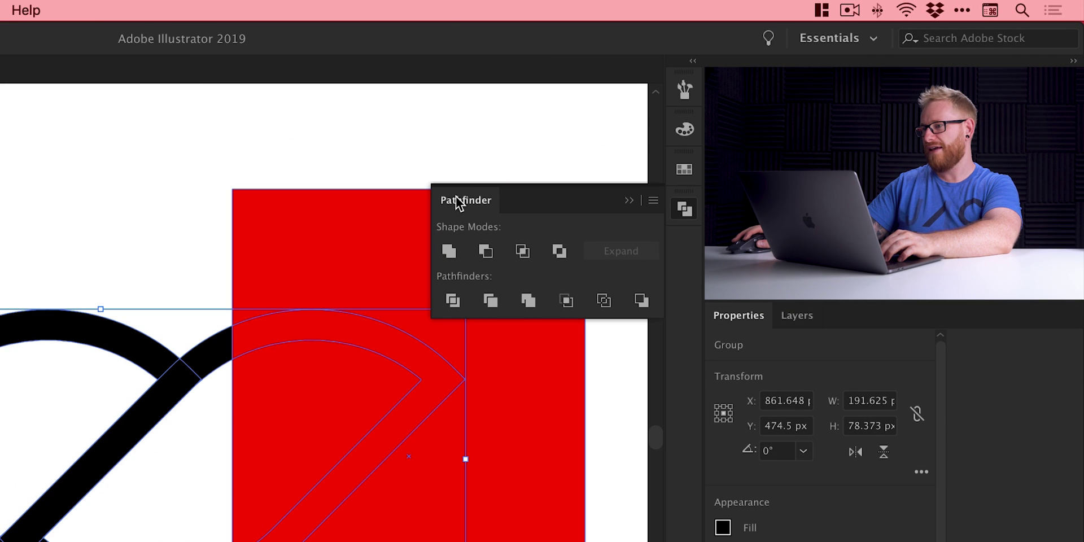
click(448, 251)
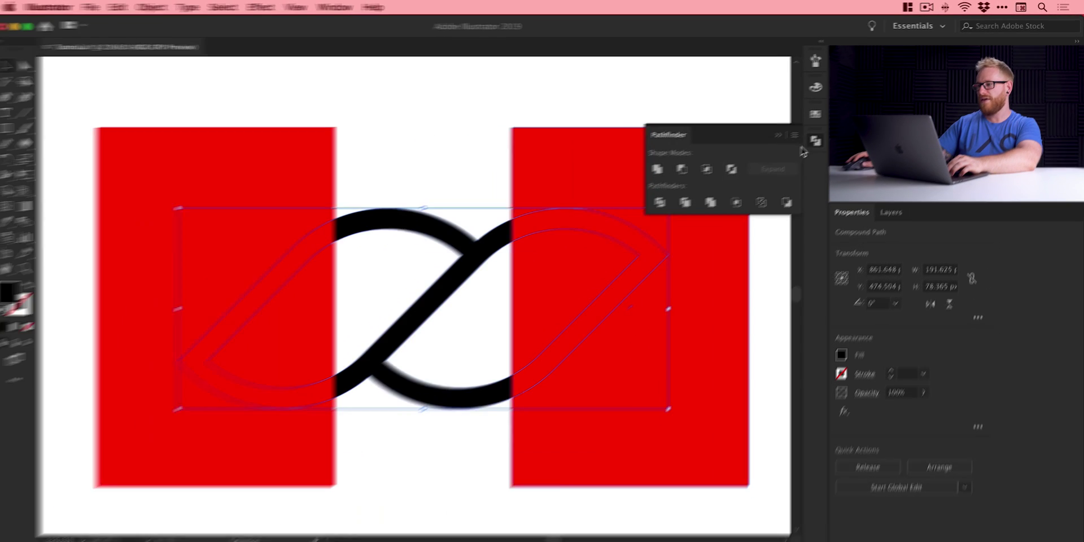
click(684, 209)
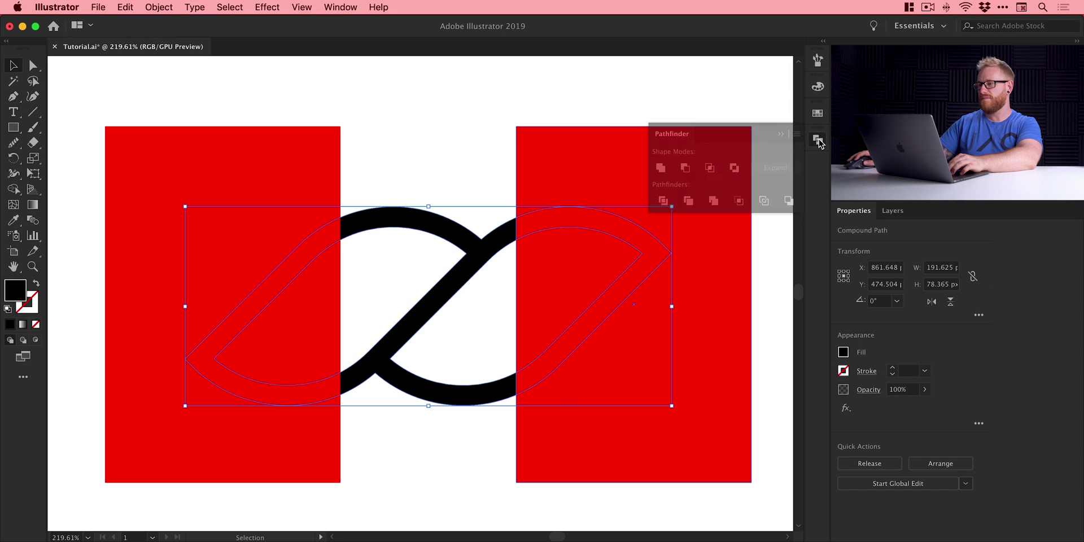
click(416, 103)
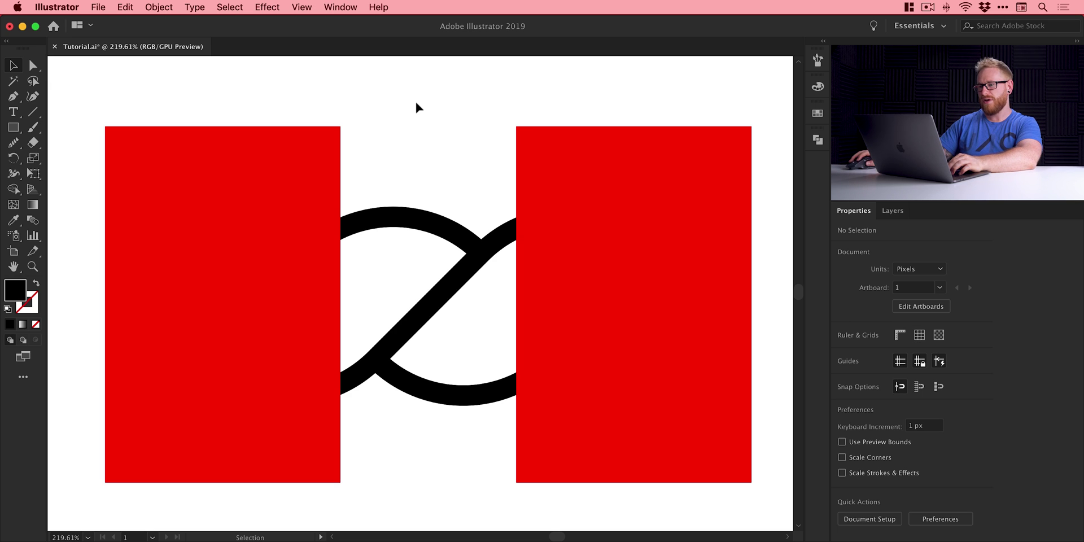
Trim the curve's left end with Minus Front using the left rectangle, checking in Outline view
drag(260, 104, 414, 281)
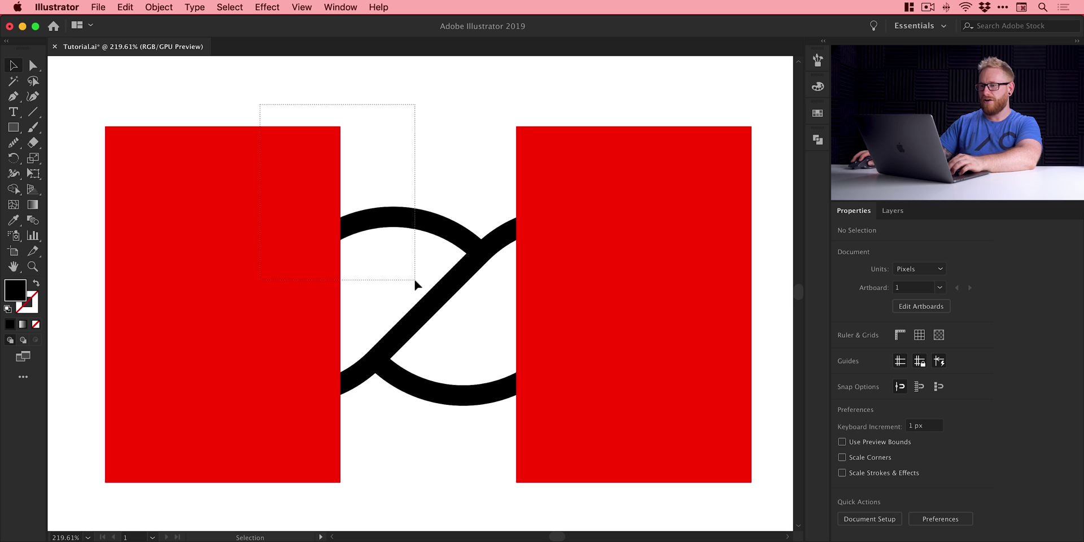
drag(414, 280, 415, 281)
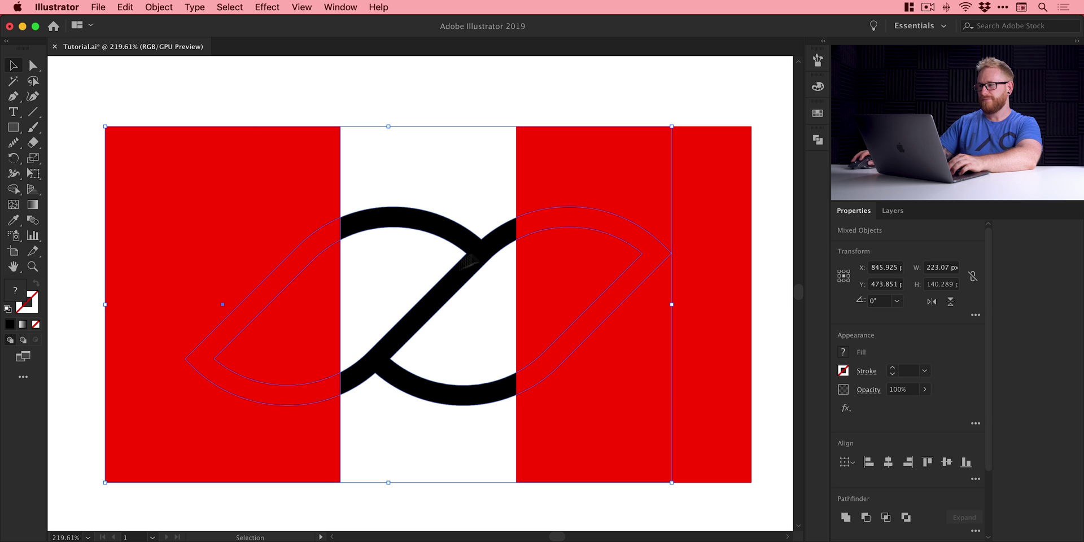
click(817, 140)
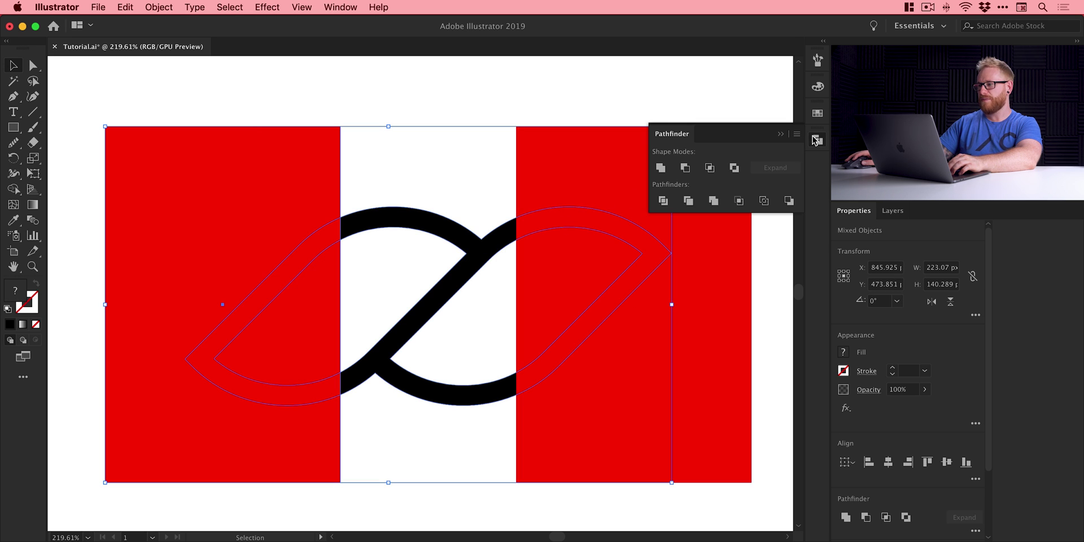
click(687, 170)
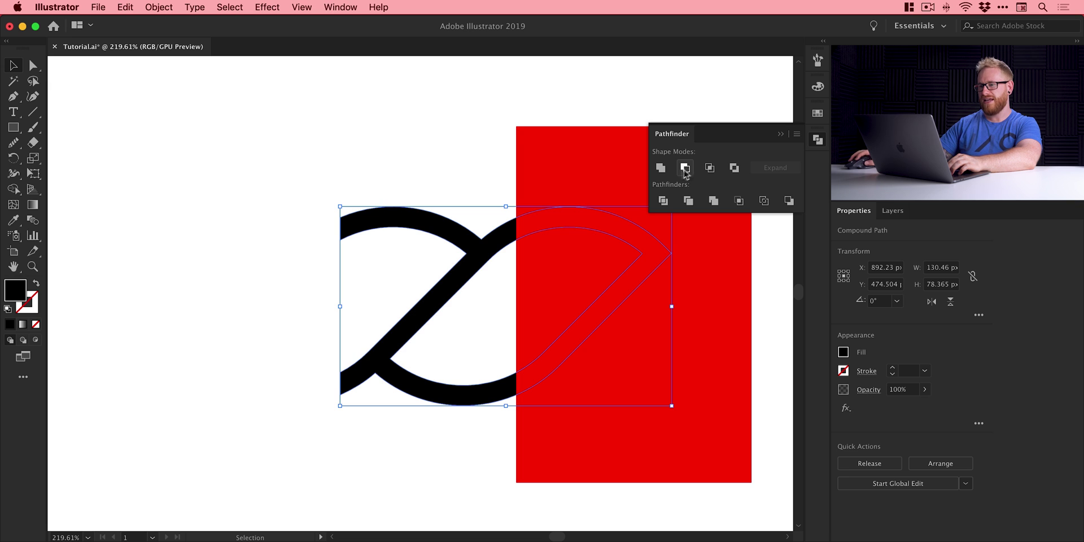
click(294, 232)
key(a)
key(ctrl+y)
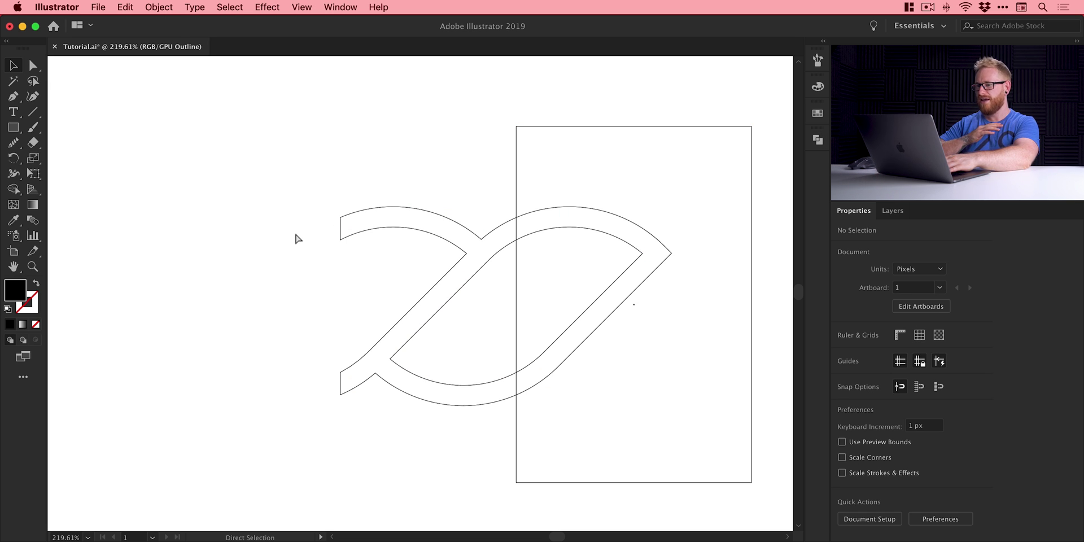
key(super+y)
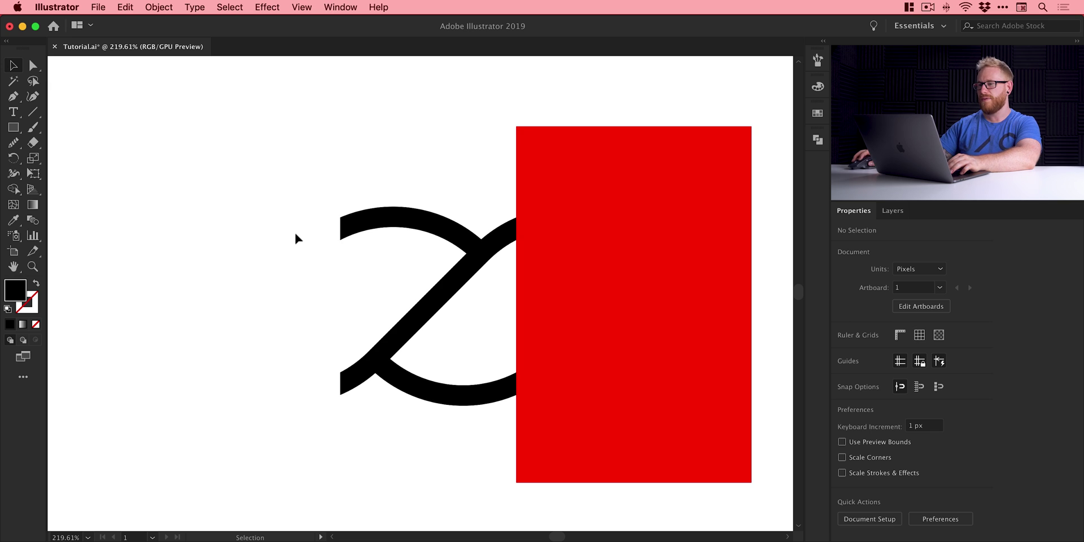
Trim the right end with Minus Front, leaving only the Z-shaped crossing
drag(484, 101, 579, 267)
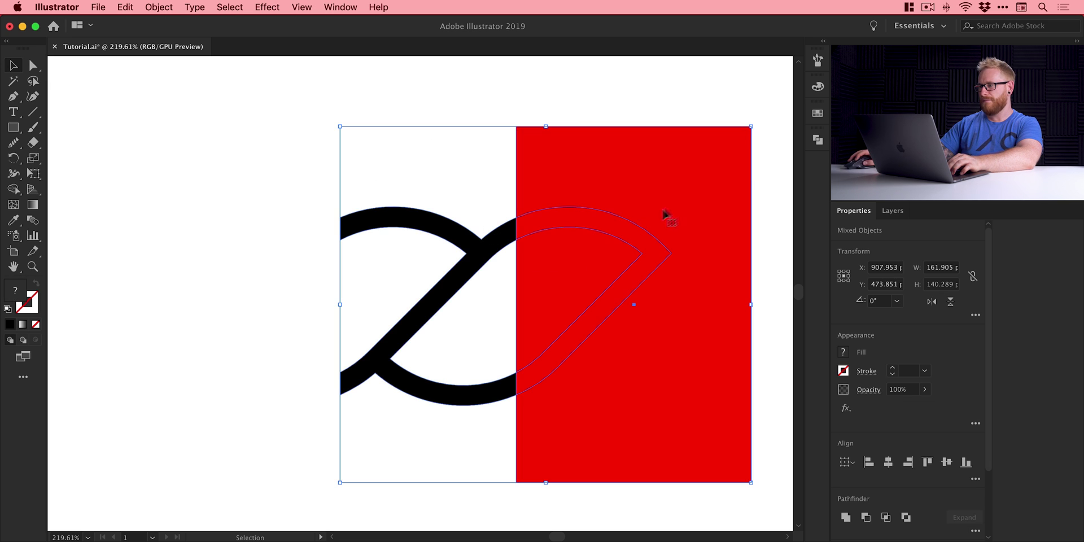
click(819, 137)
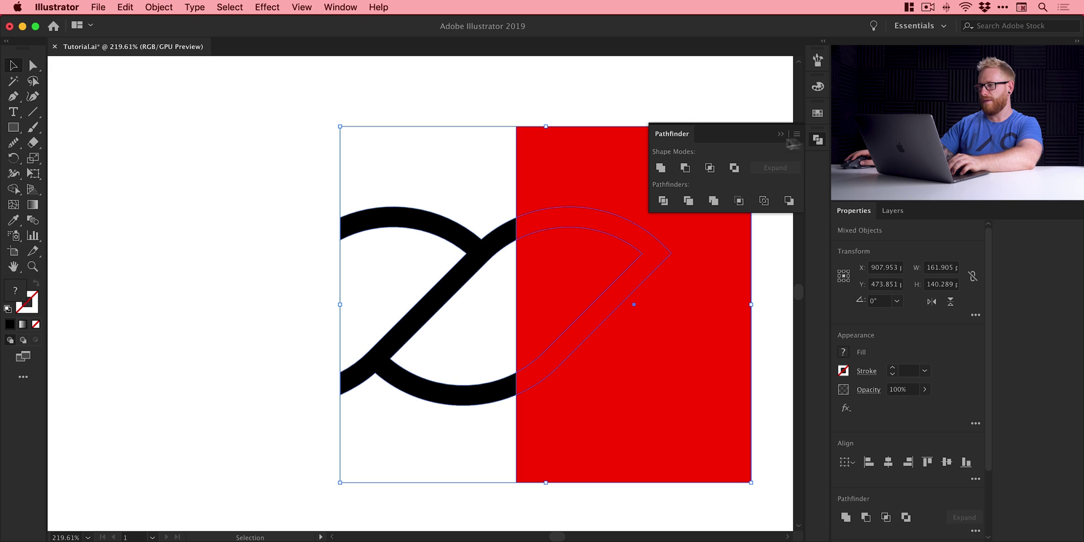
click(685, 168)
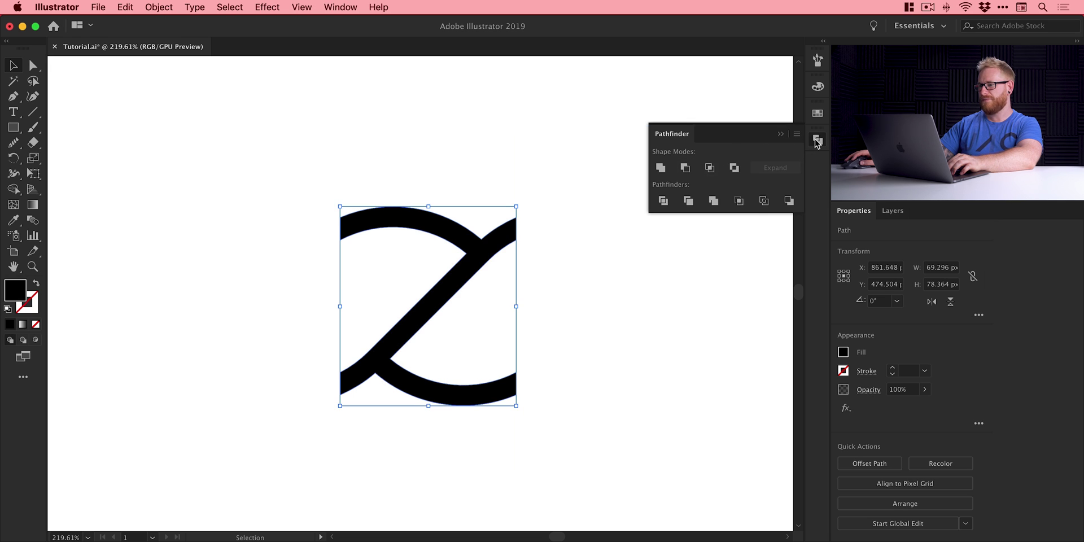
click(702, 190)
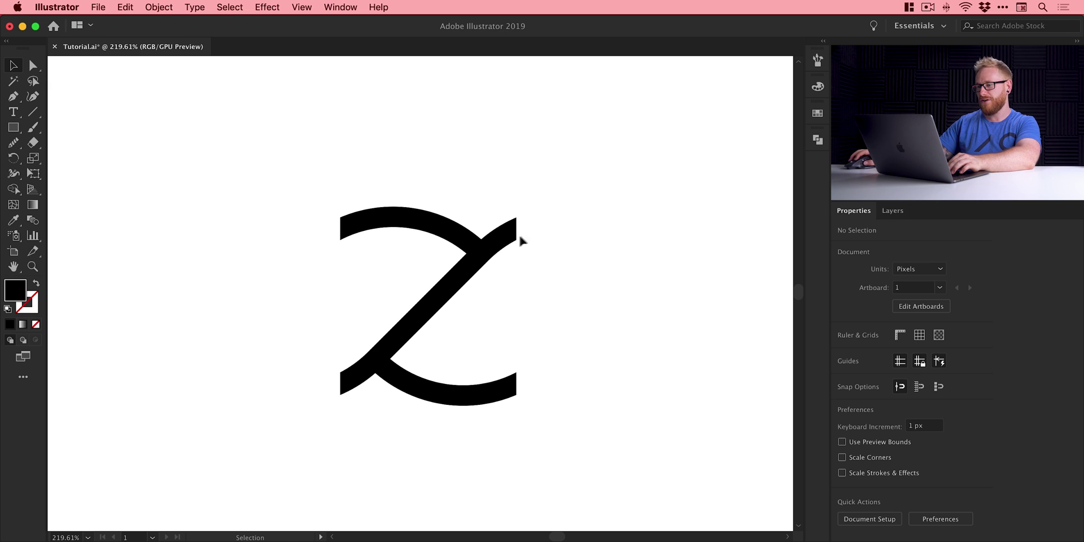
Move the Z shape to the top-left and start a new Pattern Brush from the Brushes panel
drag(520, 237, 291, 132)
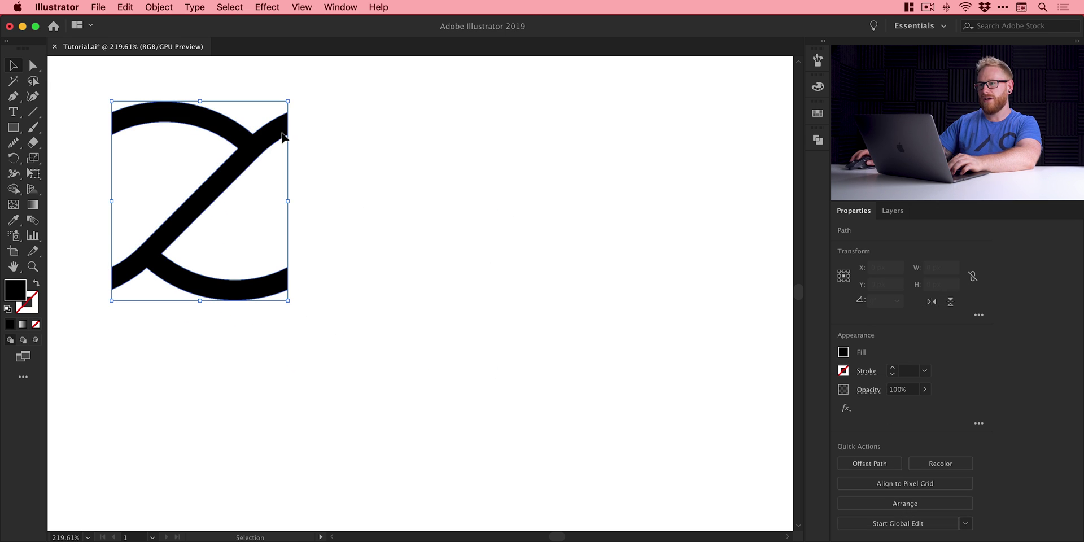
click(340, 7)
click(366, 237)
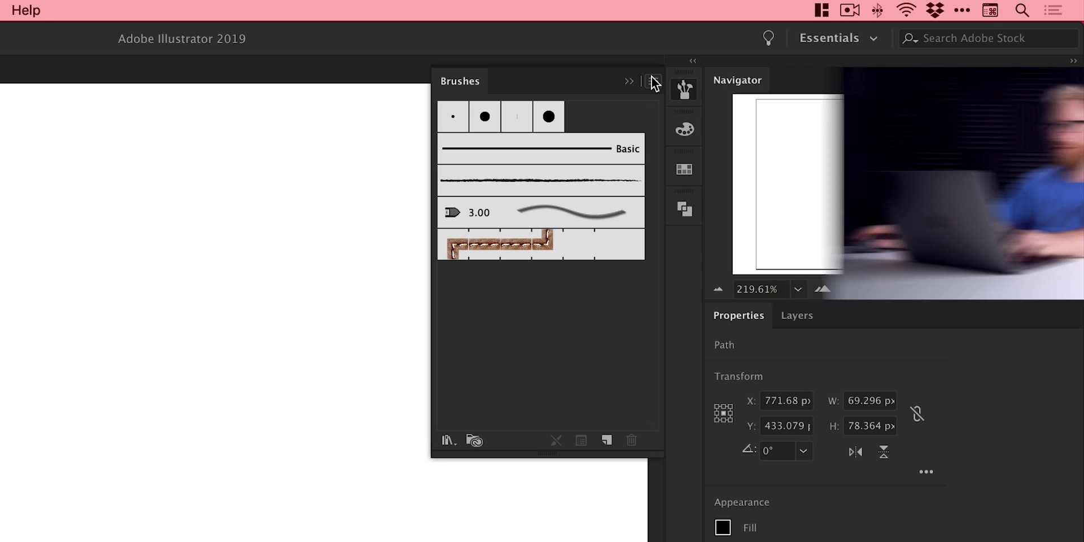
click(654, 82)
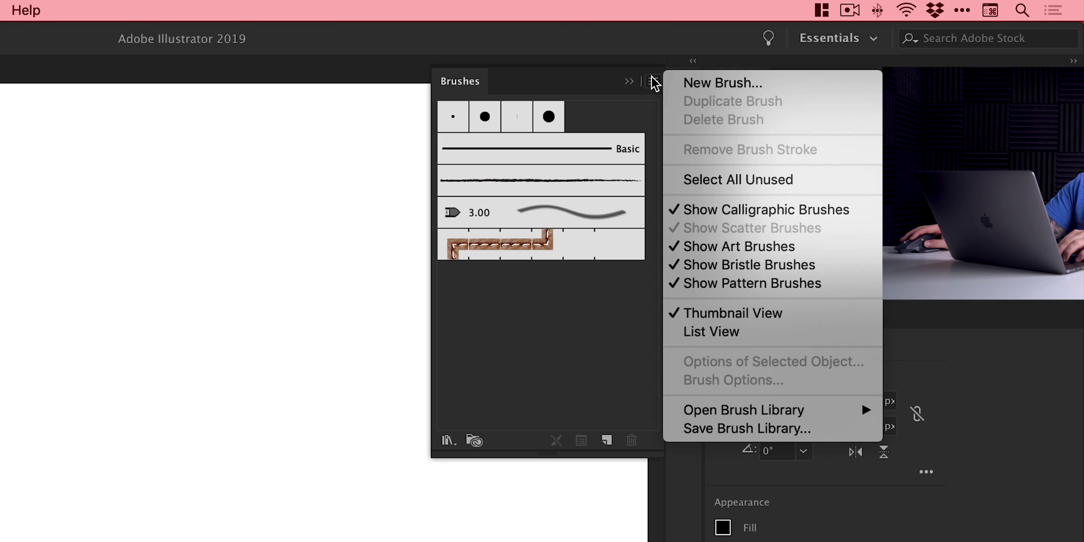
key(Escape)
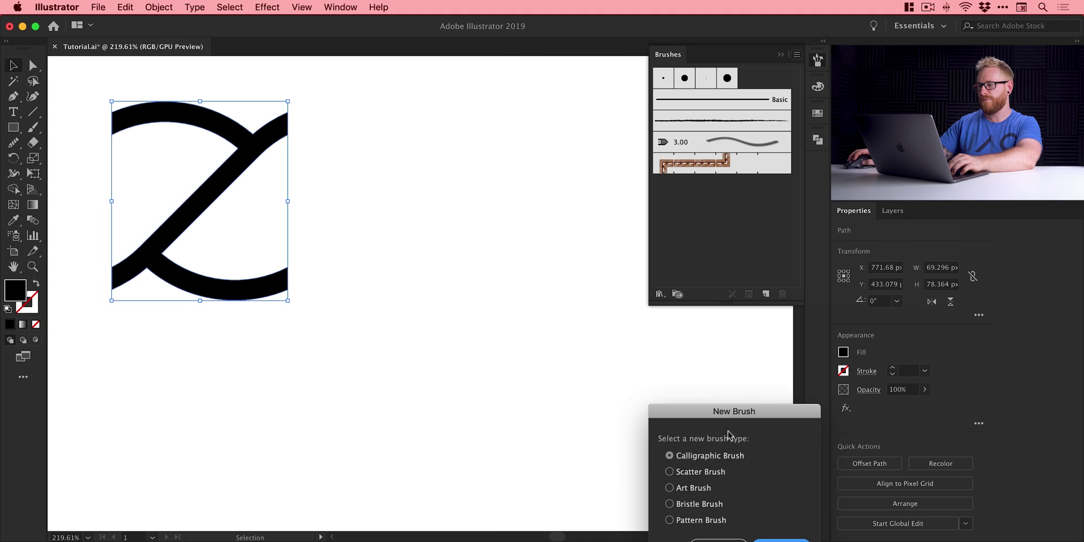
drag(725, 485, 440, 210)
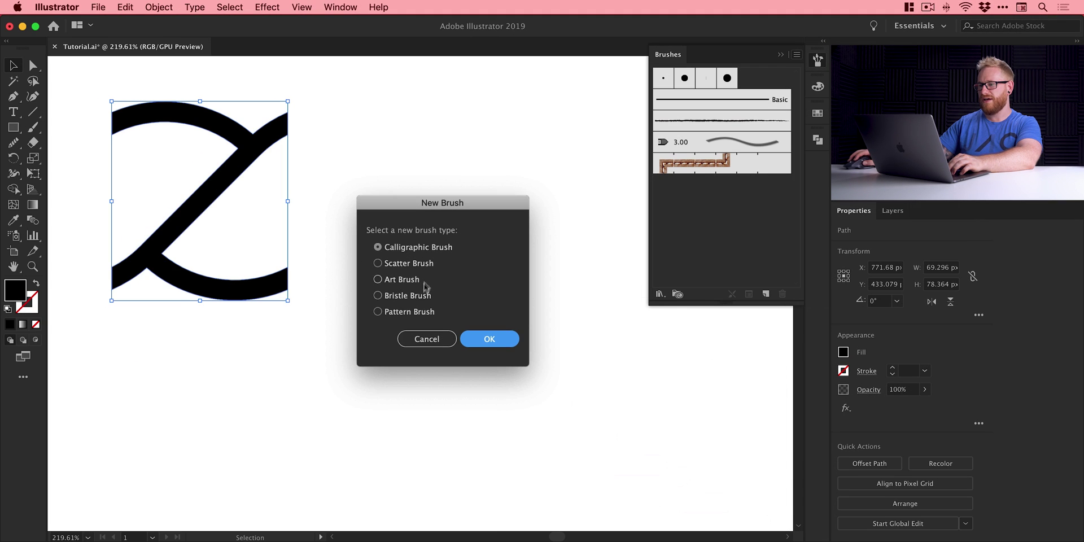
click(416, 313)
Name the new pattern brush 'Rope Brush' and set its colorization method to Tints
click(495, 340)
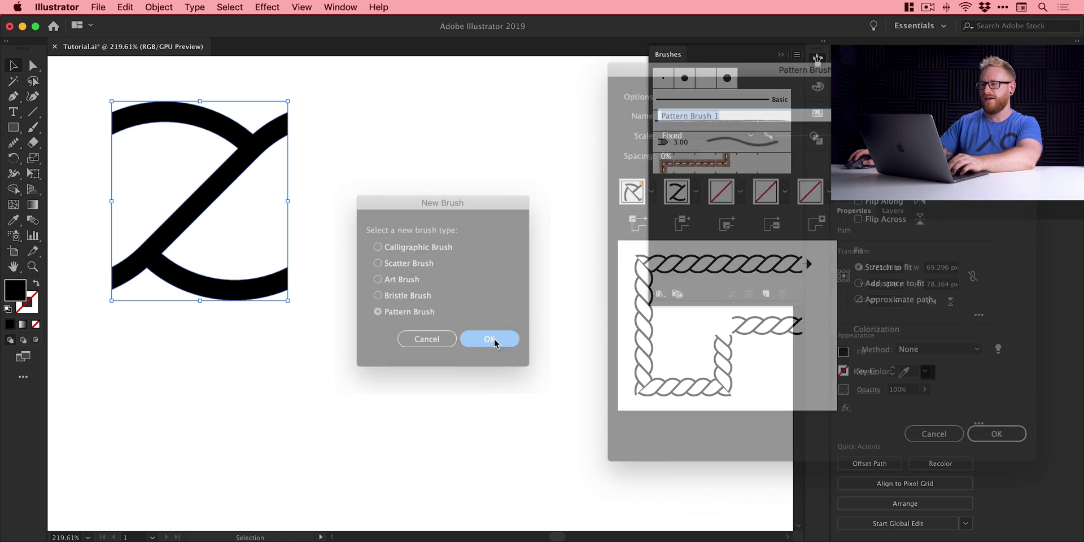
mouse_move(678, 76)
mouse_down()
mouse_move(530, 68)
mouse_move(279, 106)
mouse_move(271, 97)
mouse_up()
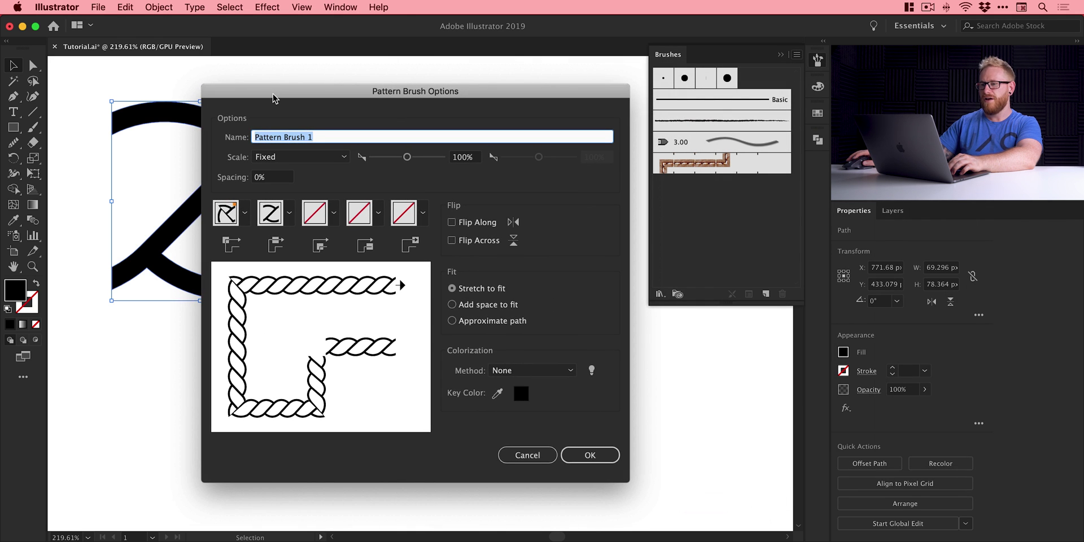
text(R)
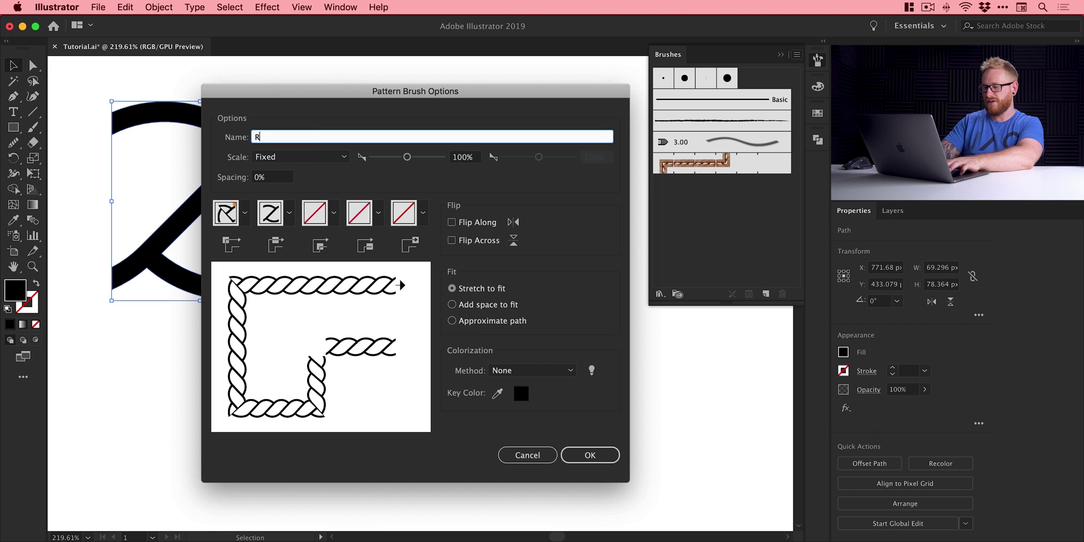
text(ope Brush)
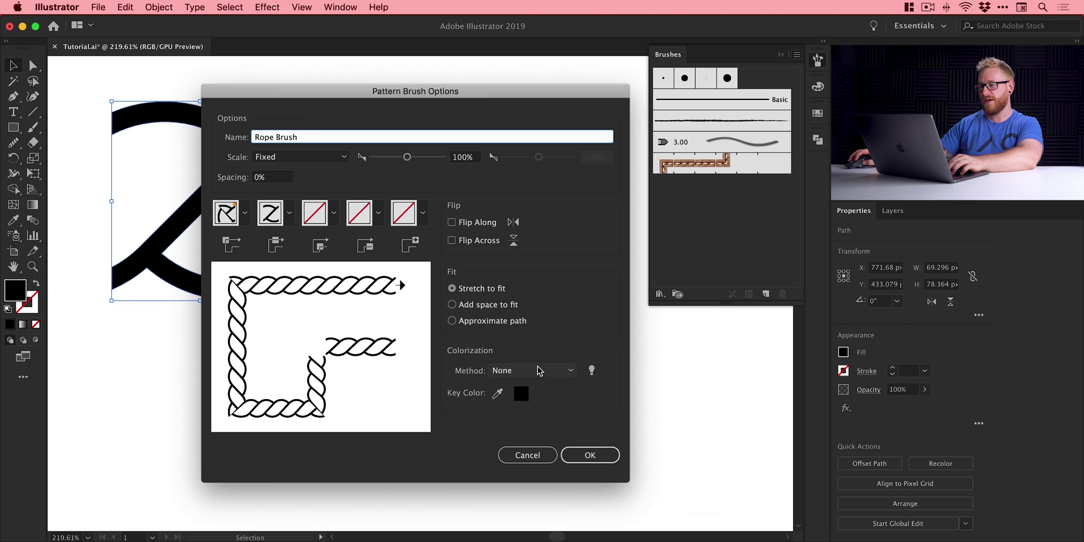
click(540, 371)
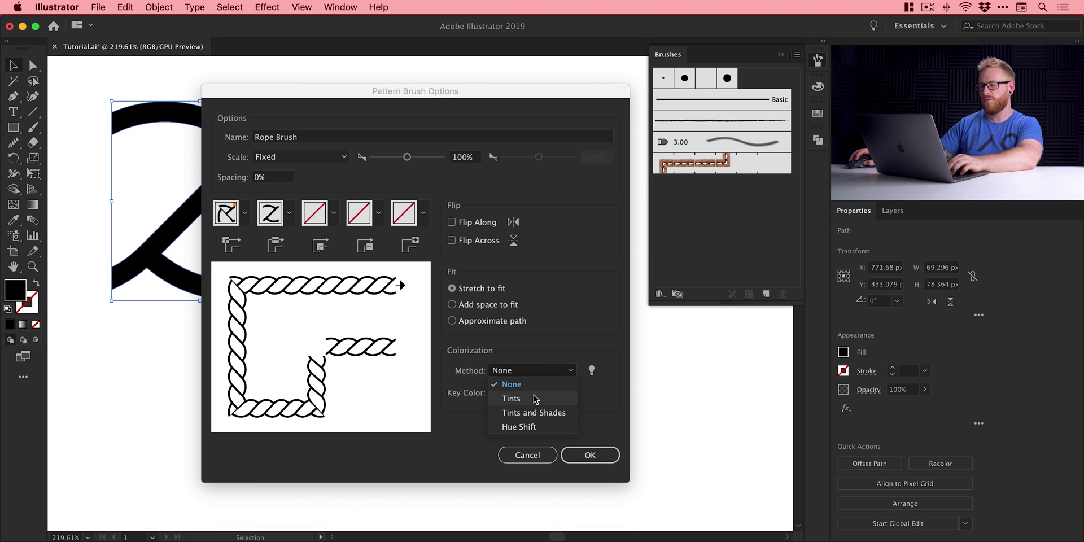
click(536, 399)
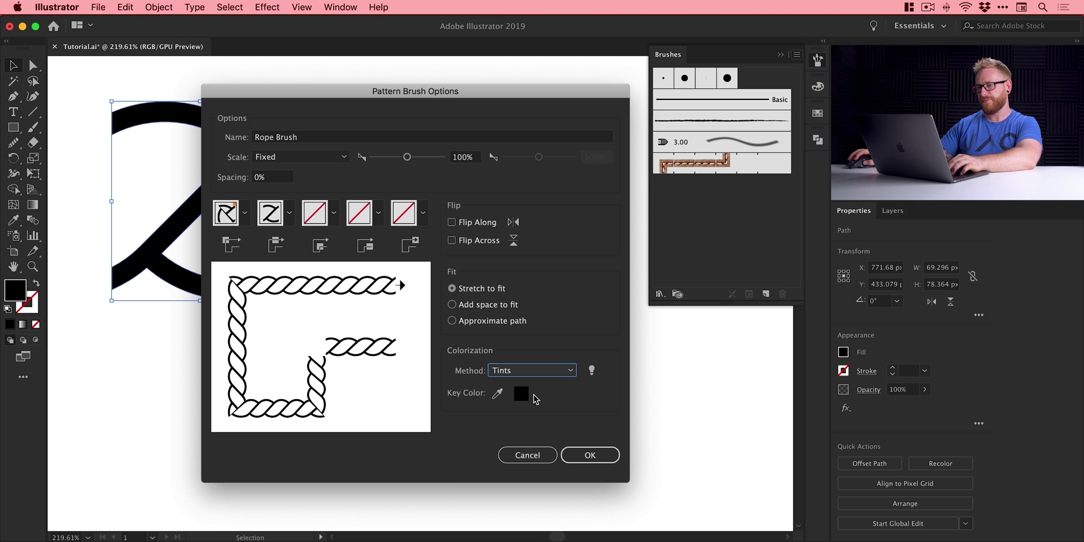
Save the Rope Brush and move the Z artwork to the artboard's top-left corner
click(584, 461)
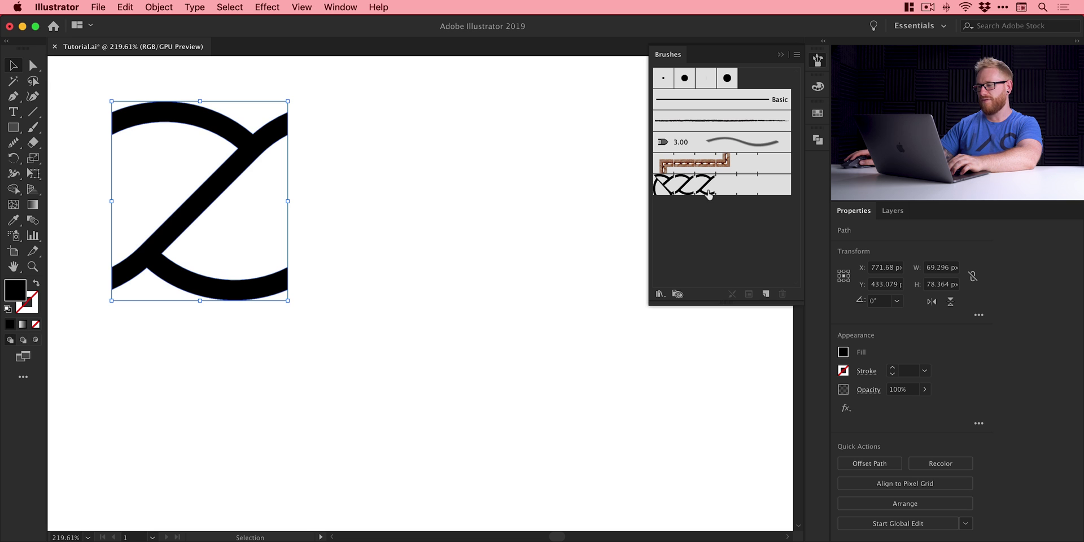
key(a)
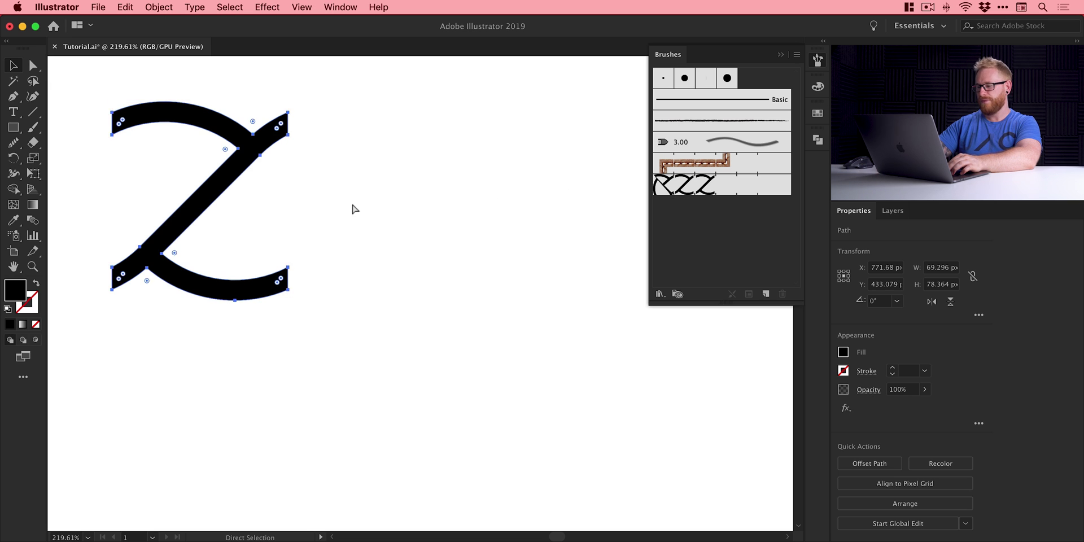
key(super+0)
key(v)
click(356, 222)
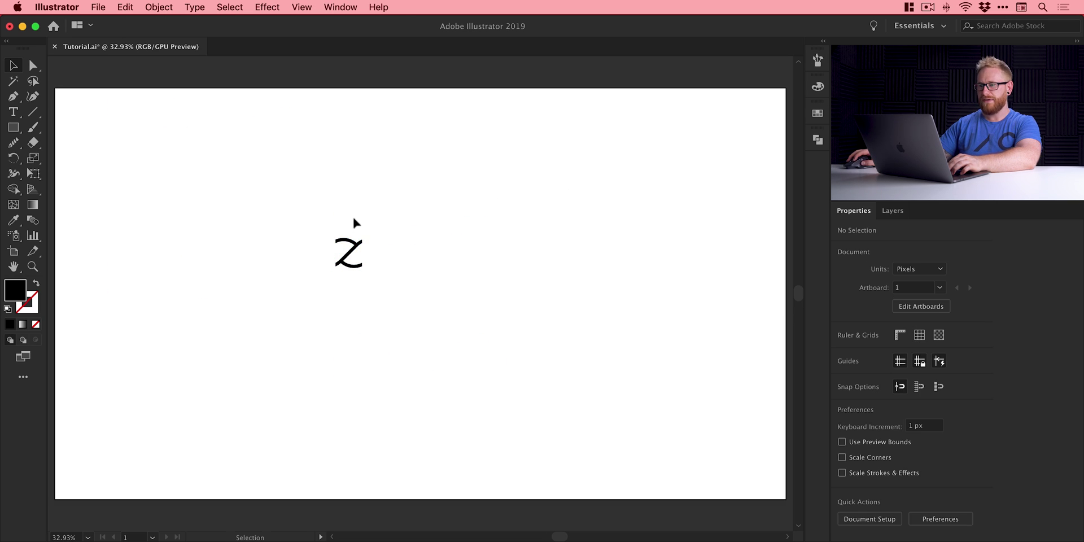
drag(355, 244, 95, 115)
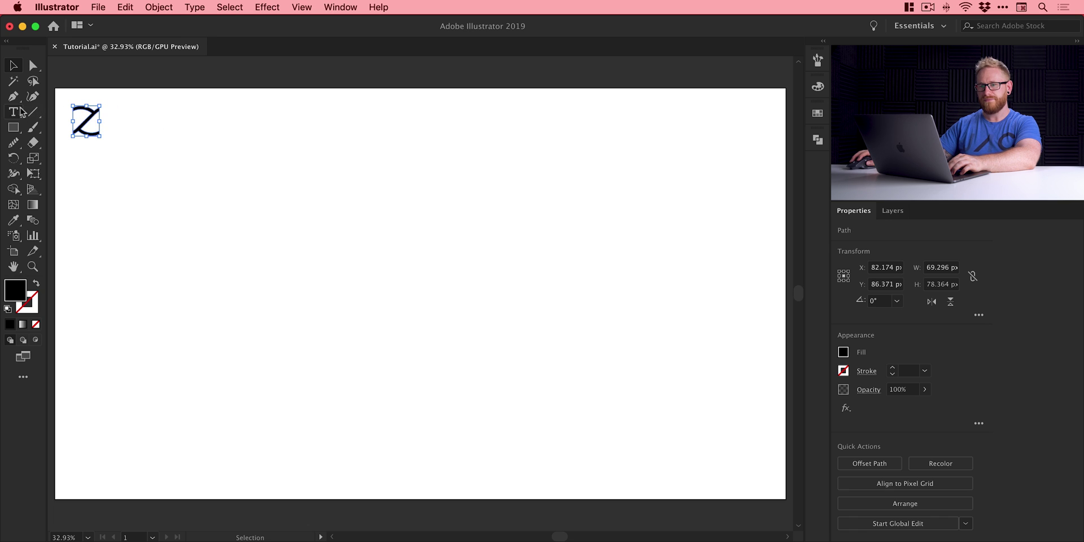
Paint a wavy test stroke across the artboard with the Paintbrush using the Rope Brush
click(32, 127)
mouse_move(232, 355)
mouse_down()
mouse_move(249, 271)
mouse_move(330, 347)
mouse_move(378, 281)
mouse_move(437, 259)
mouse_move(469, 330)
mouse_move(571, 214)
mouse_move(593, 226)
mouse_up()
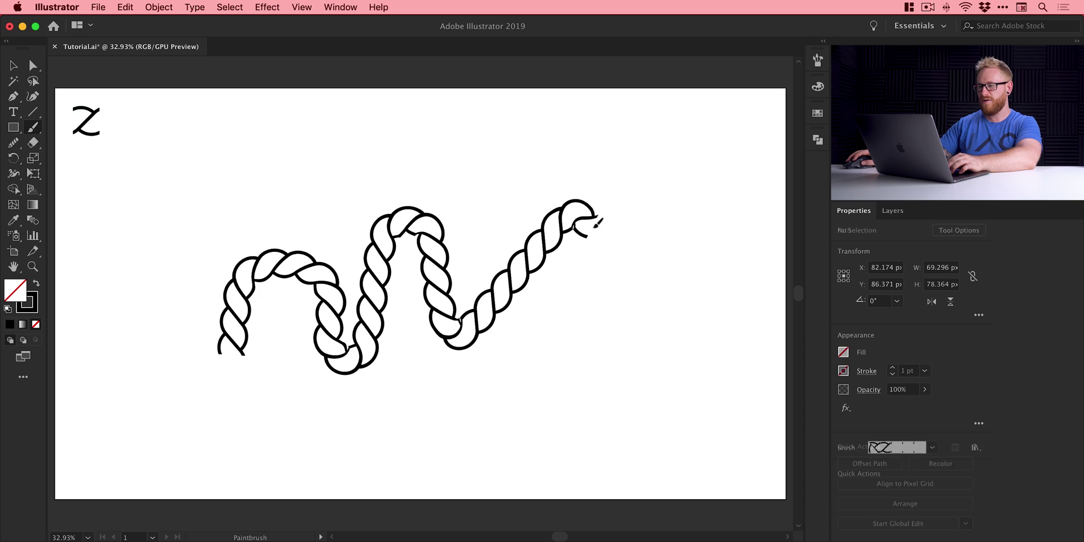
key(v)
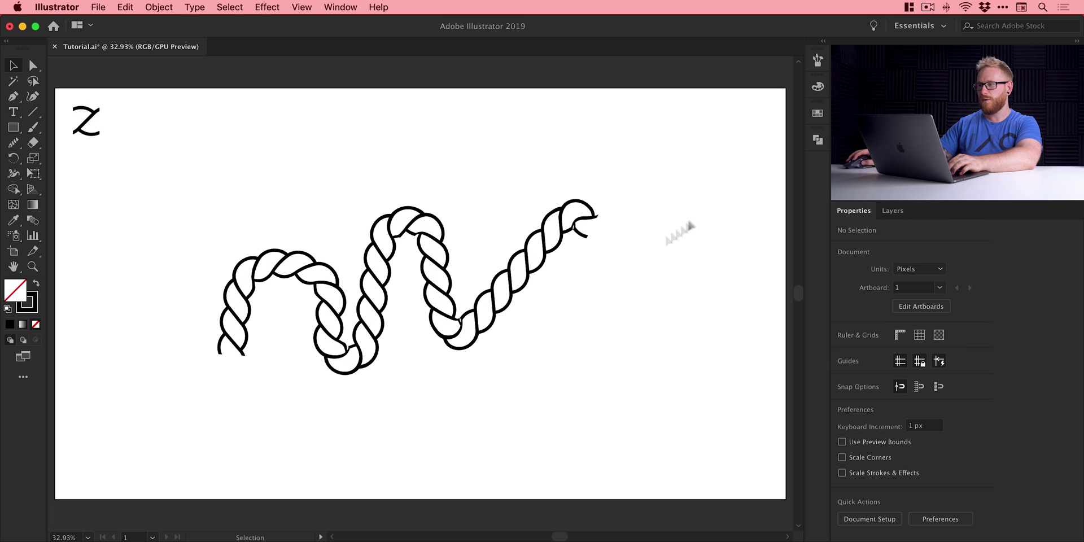
click(818, 59)
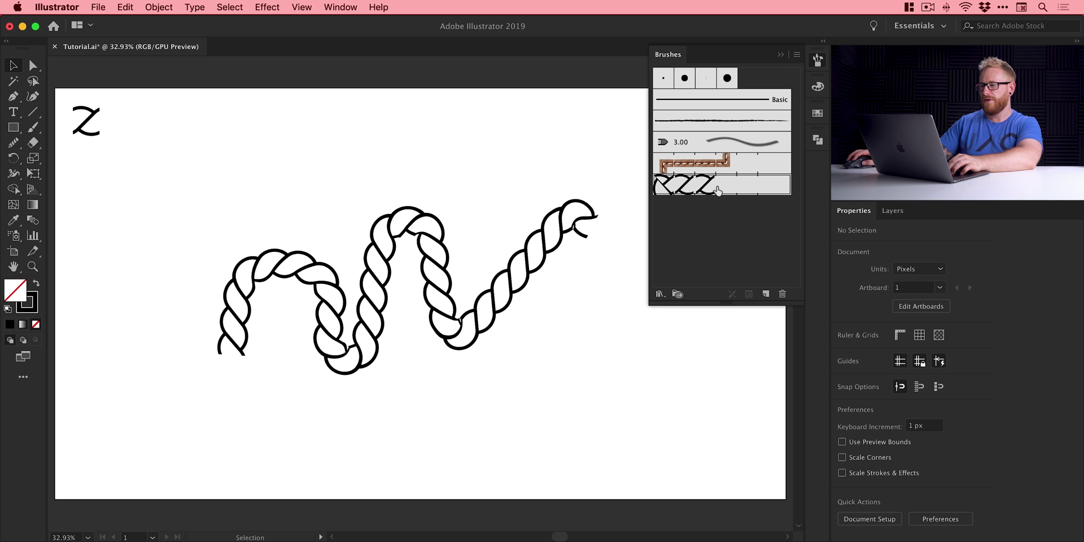
Set the Rope Brush's outer corner tile to Auto-Centered
double_click(717, 191)
drag(512, 97, 682, 94)
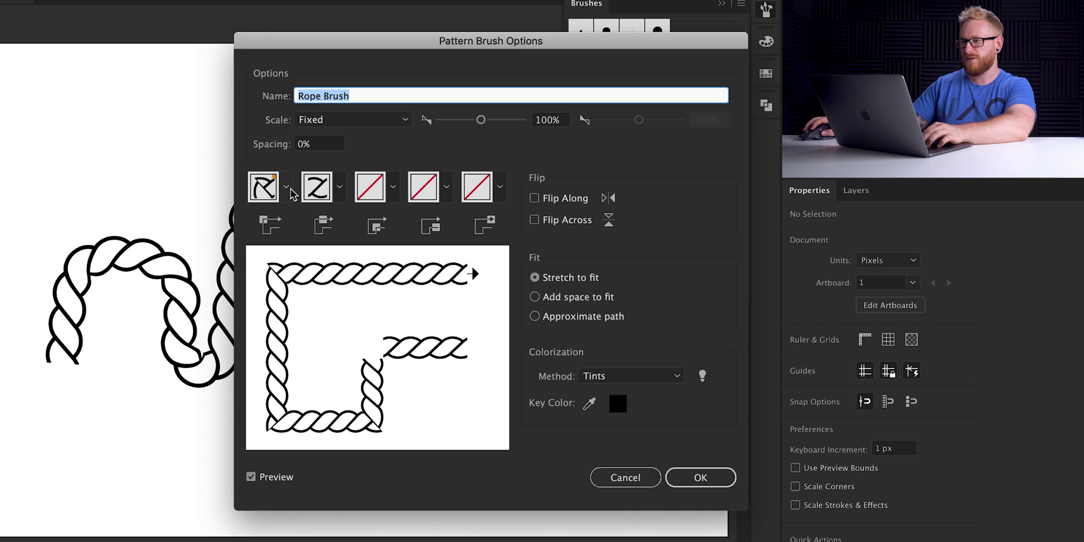
click(287, 191)
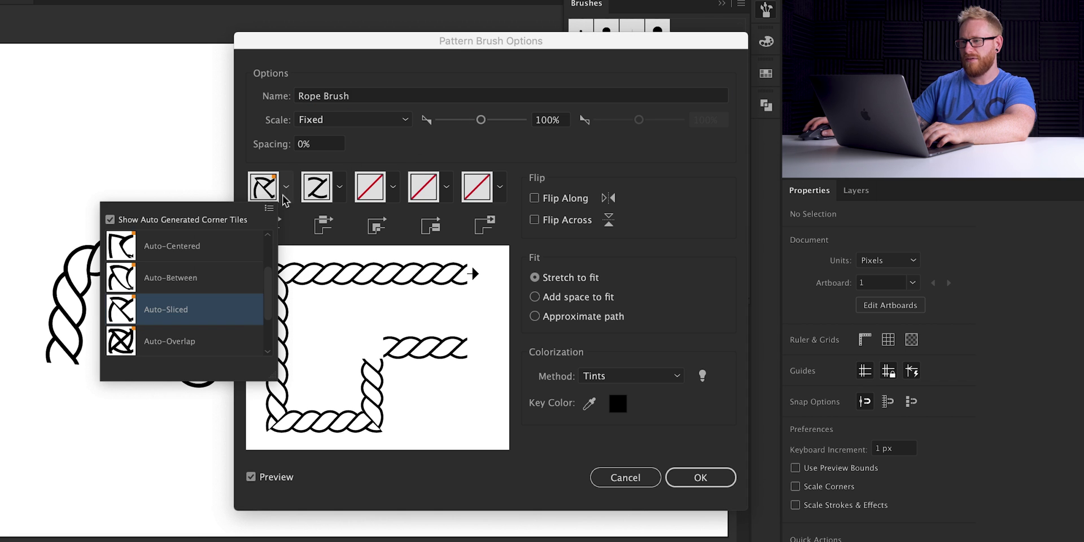
click(225, 276)
click(286, 187)
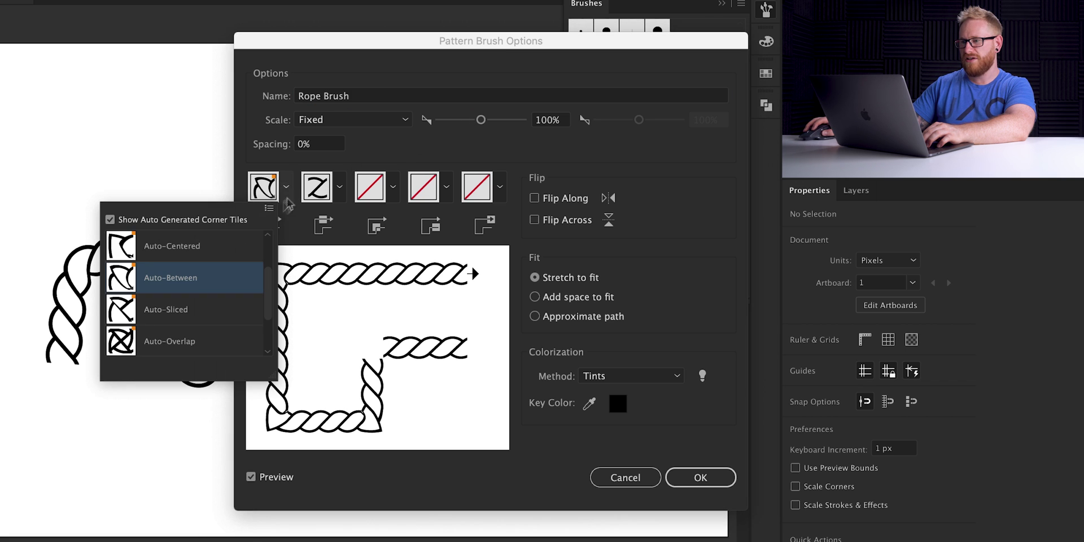
click(233, 248)
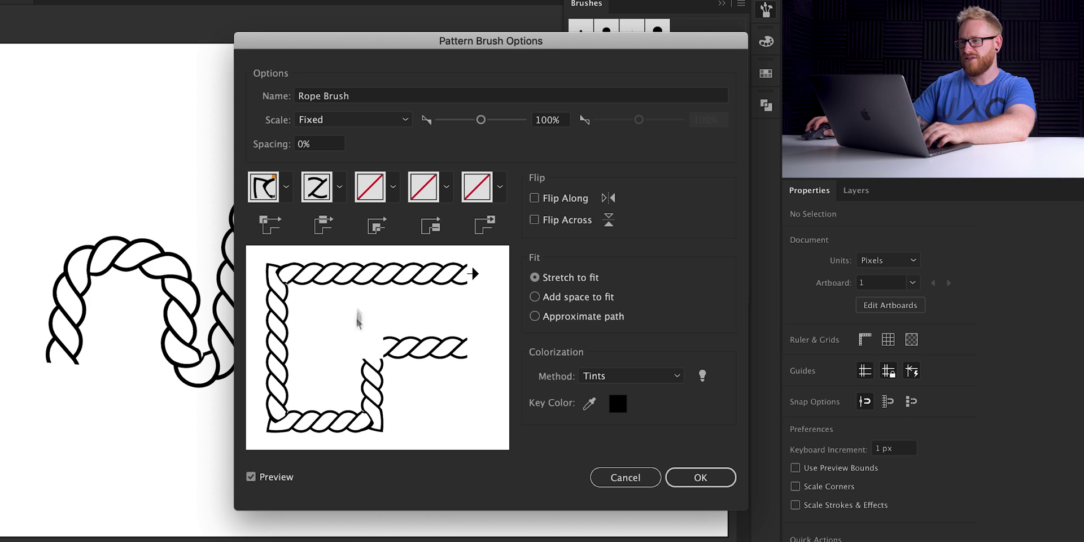
Set the inner corner tile to Auto-Sliced, save the brush, and apply it to existing strokes
click(386, 199)
click(316, 307)
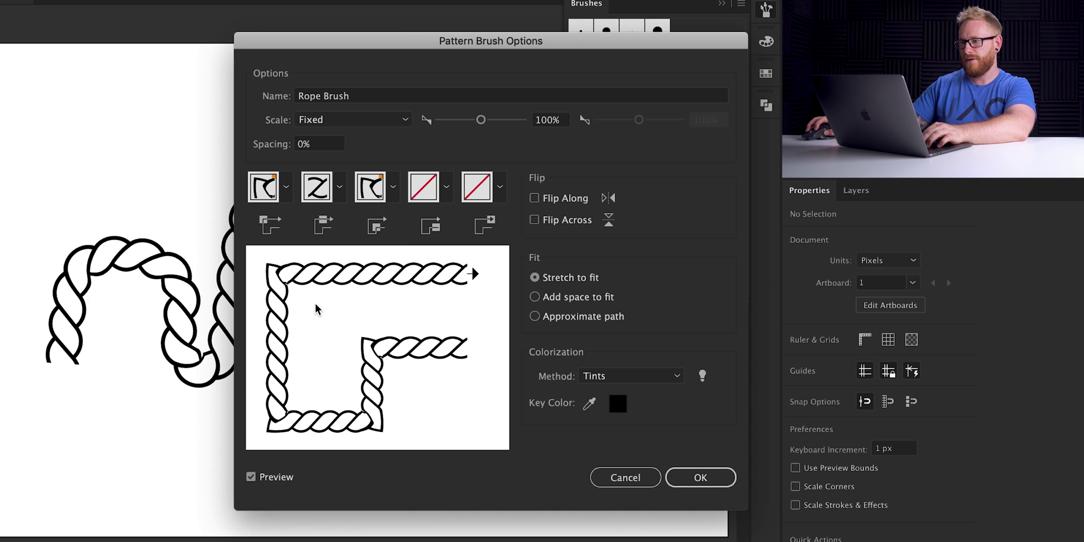
click(391, 191)
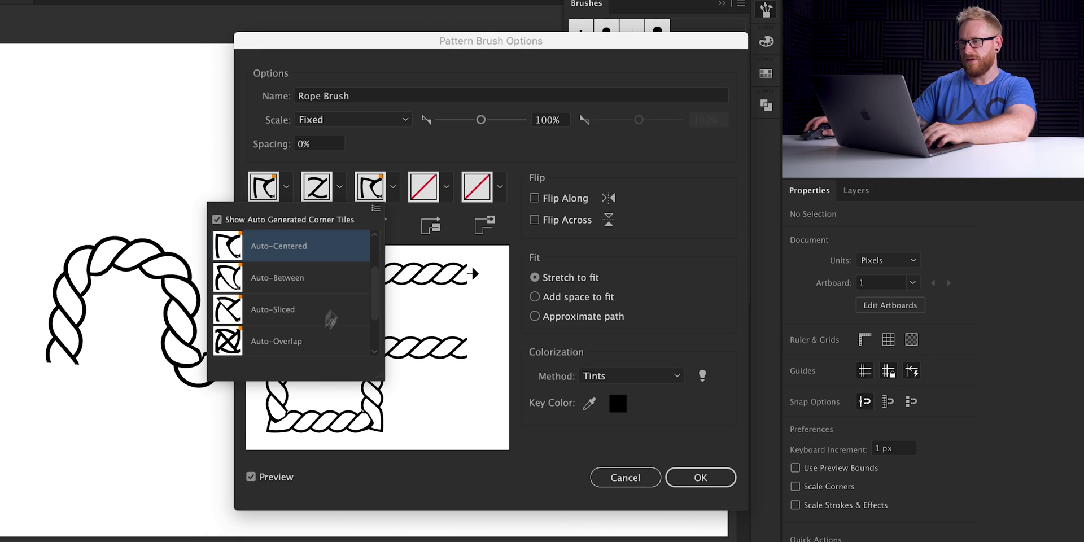
click(305, 316)
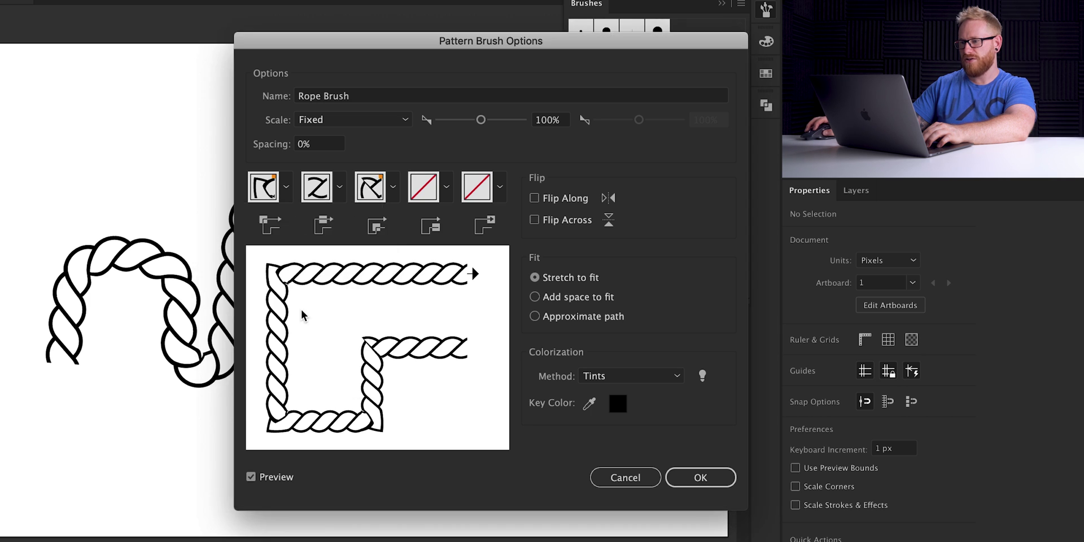
click(339, 189)
click(341, 192)
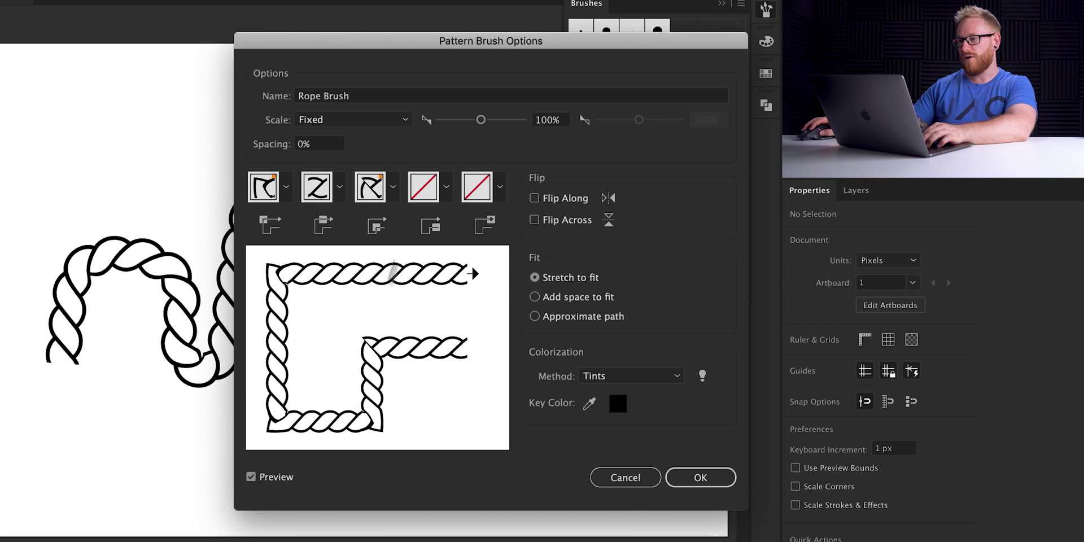
click(695, 477)
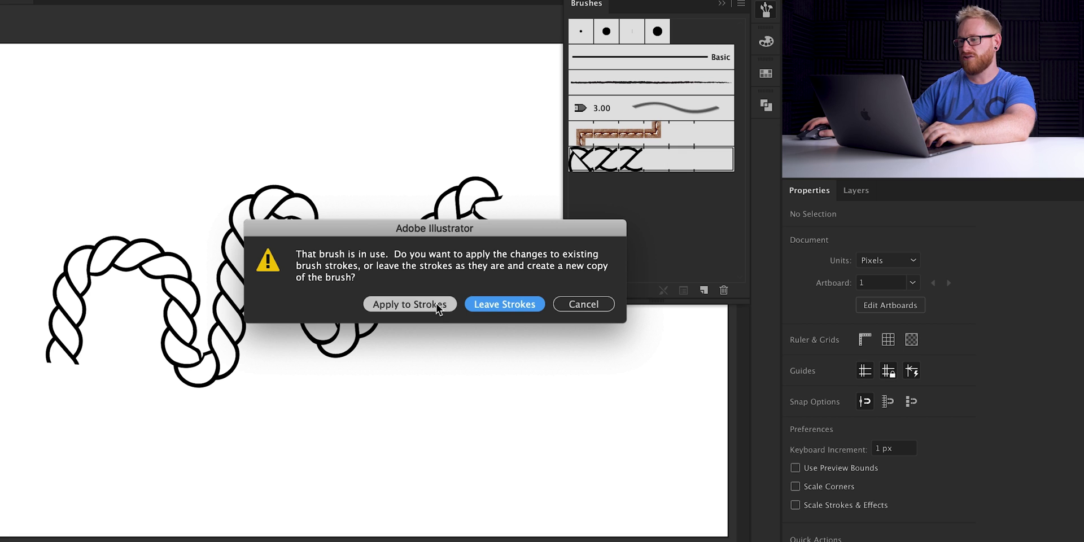
click(417, 304)
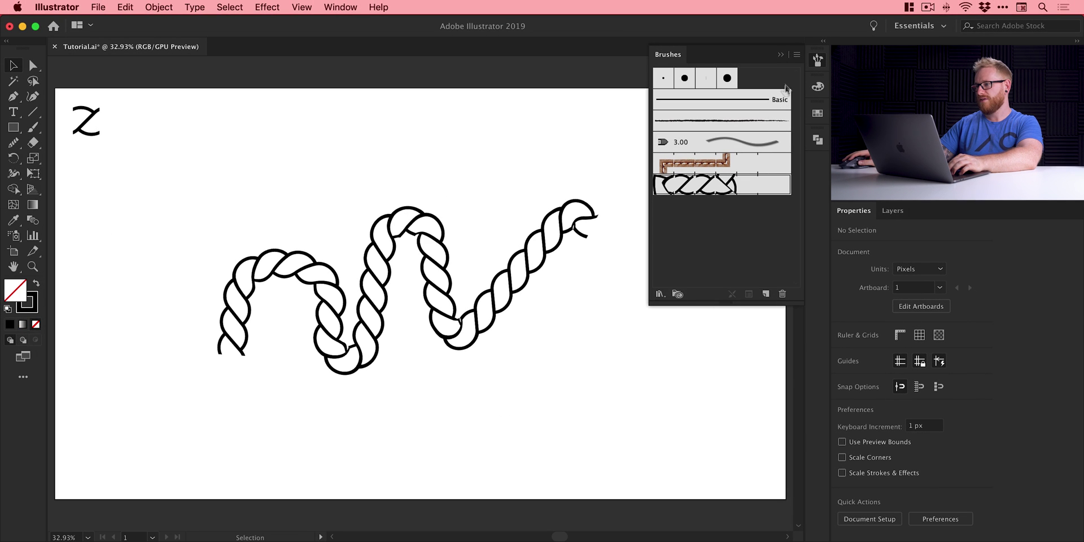
Delete the wavy test rope stroke
click(817, 59)
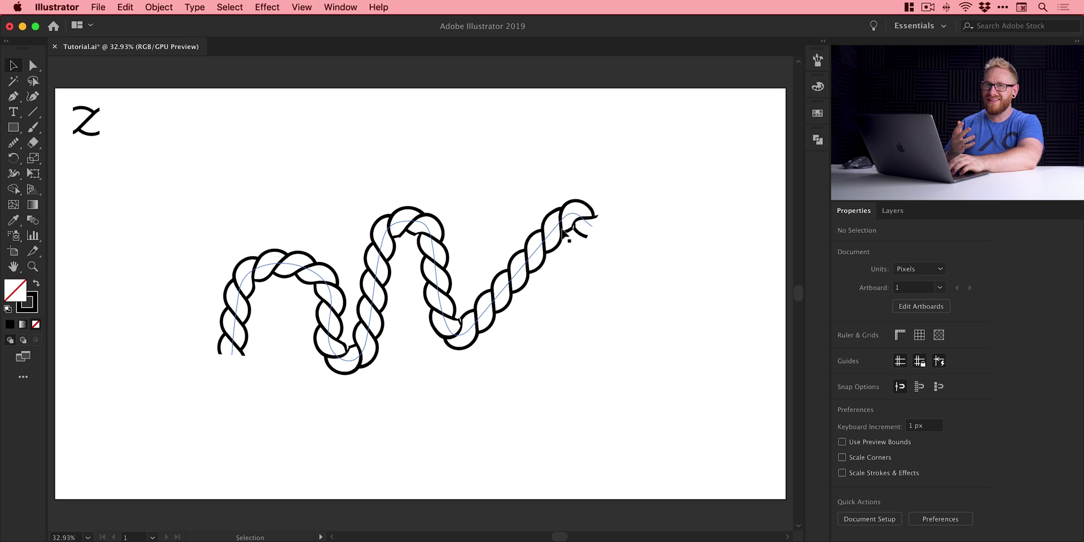
click(565, 232)
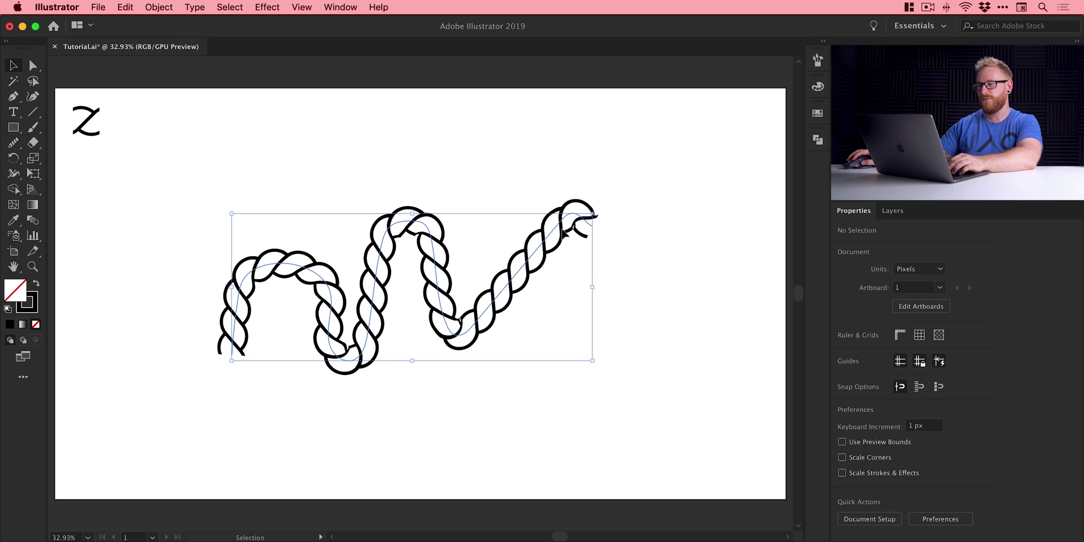
key(Delete)
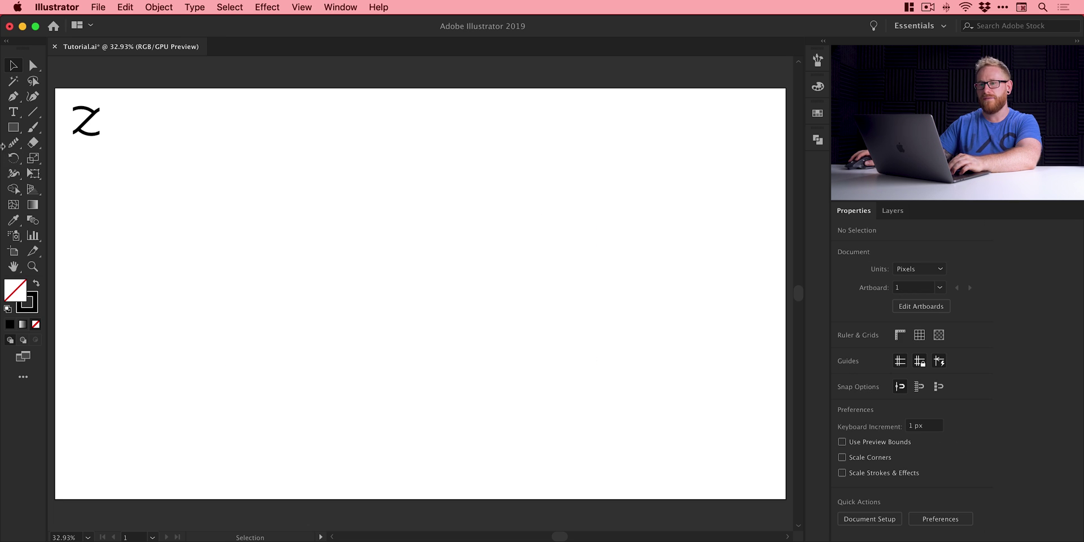
Draw a large circle in the middle of the artboard with the Ellipse tool
click(13, 128)
click(13, 131)
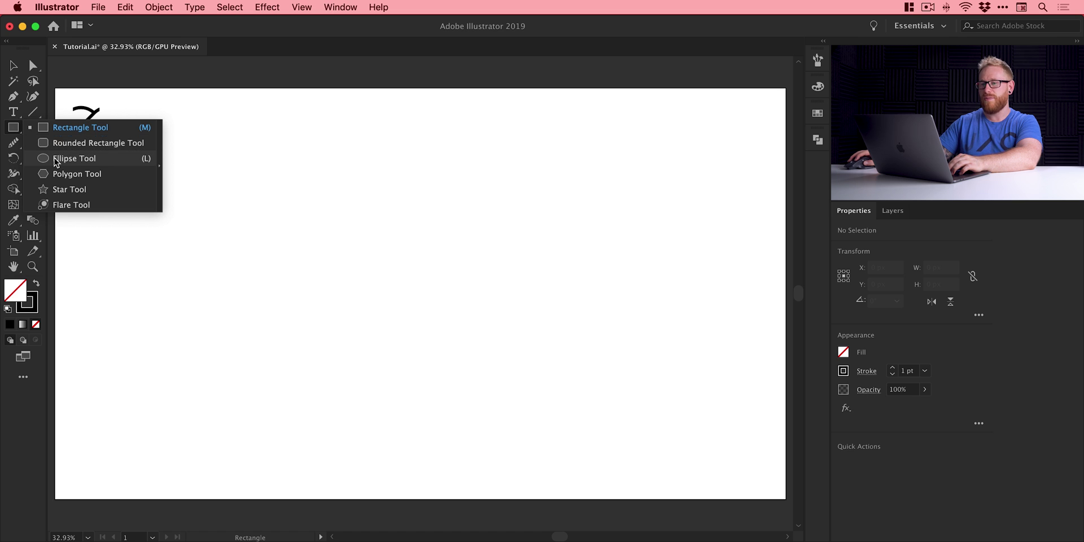
click(56, 160)
drag(329, 180, 554, 404)
Apply the Rope Brush to the circle's outline
key(v)
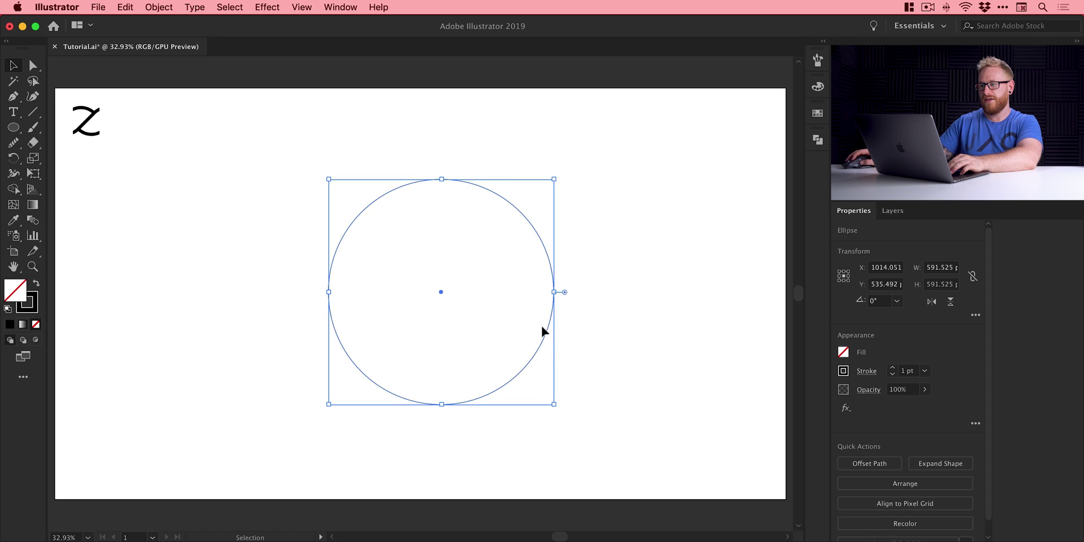
click(579, 304)
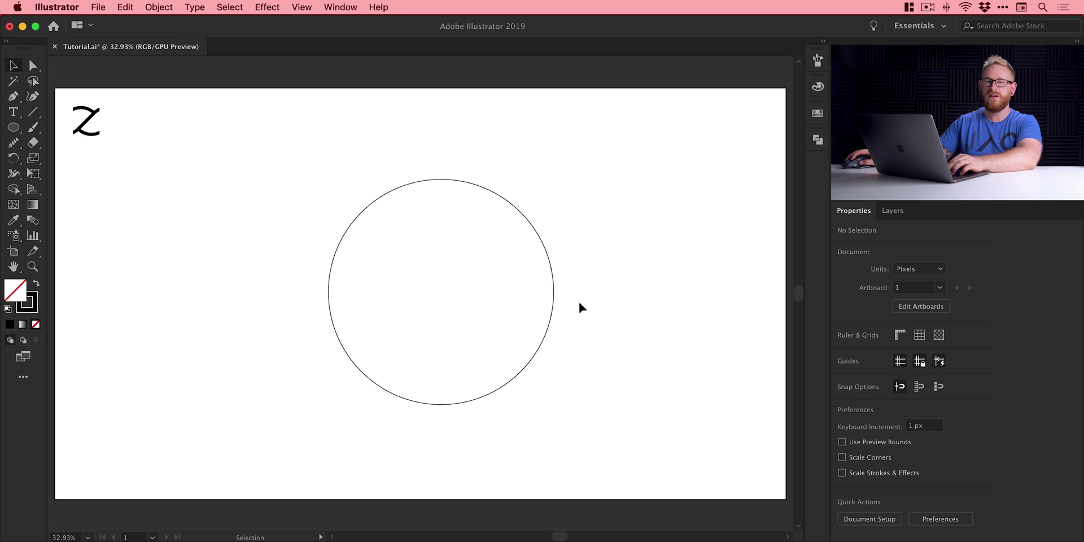
drag(581, 305, 516, 262)
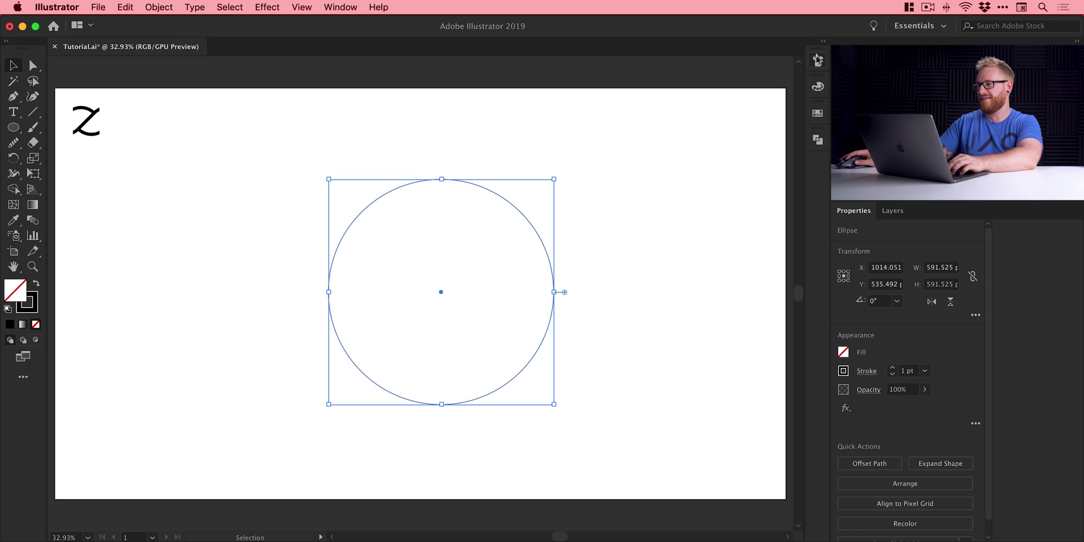
click(818, 58)
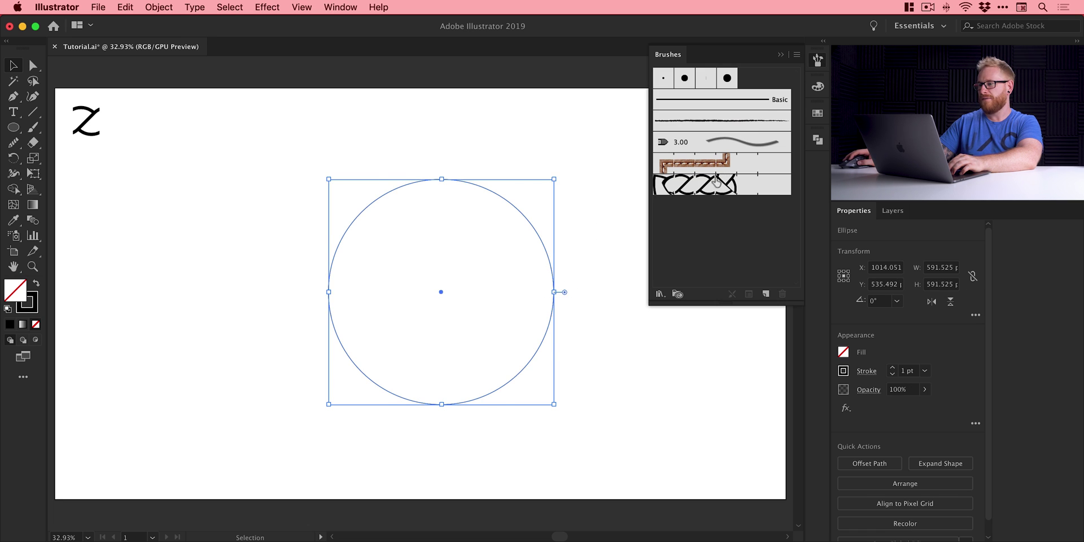
click(711, 188)
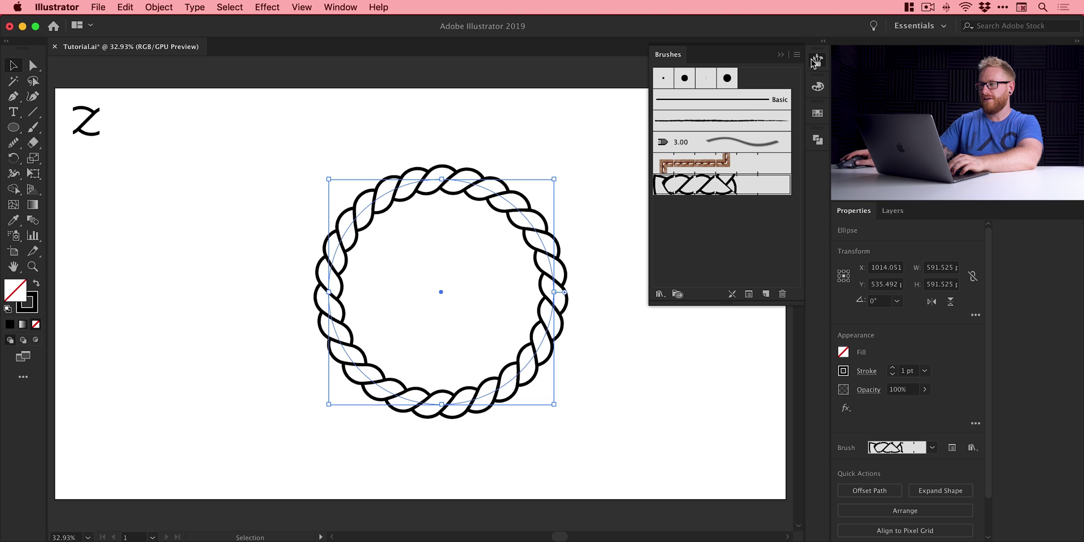
click(817, 60)
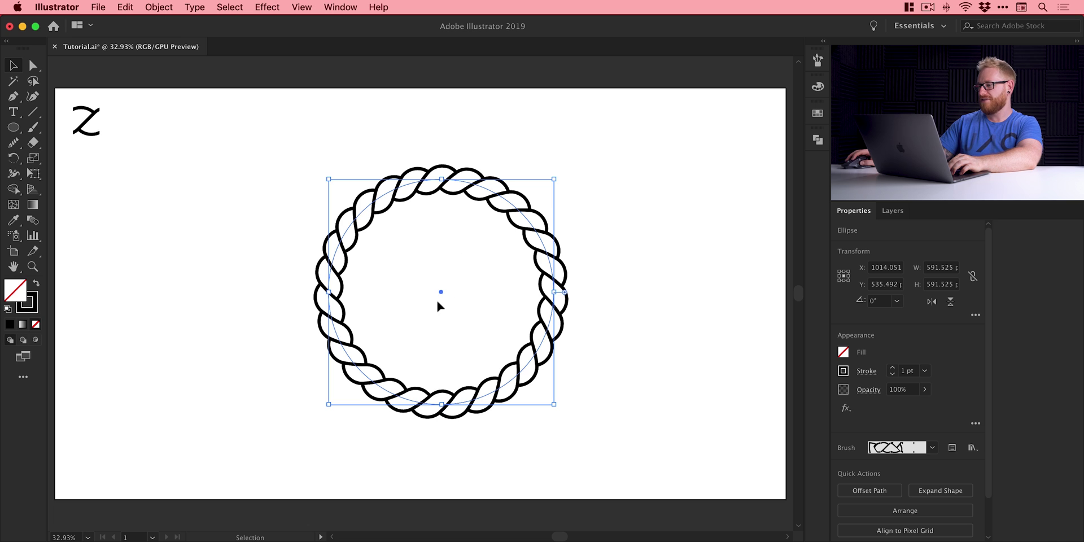
click(891, 368)
click(892, 369)
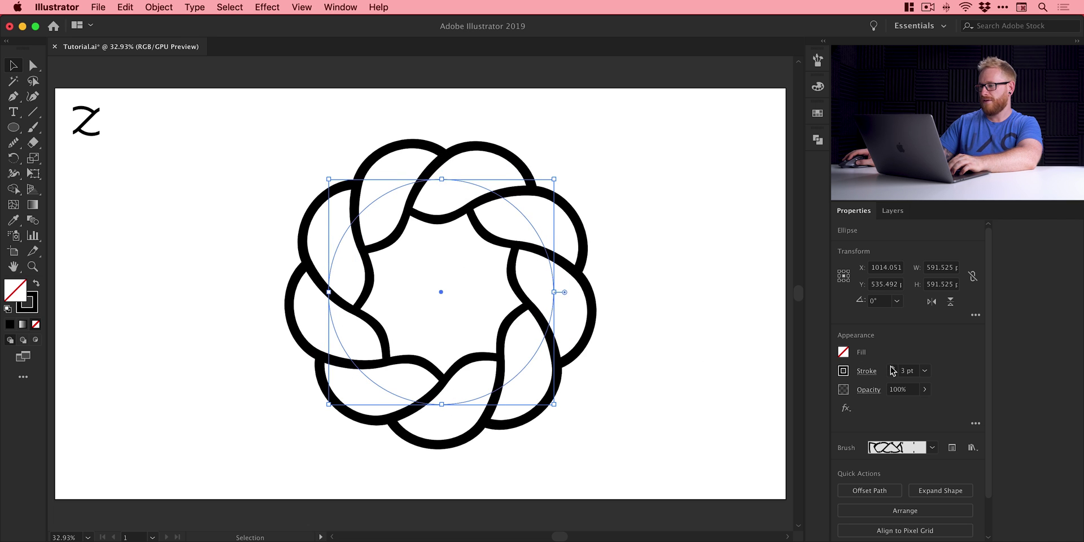
click(892, 368)
click(892, 368)
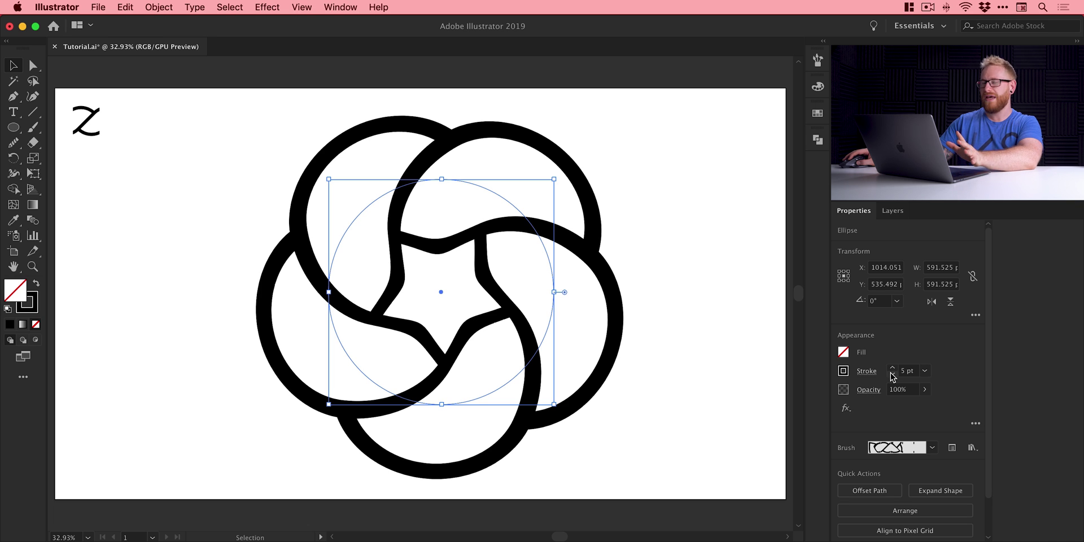
click(892, 373)
click(892, 374)
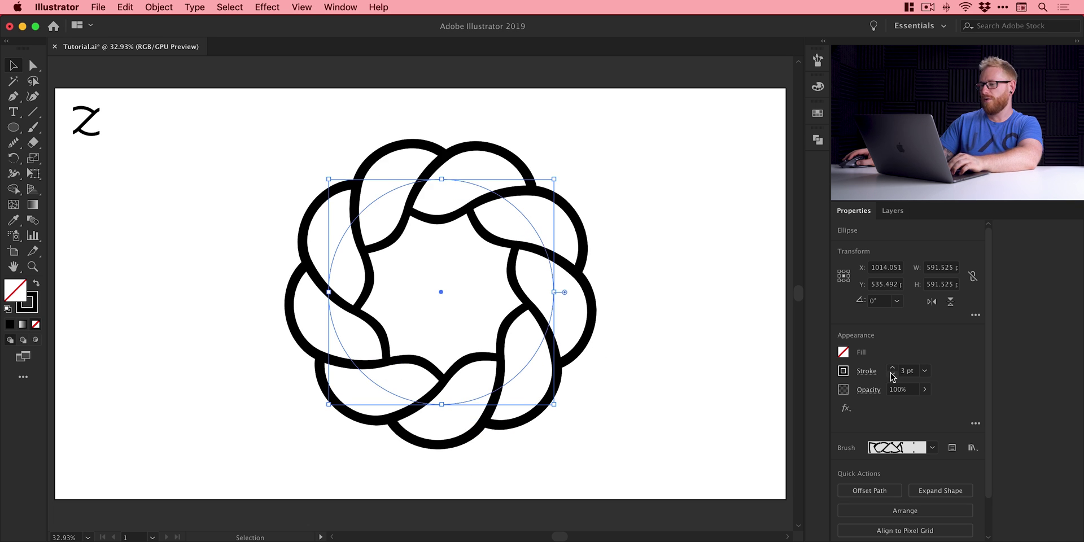
click(892, 374)
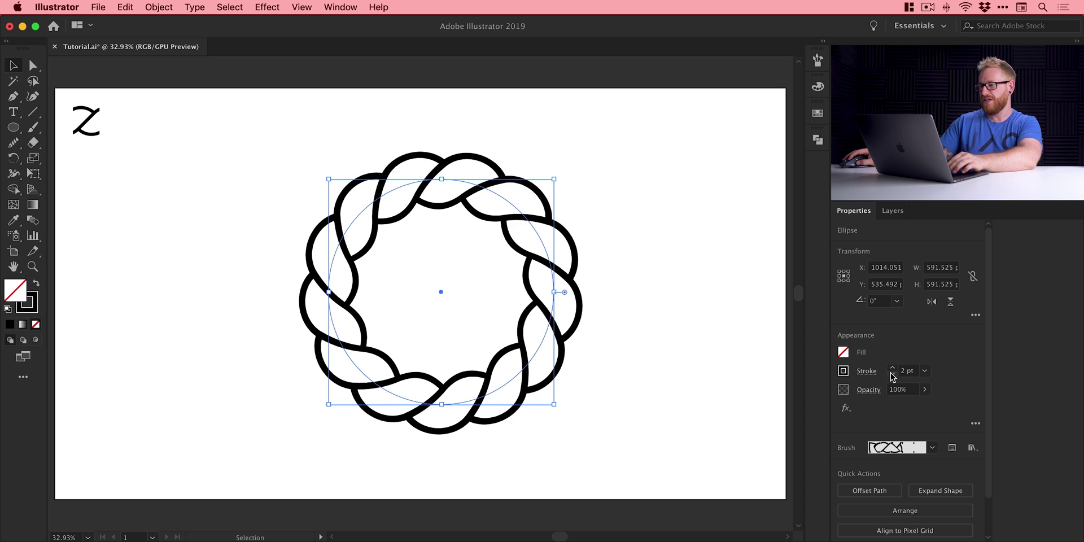
click(892, 373)
click(892, 374)
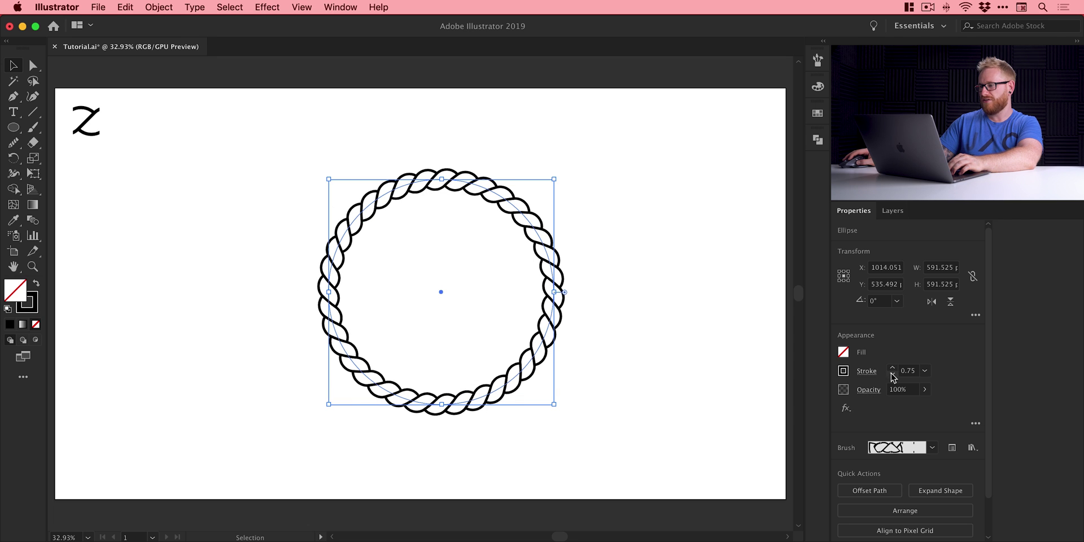
click(893, 374)
click(892, 368)
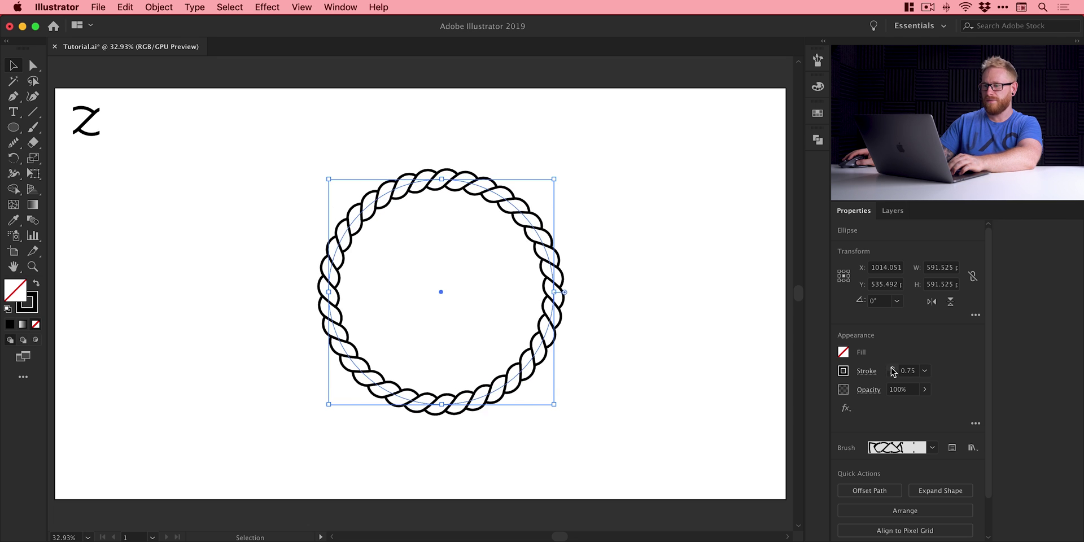
click(892, 368)
click(892, 368)
click(892, 368)
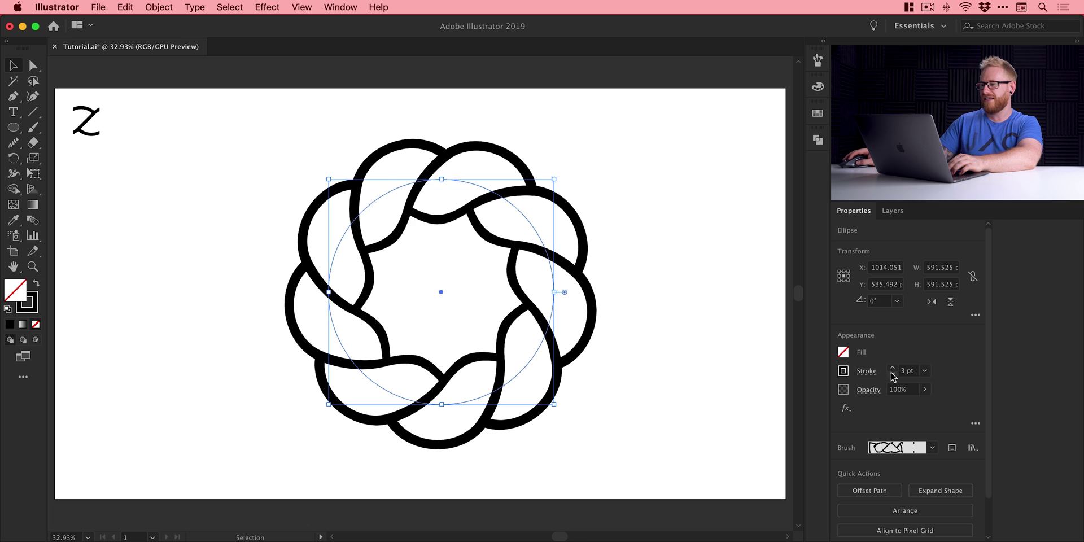
click(892, 374)
click(892, 373)
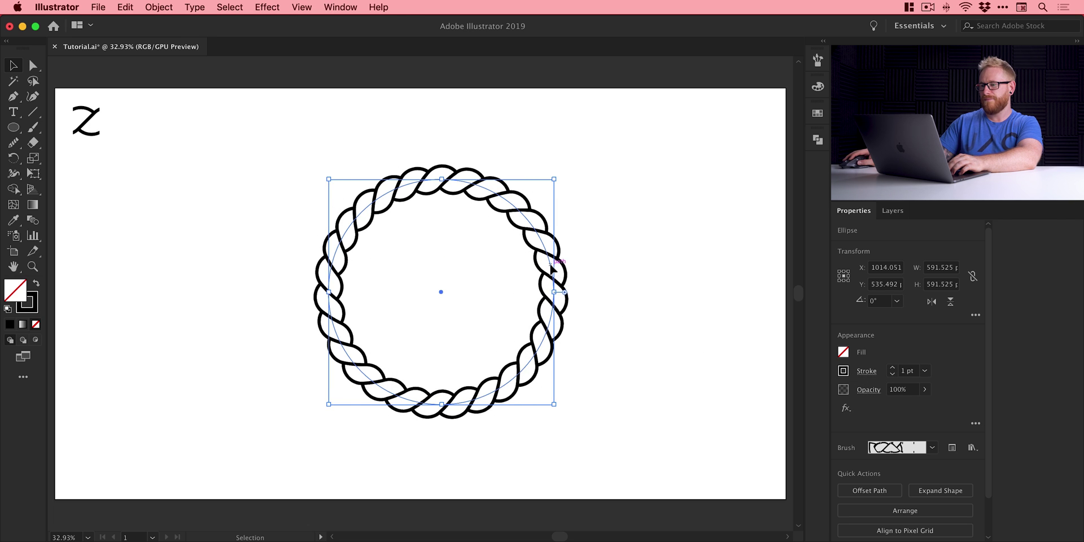
Move the rope ring left, place a copy on the right, and expand the copy's appearance
drag(551, 269, 546, 270)
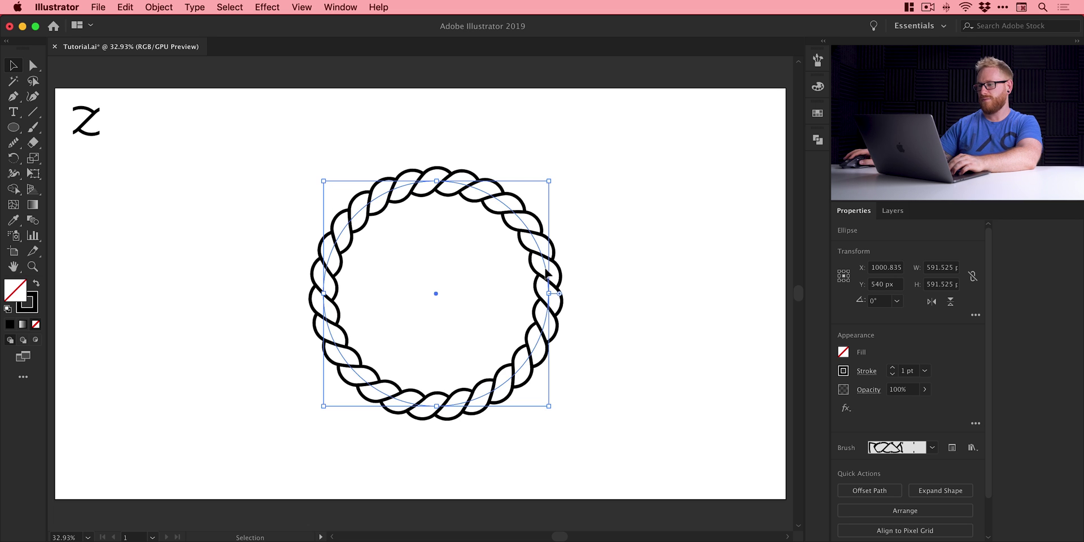
drag(546, 271, 338, 288)
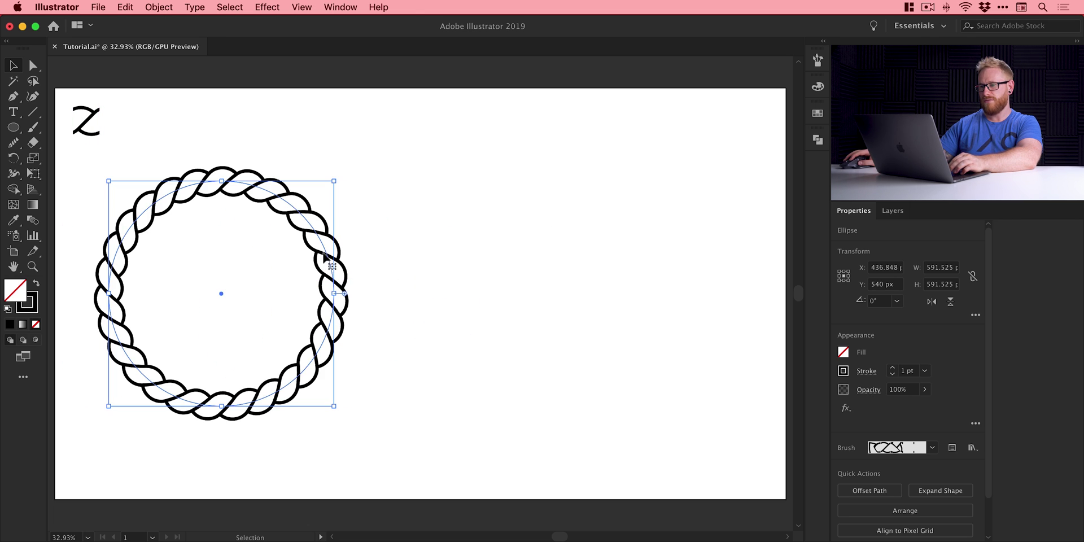
drag(326, 238, 647, 238)
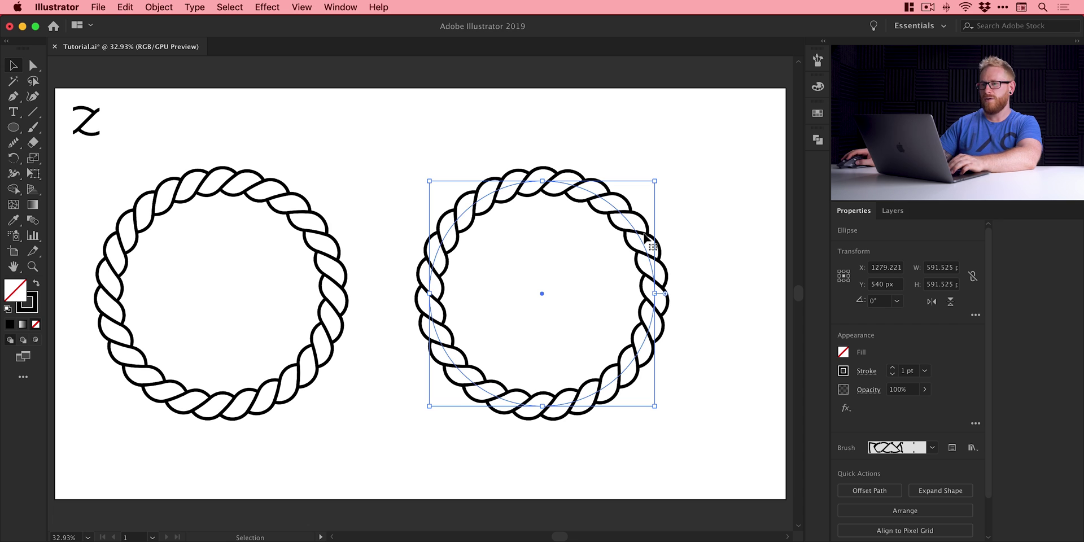
click(159, 7)
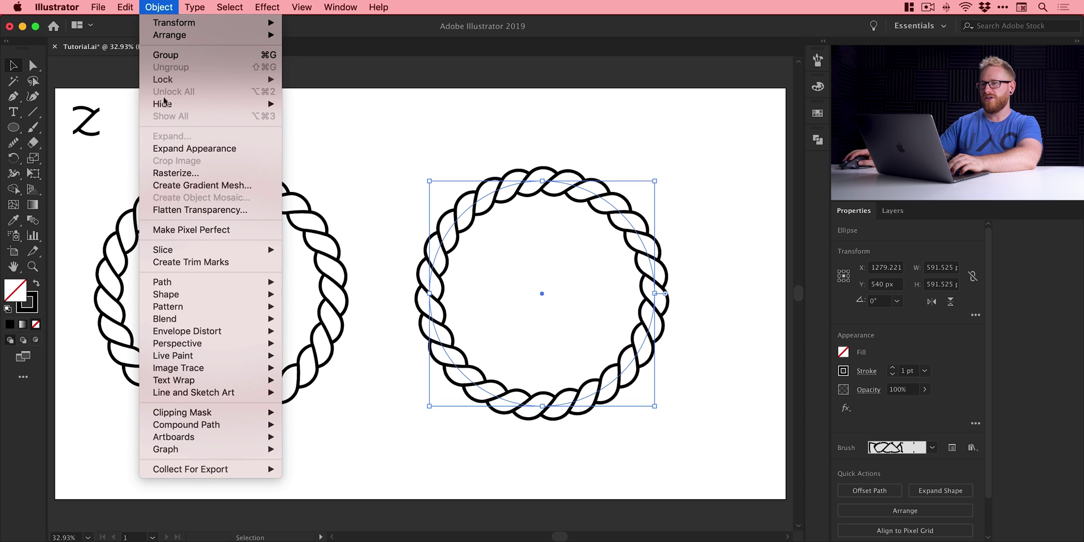
click(167, 148)
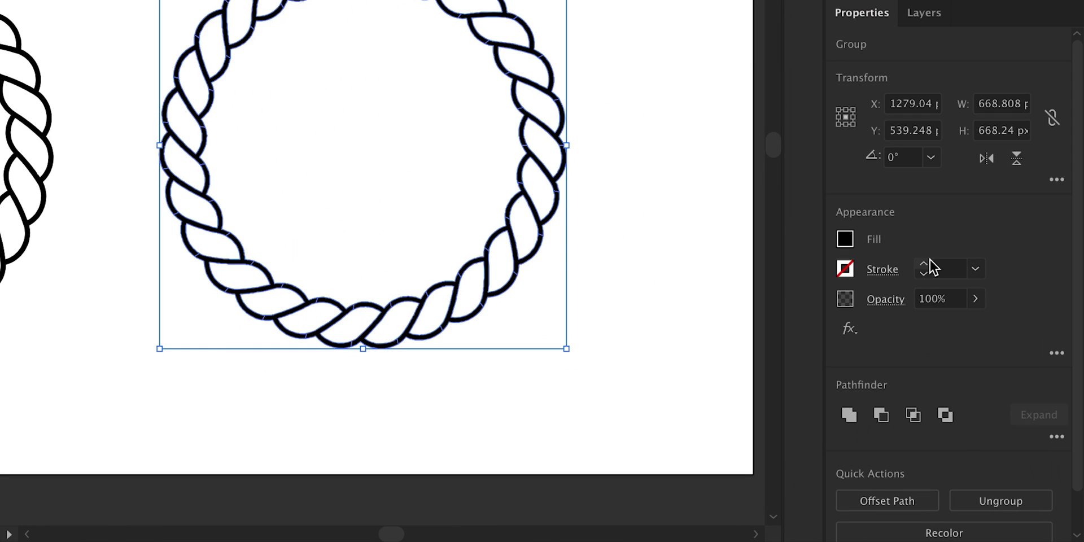
Give the expanded rope copy a 10 pt black stroke
click(924, 265)
click(924, 264)
click(924, 265)
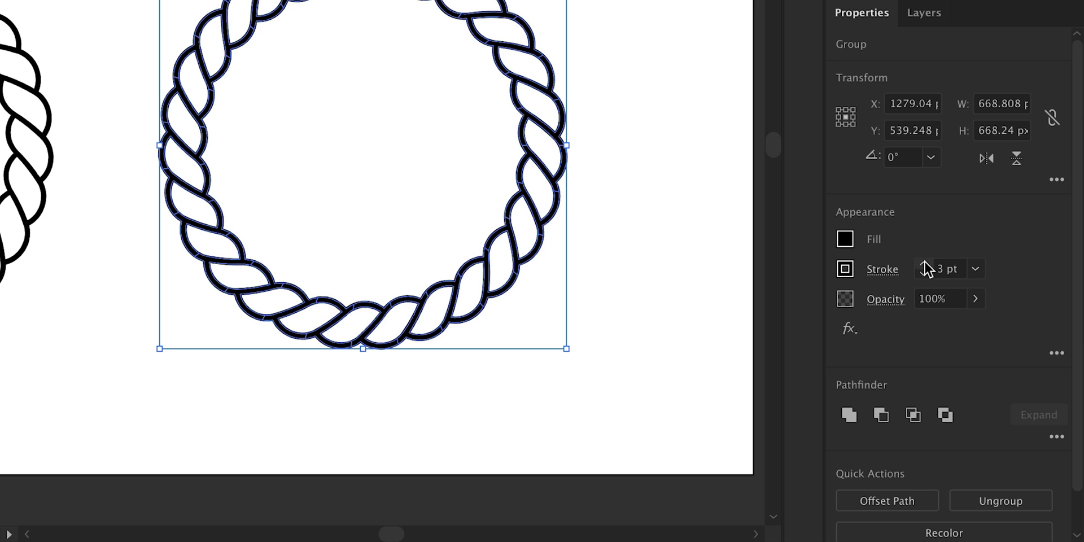
click(924, 265)
click(925, 265)
click(924, 265)
click(924, 264)
click(924, 264)
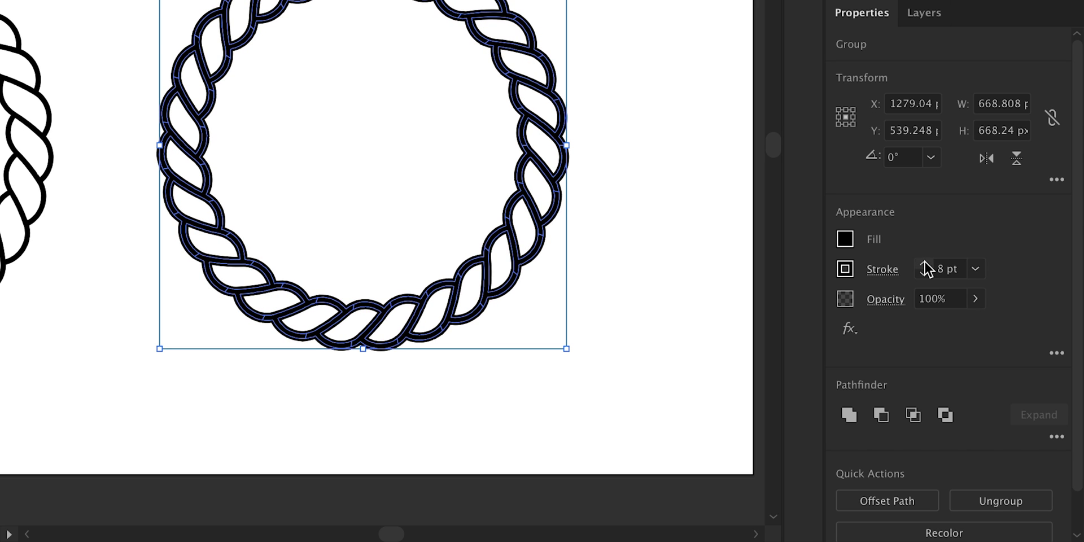
click(924, 265)
click(924, 264)
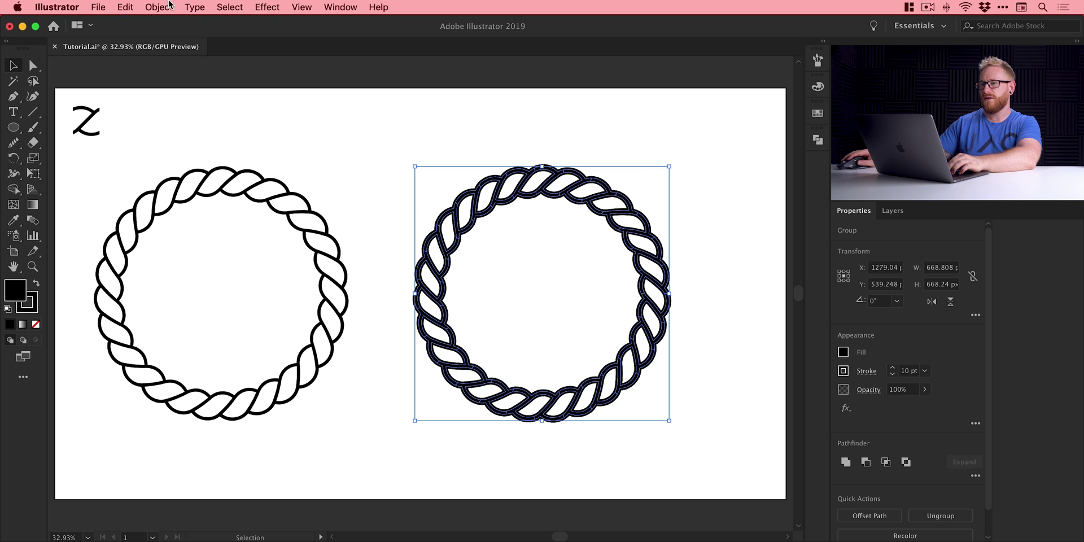
Expand the copy's fill and stroke into outlines and view it in Outline mode
click(159, 7)
click(176, 136)
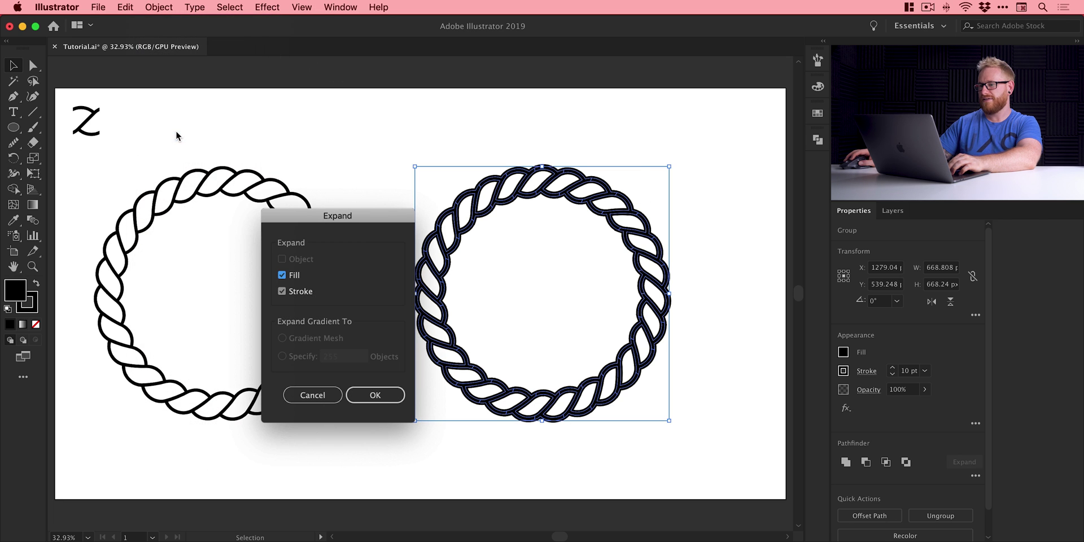
click(376, 396)
key(ctrl+y)
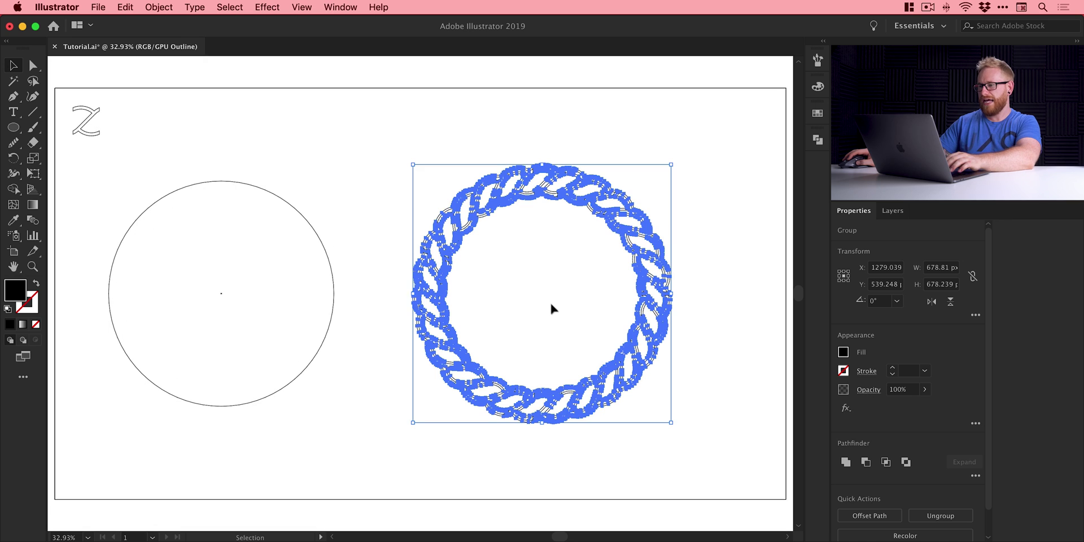
Select all the expanded rope paths and merge them with Pathfinder Unite
click(545, 297)
key(z)
click(545, 297)
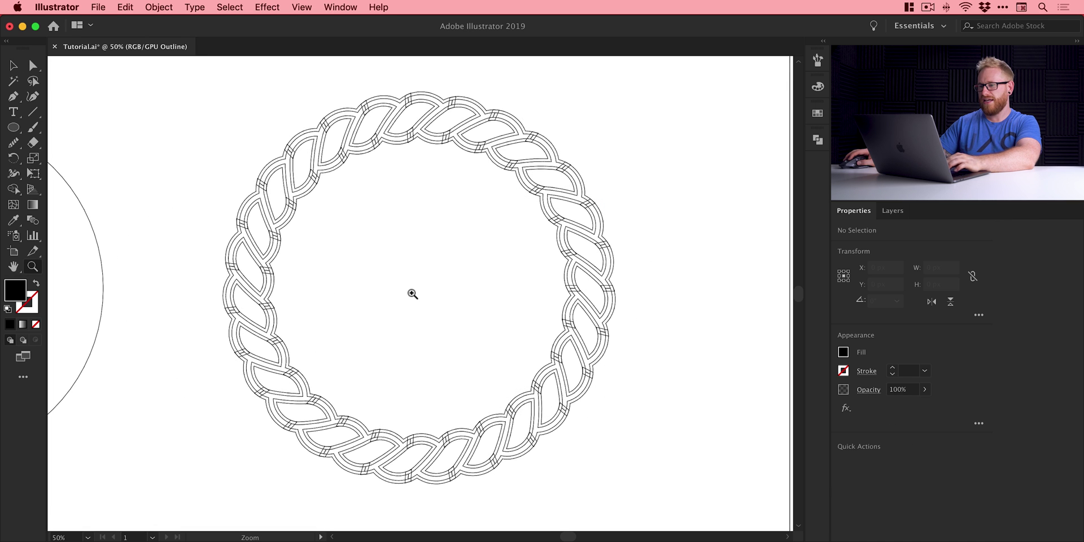
key(v)
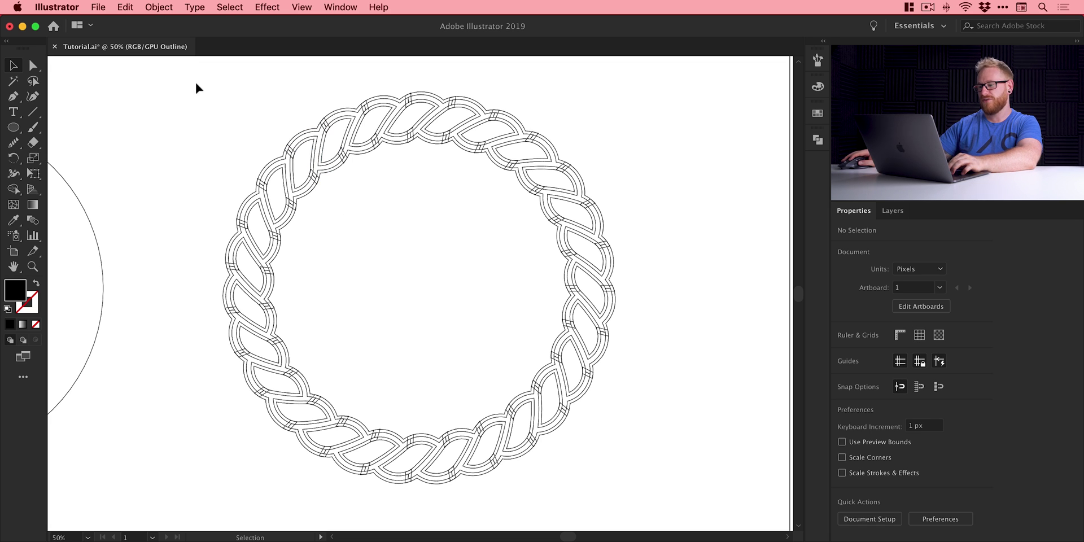
drag(195, 84, 649, 502)
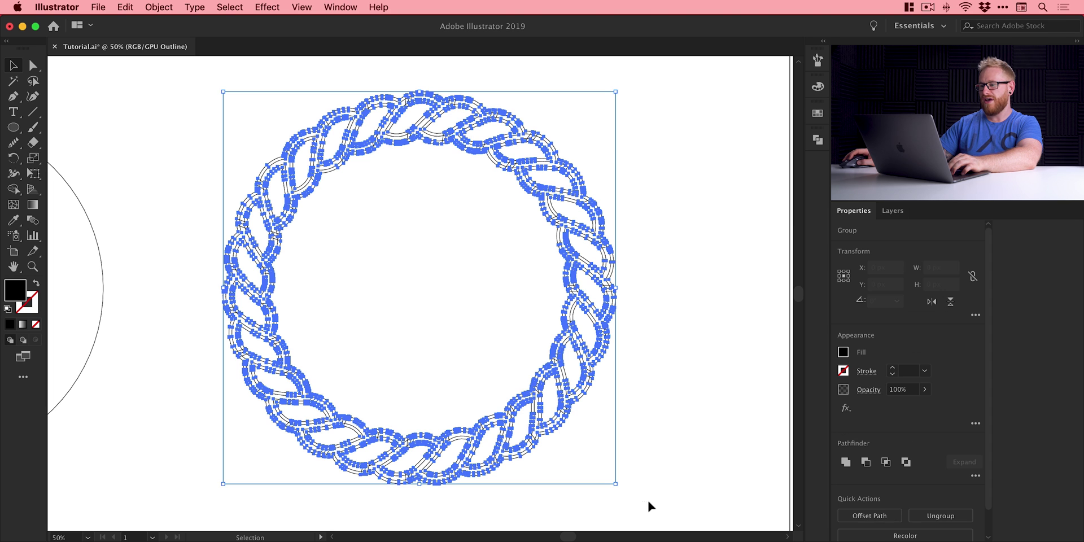
click(818, 141)
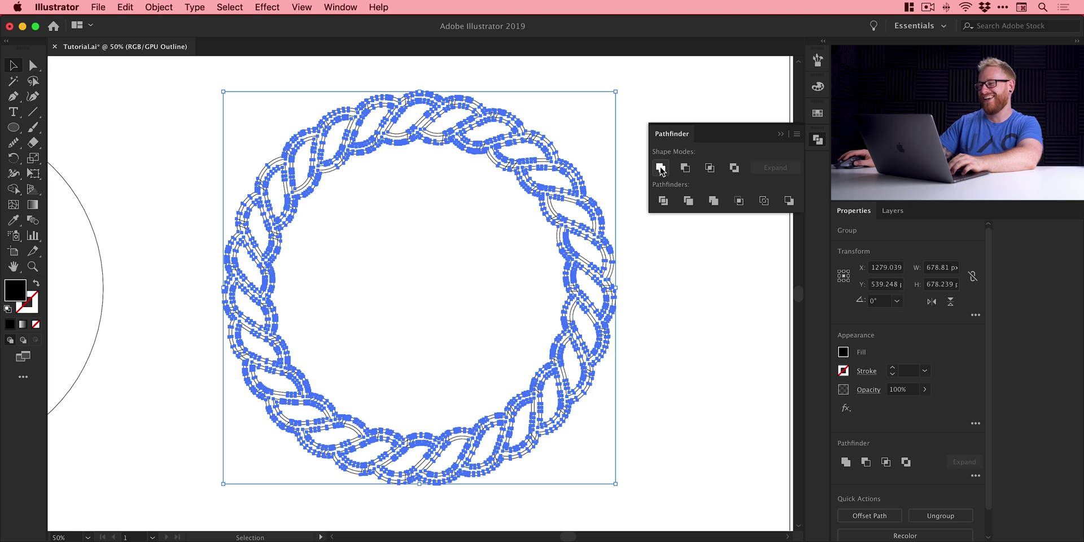
click(661, 169)
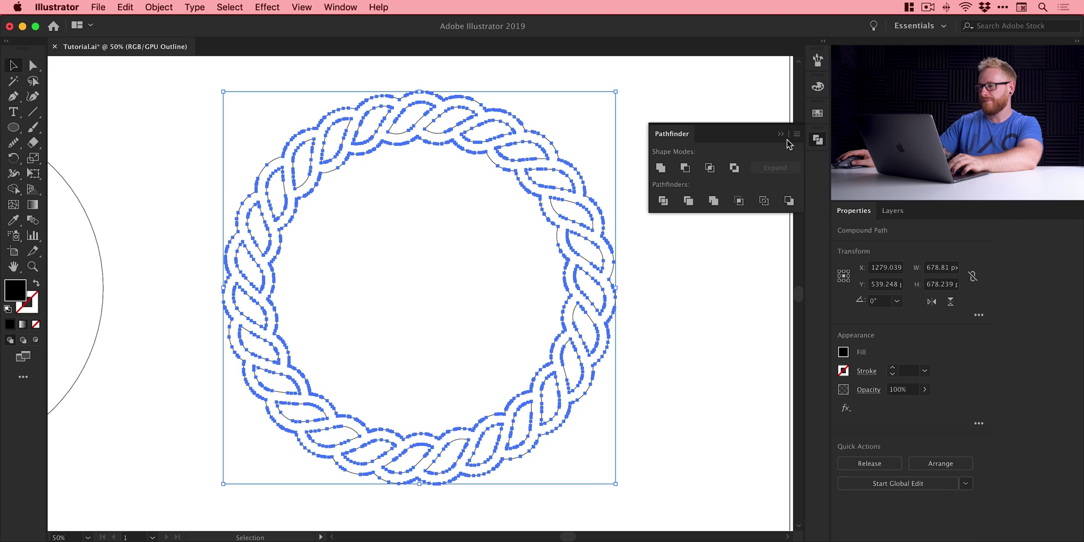
click(817, 141)
click(725, 204)
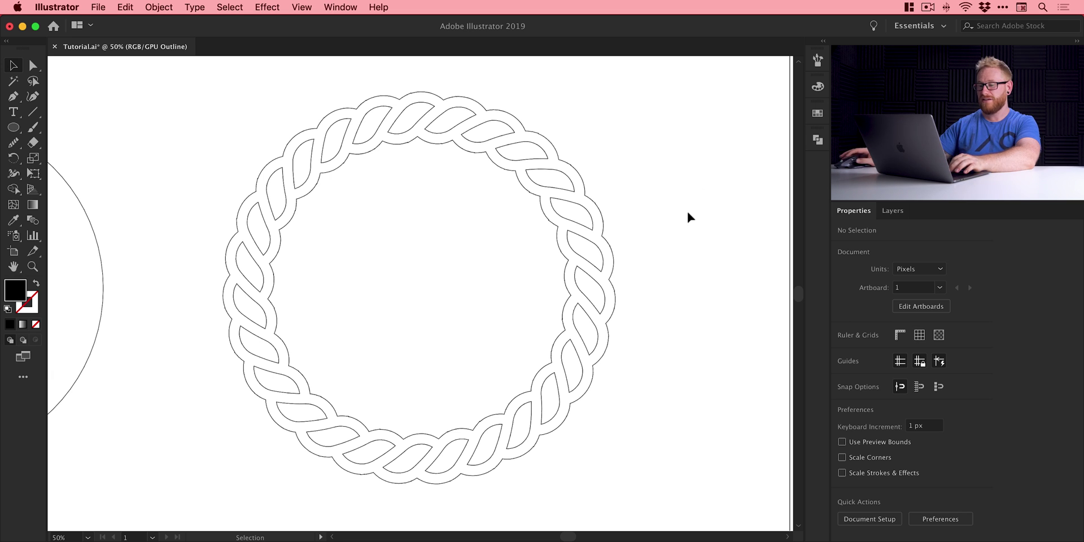
Undo the rope unite and return to a full-colour, fit-to-window view
key(z)
drag(442, 392, 396, 412)
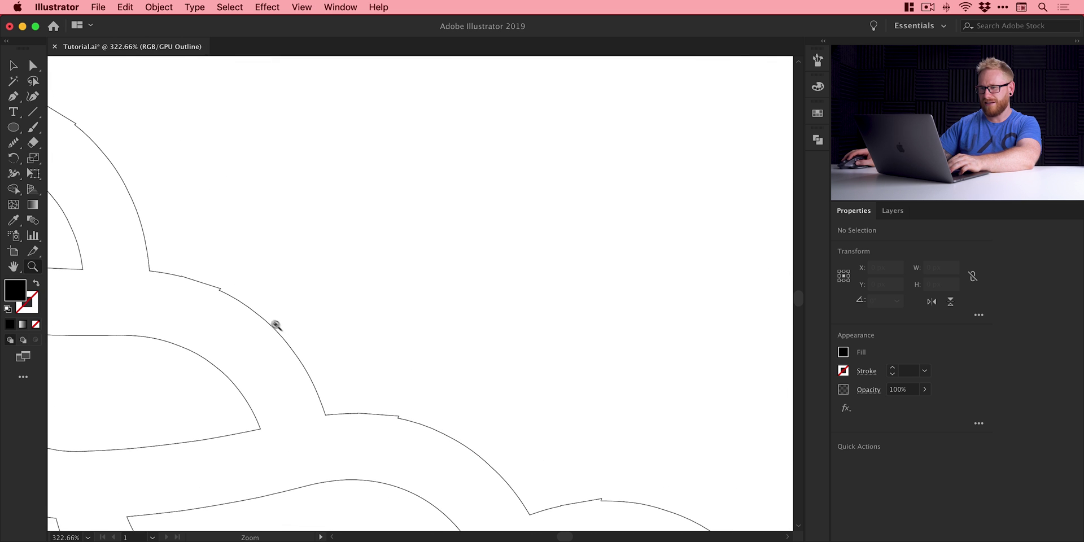
key(v)
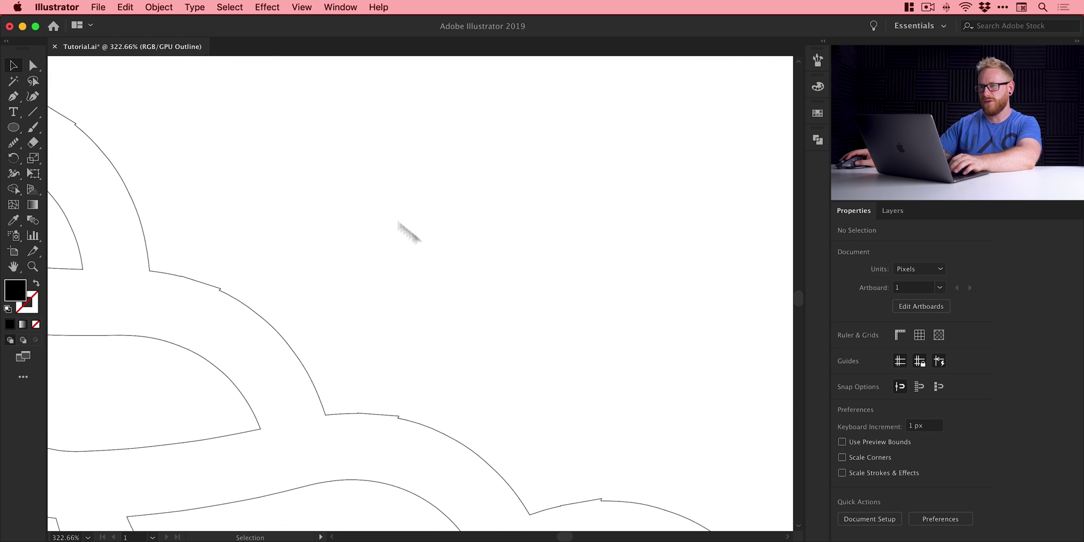
click(124, 7)
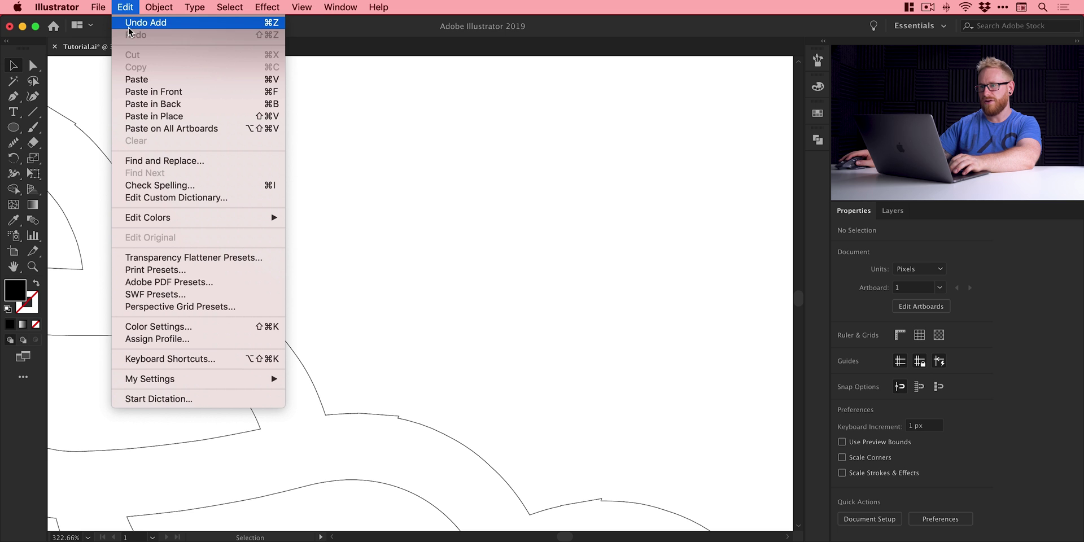
click(129, 27)
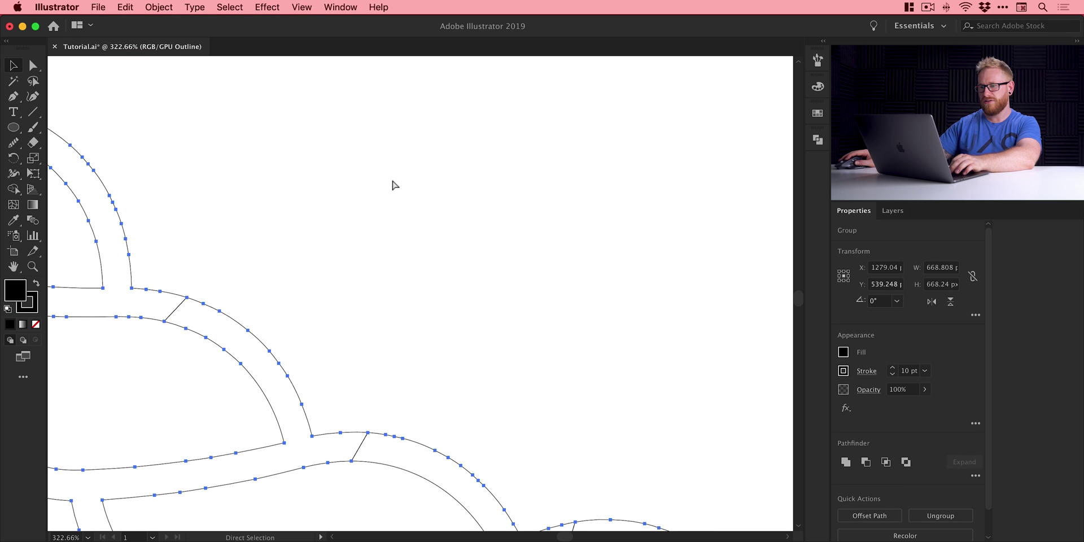
key(super+0)
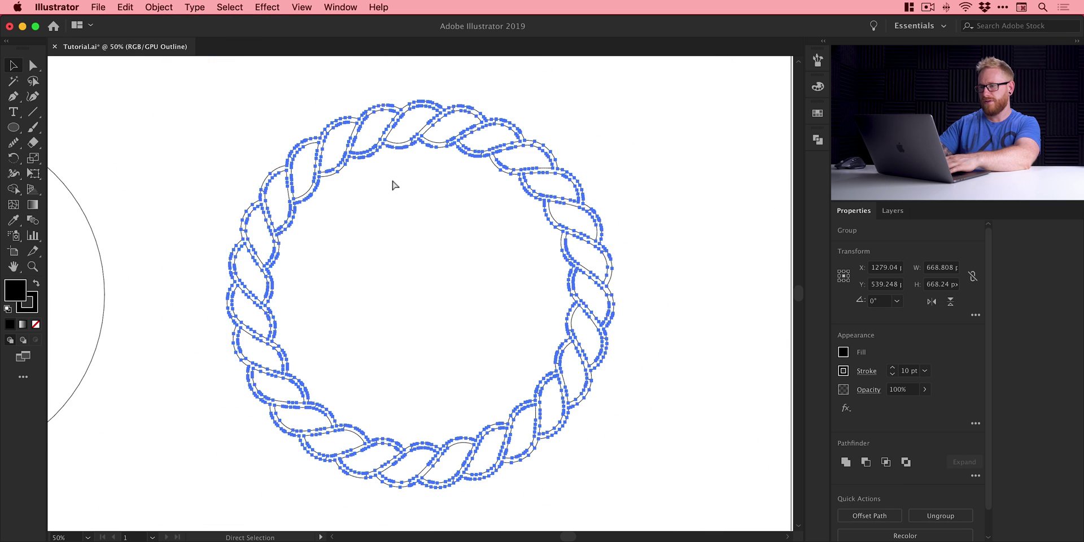
key(super+y)
Give the rope's stroke Round Join corners and zoom out to see both rings
key(z)
drag(260, 215, 500, 351)
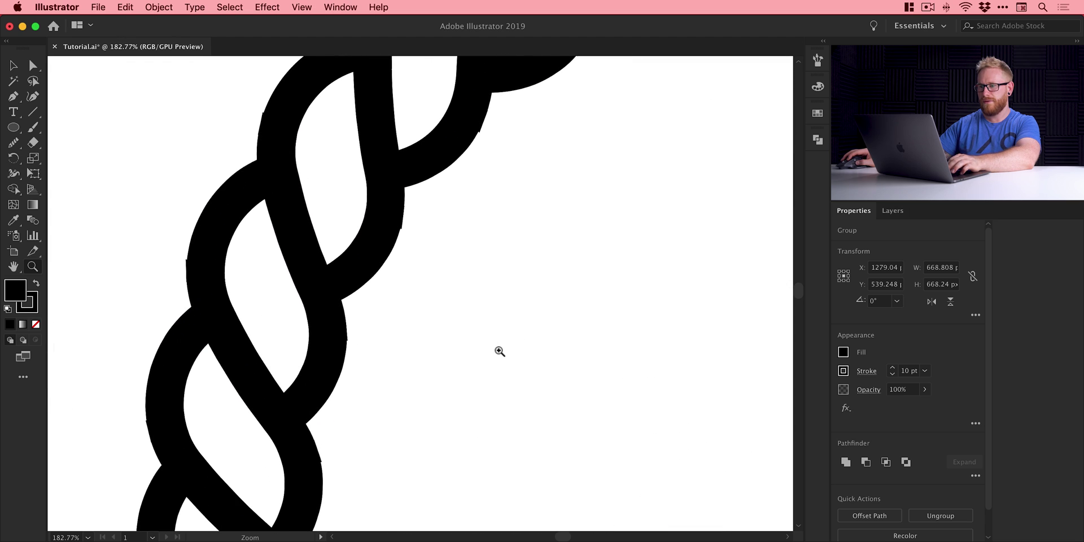
key(v)
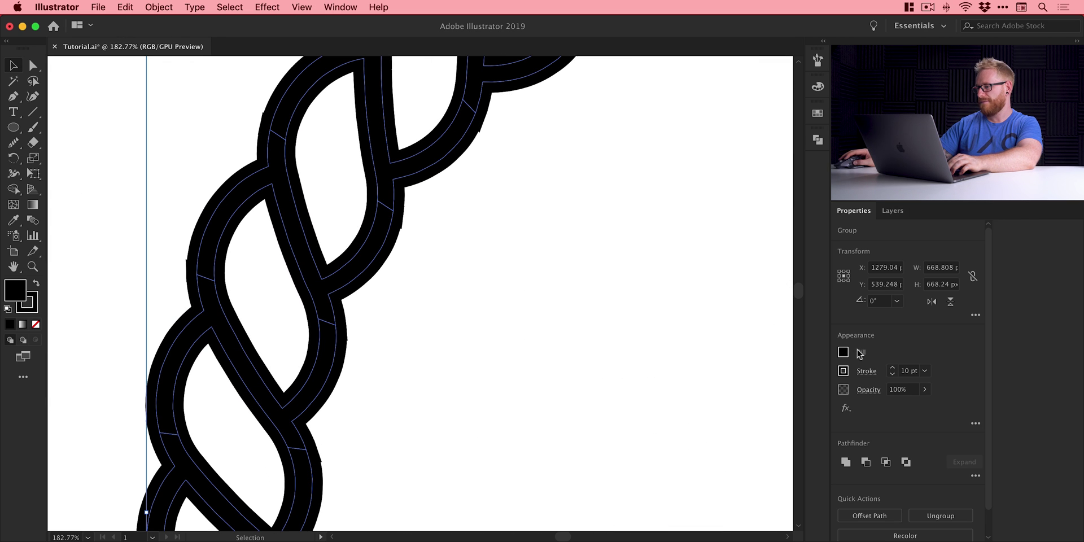
click(870, 372)
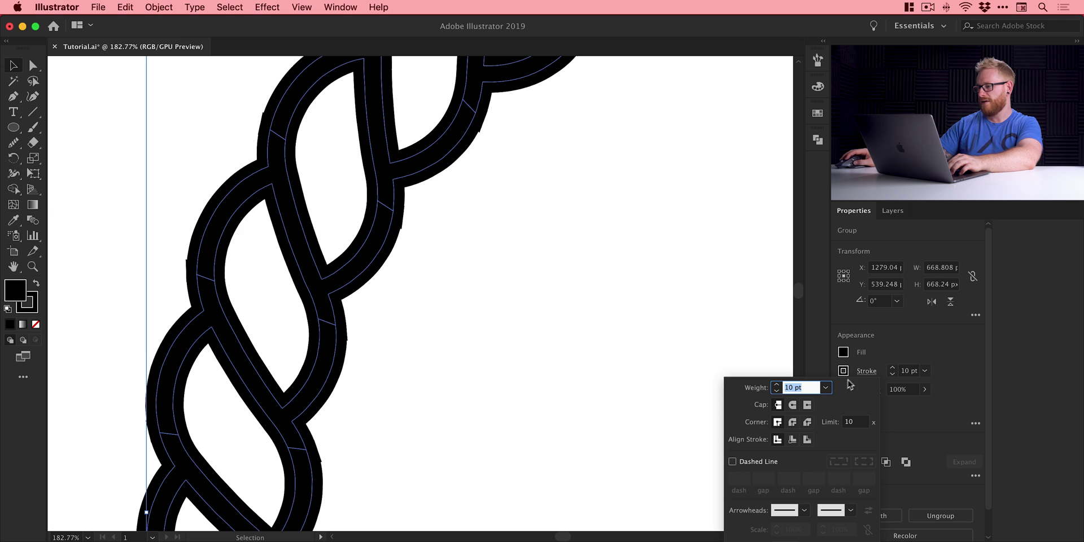
click(792, 422)
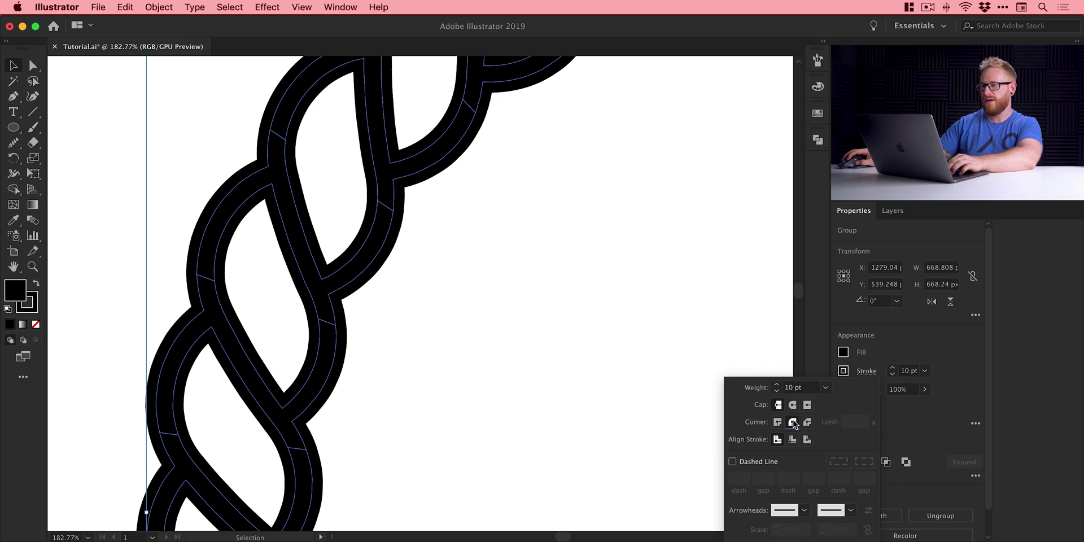
click(682, 301)
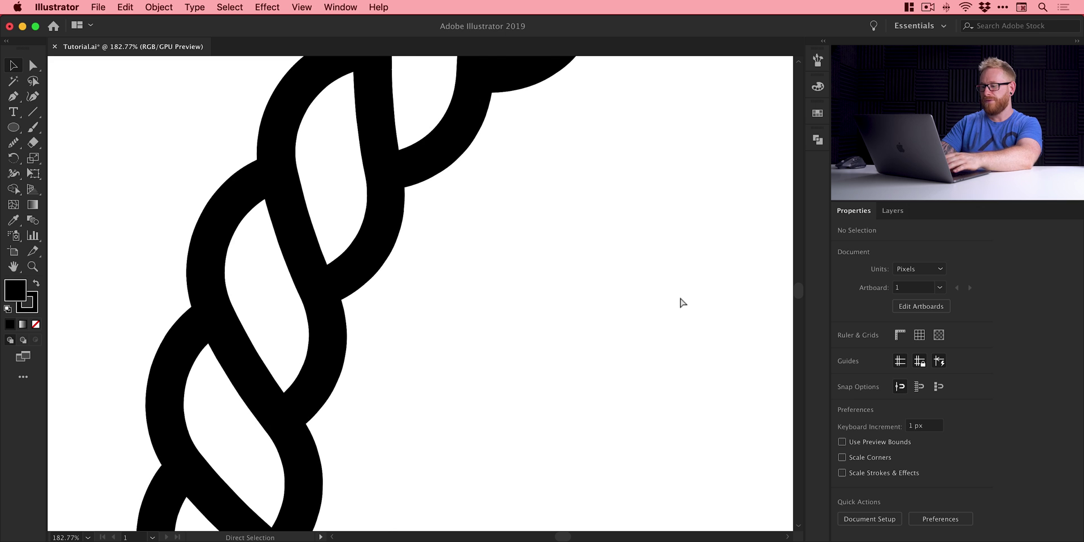
key(super+minus)
key(super+minus)
key(super+minus)
key(super+minus)
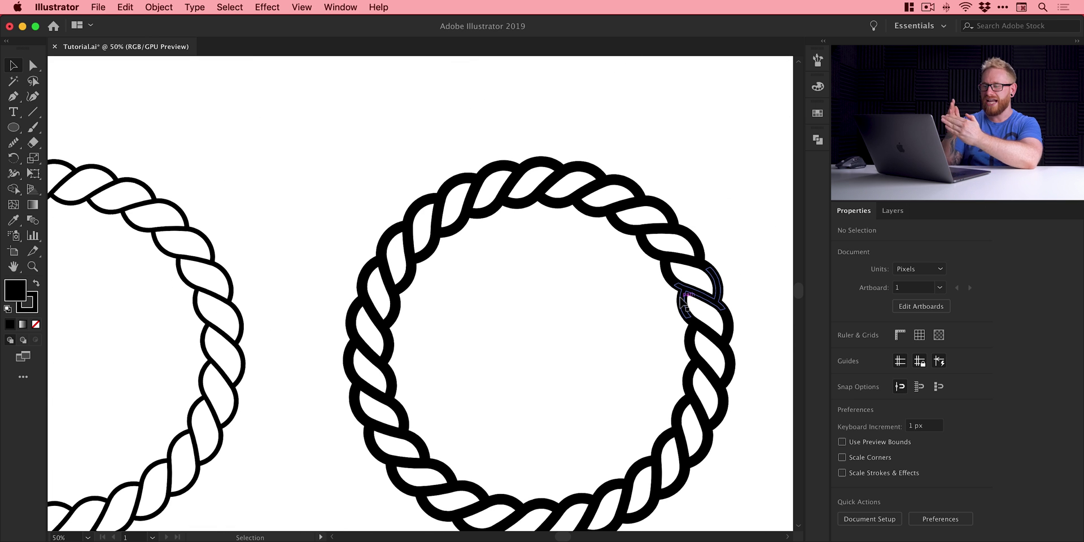
Select the right rope circle and expand its fill and stroke
drag(661, 295, 588, 233)
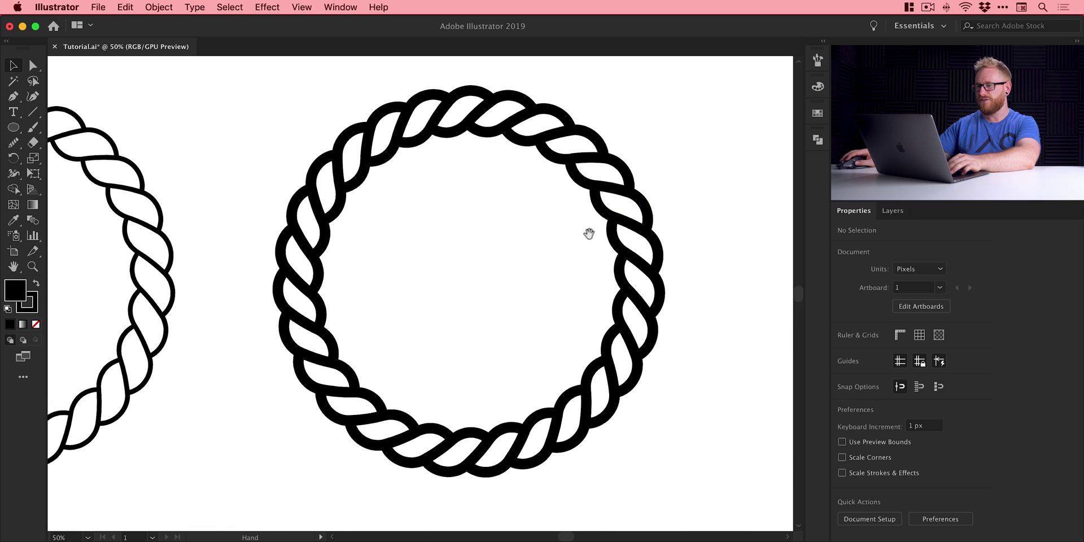
drag(269, 93, 680, 503)
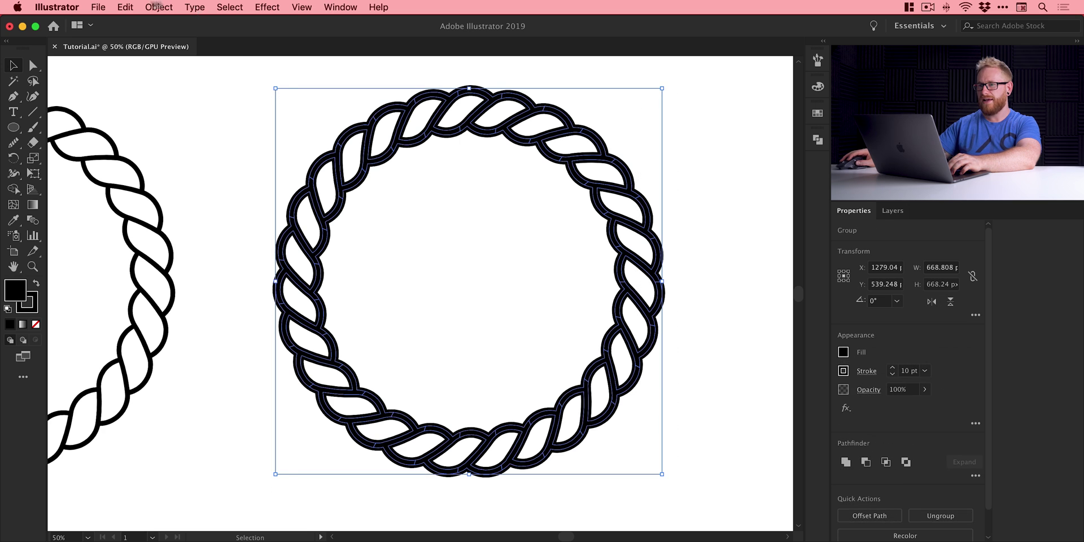
click(158, 7)
click(172, 138)
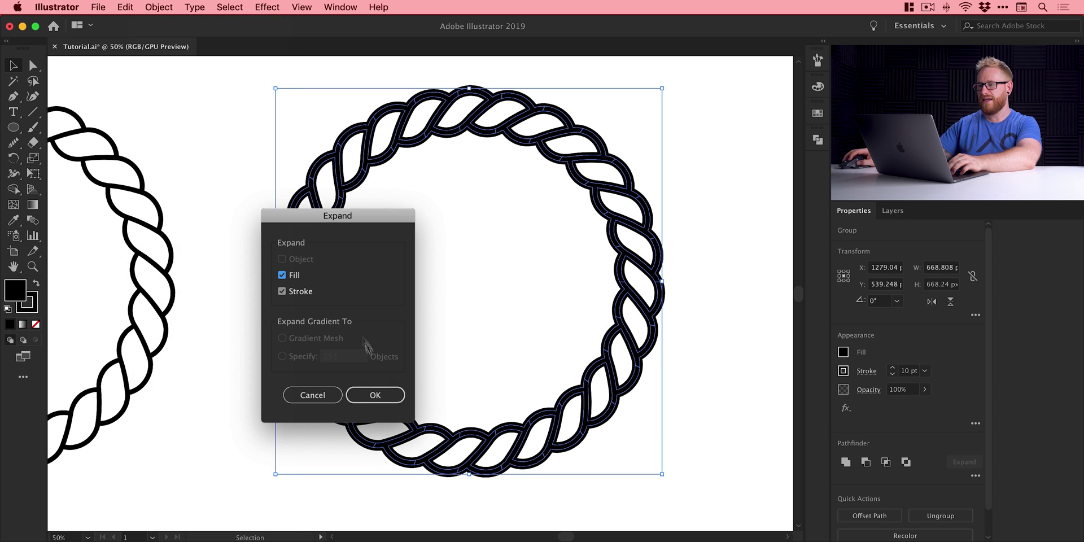
click(375, 394)
Unite the expanded rope outlines with Pathfinder, check them in Outline view, and reselect the shape
click(817, 140)
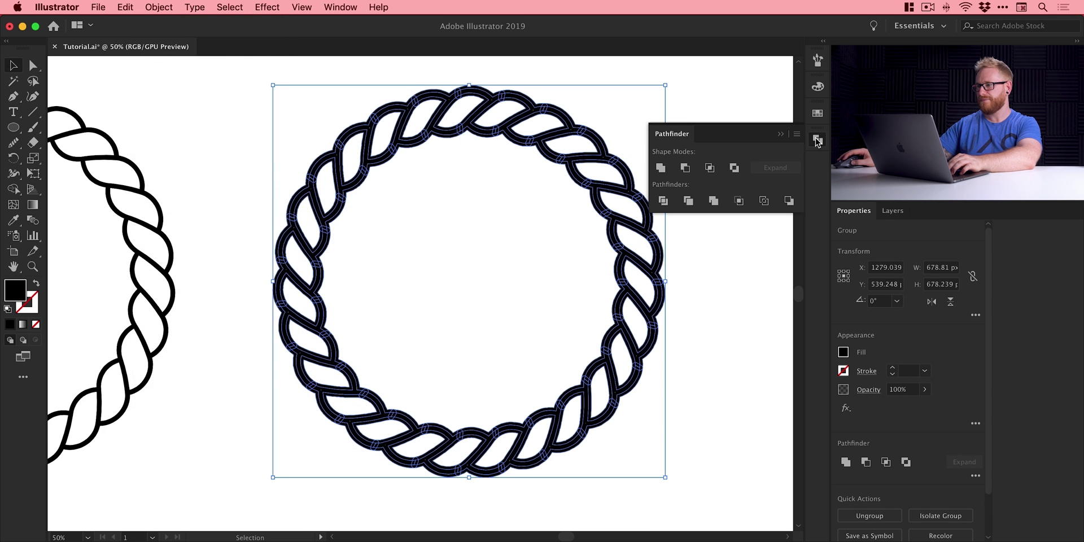
click(661, 168)
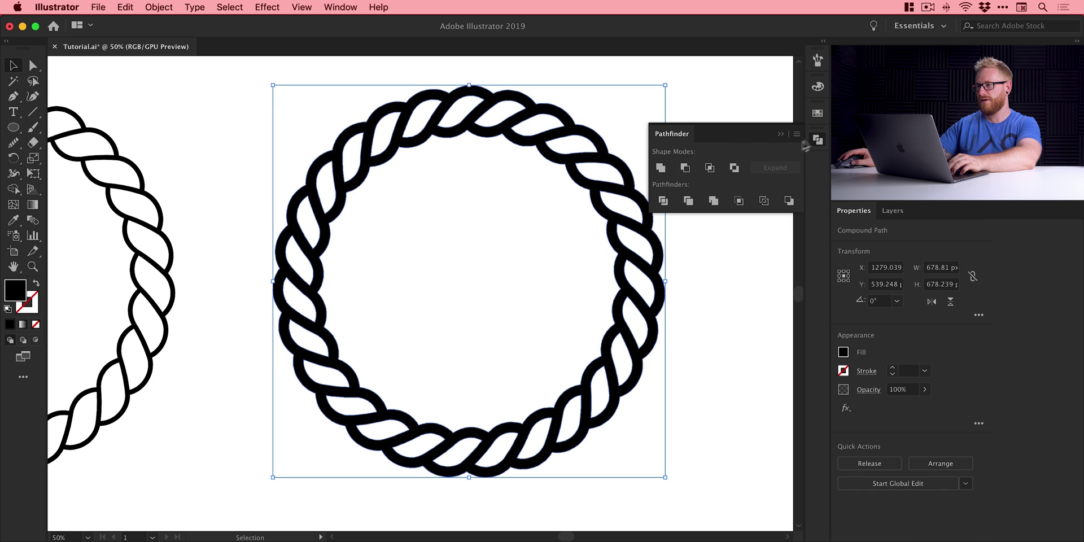
click(817, 140)
key(cmd+y)
click(719, 167)
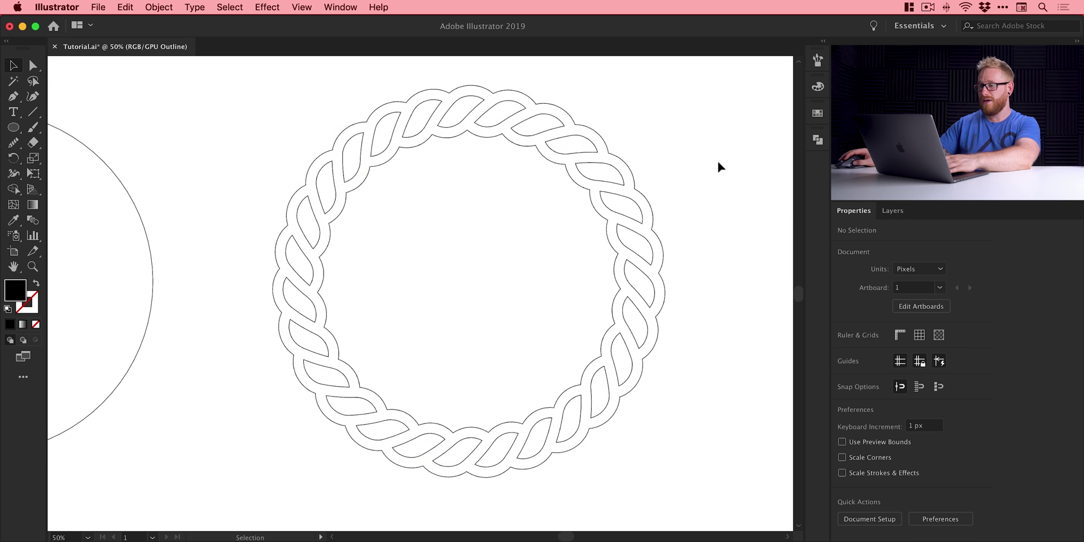
key(a)
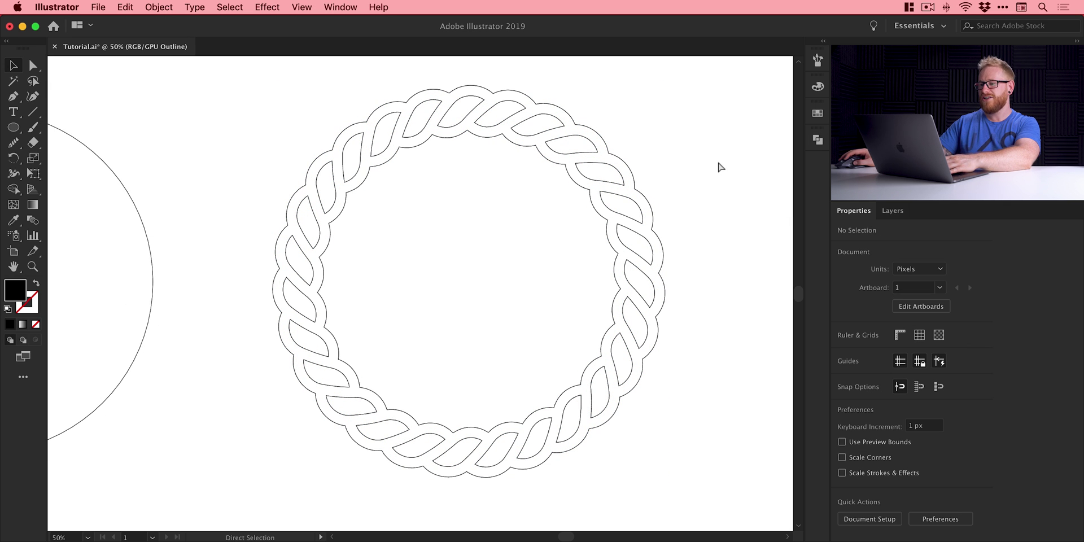
key(cmd+y)
key(v)
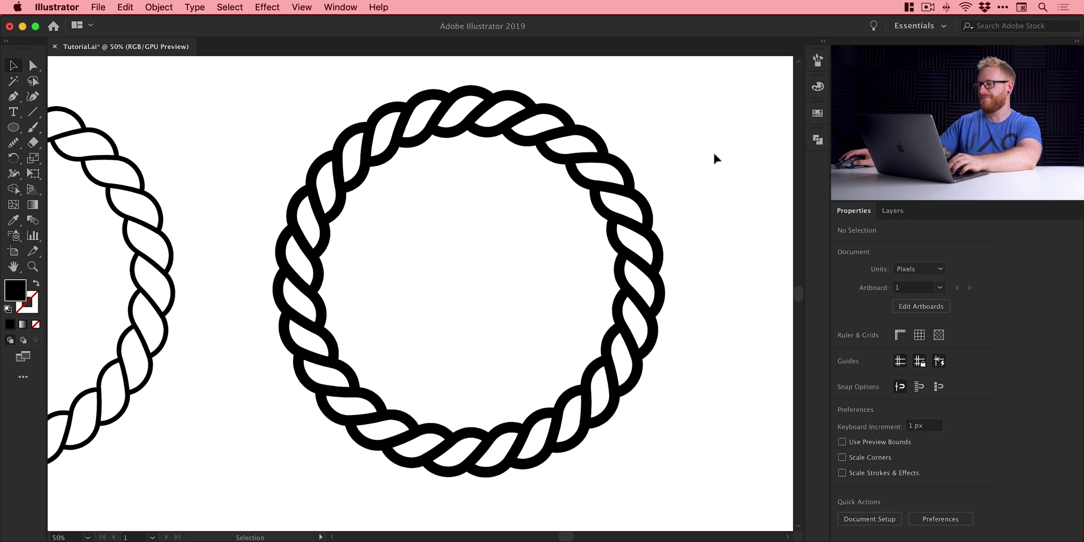
drag(715, 154, 484, 283)
Fill the merged rope with the blue swatch from the Swatches panel
click(820, 114)
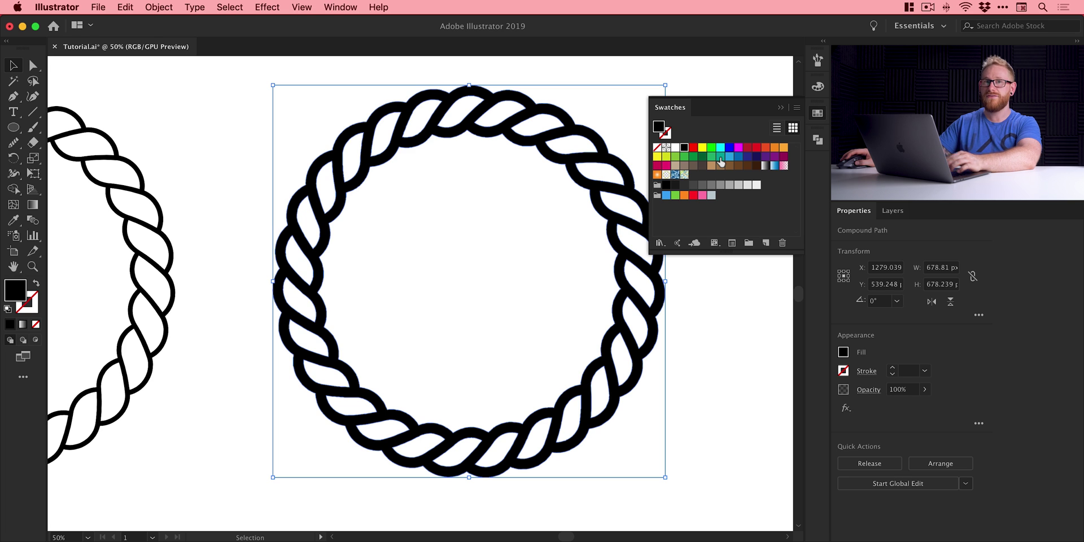
click(347, 7)
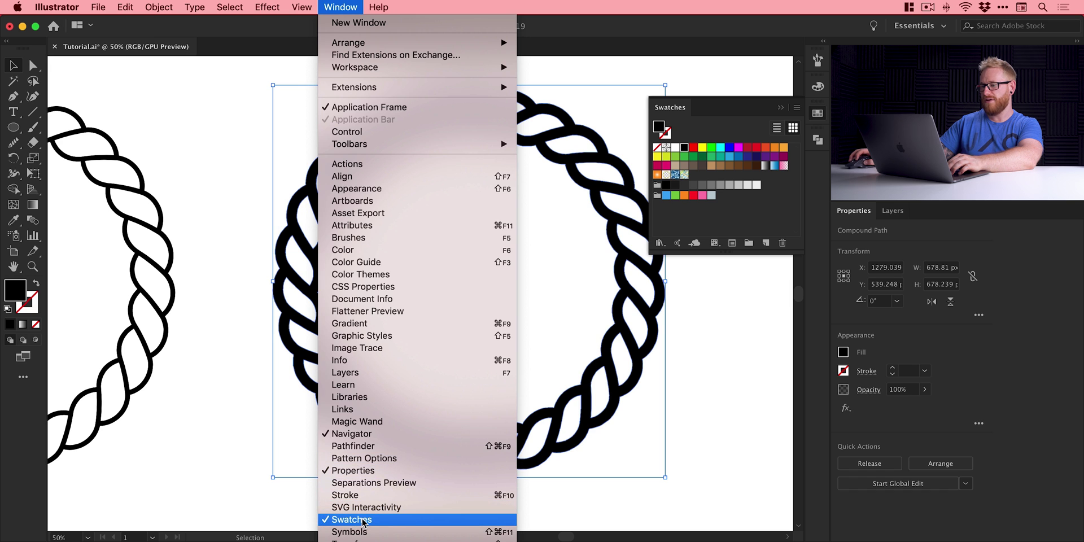
click(728, 156)
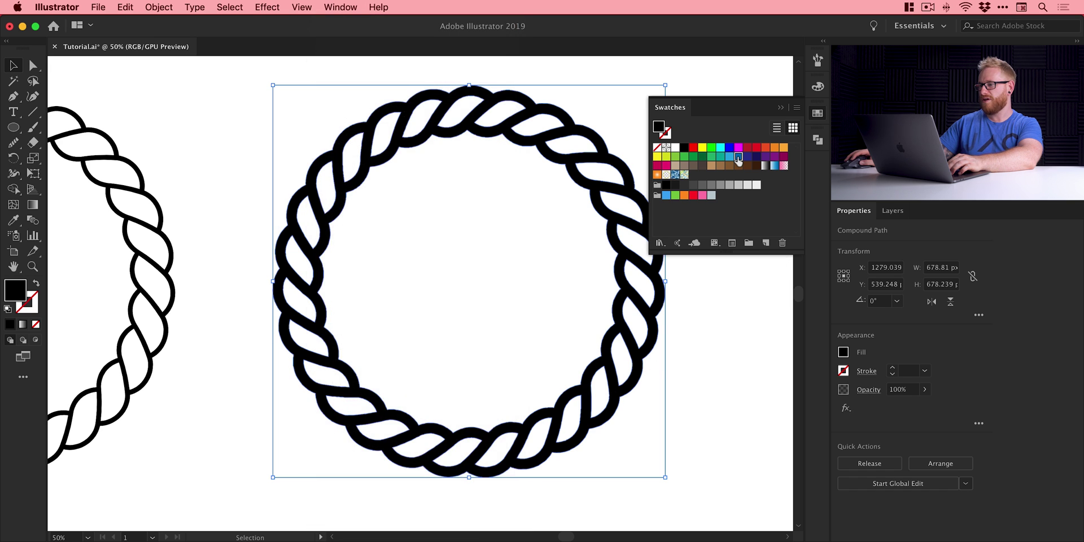
Make that swatch global and change it to teal, R 53 G 170 B 170
double_click(738, 156)
click(564, 446)
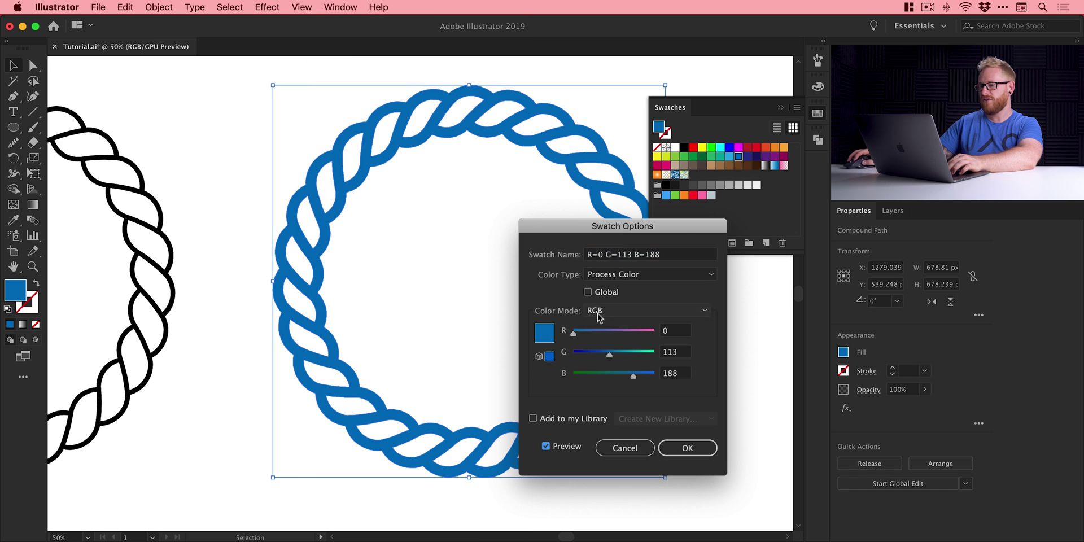
click(604, 294)
click(631, 355)
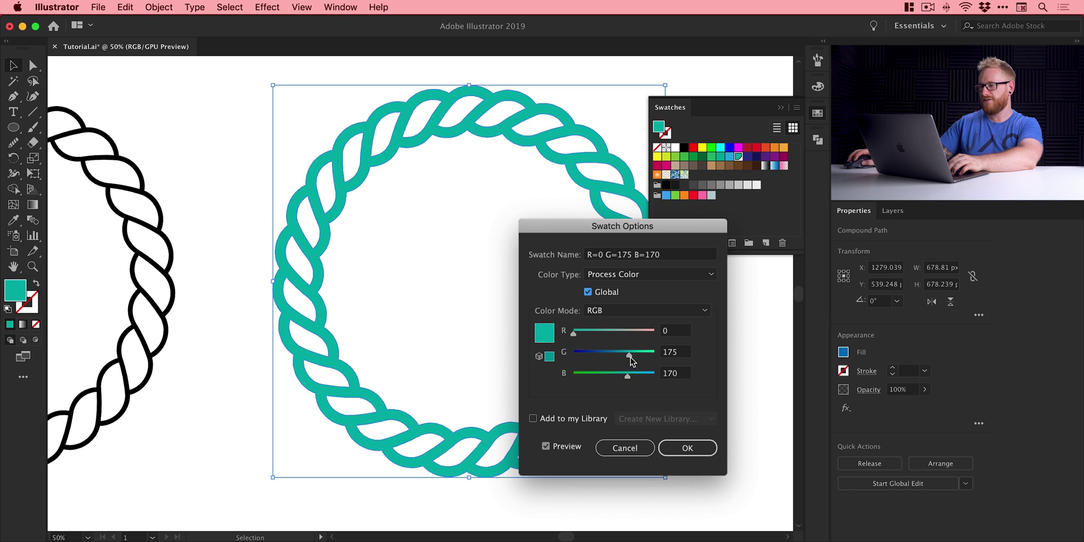
drag(631, 357, 629, 355)
click(587, 333)
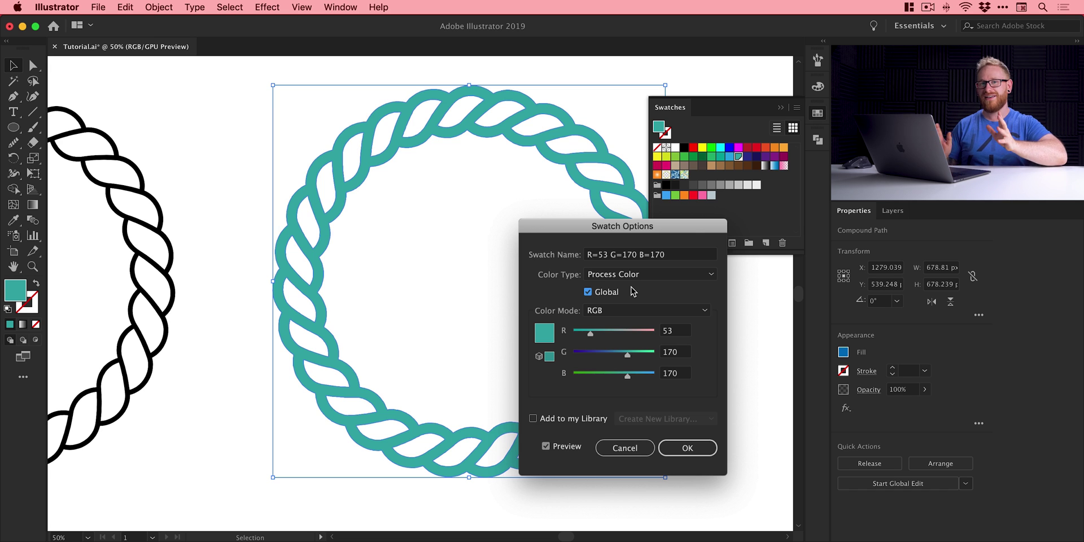
click(671, 456)
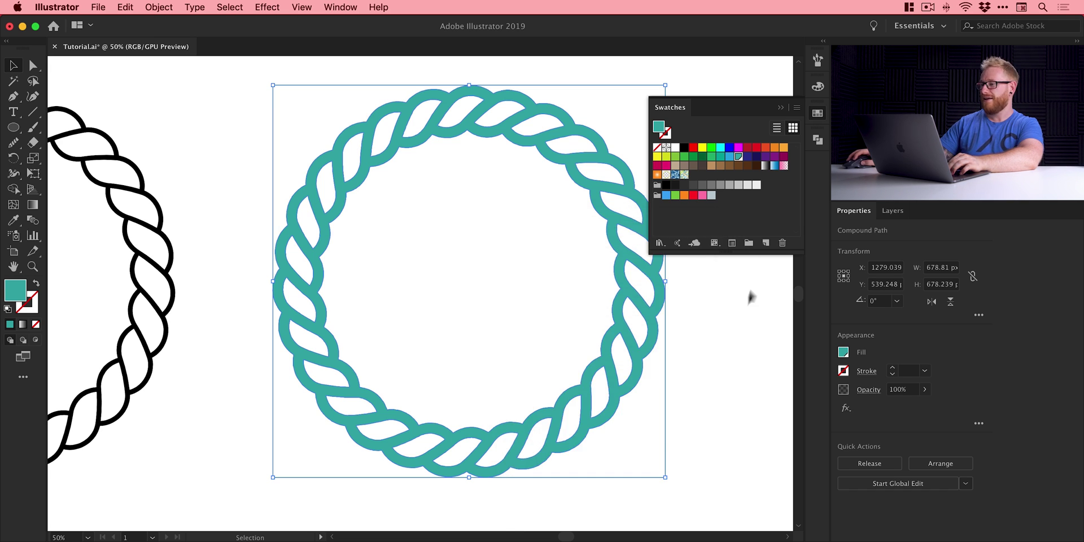
Zoom out, select the left rope-brush circle, and set its stroke weight to 2 pt in Properties
click(744, 172)
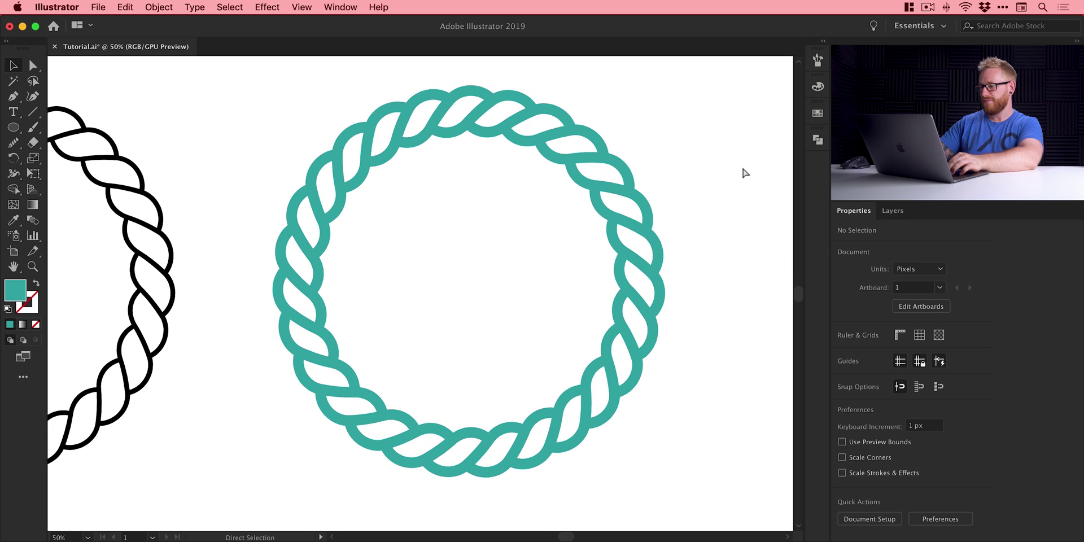
key(super+minus)
scroll(555, 212, left, 3)
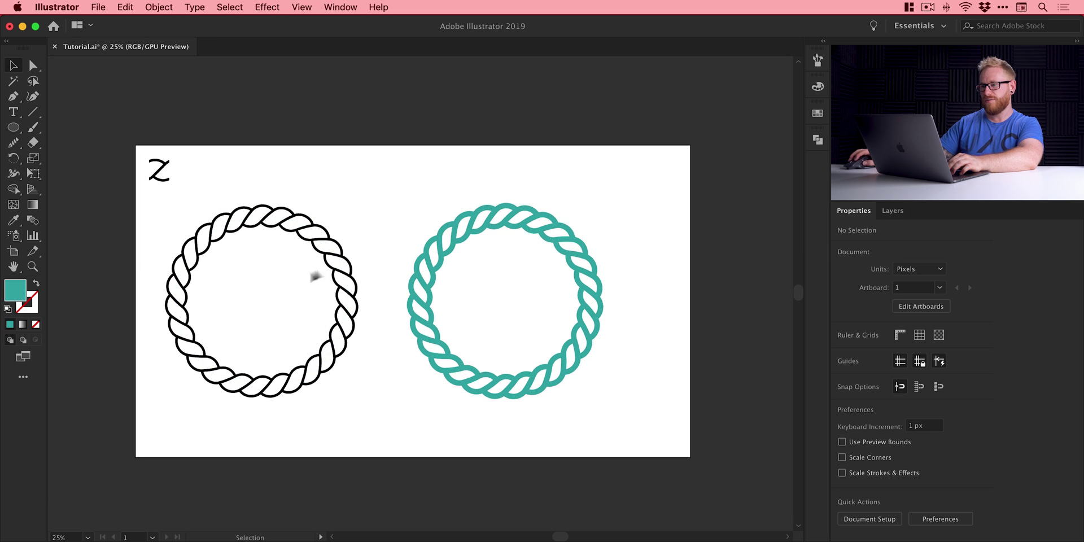
click(346, 265)
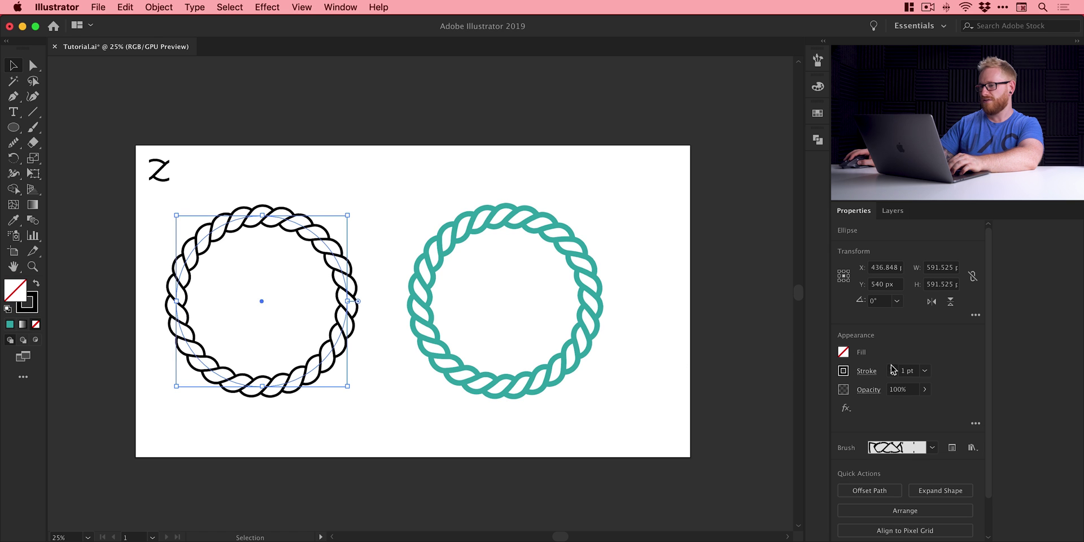
click(892, 368)
click(893, 368)
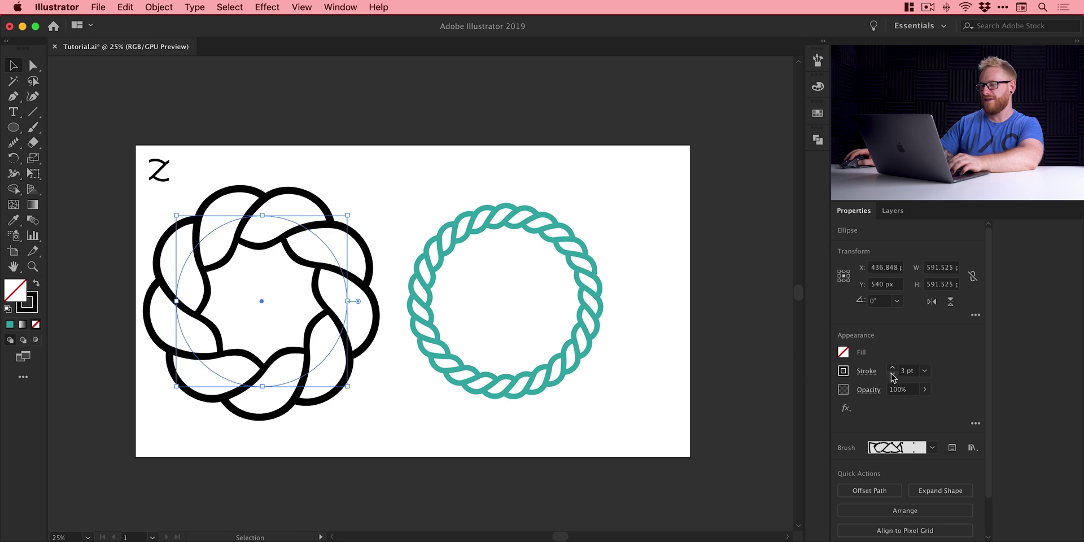
click(892, 374)
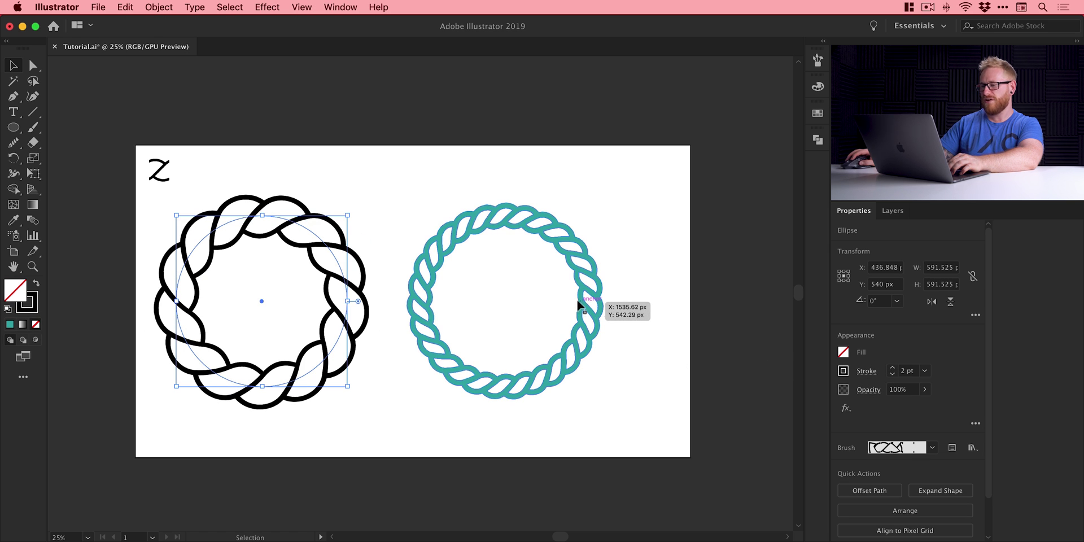